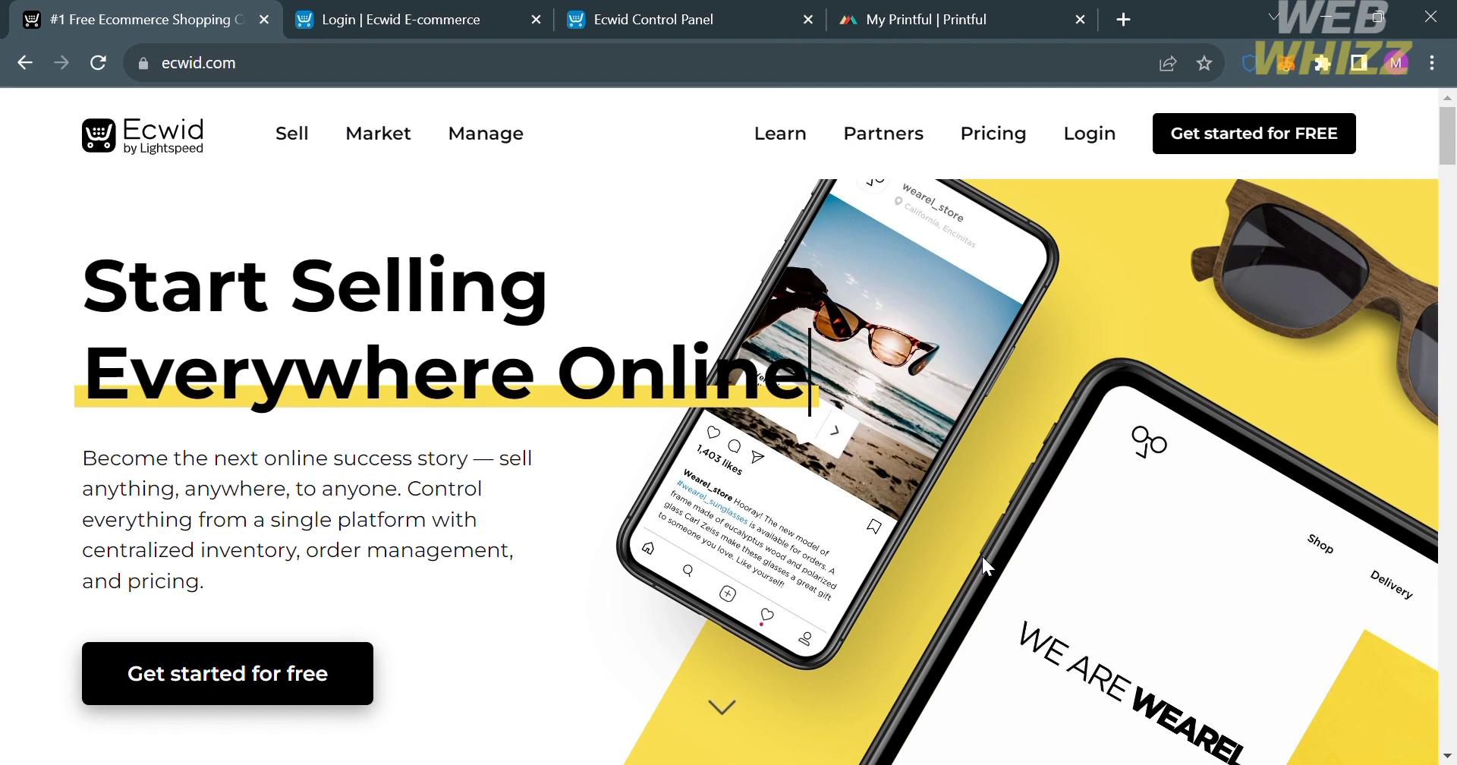
Examine the Ecwid home page's sections on selling, growing, managing, payments and support.
scroll(982, 557, "down", 3)
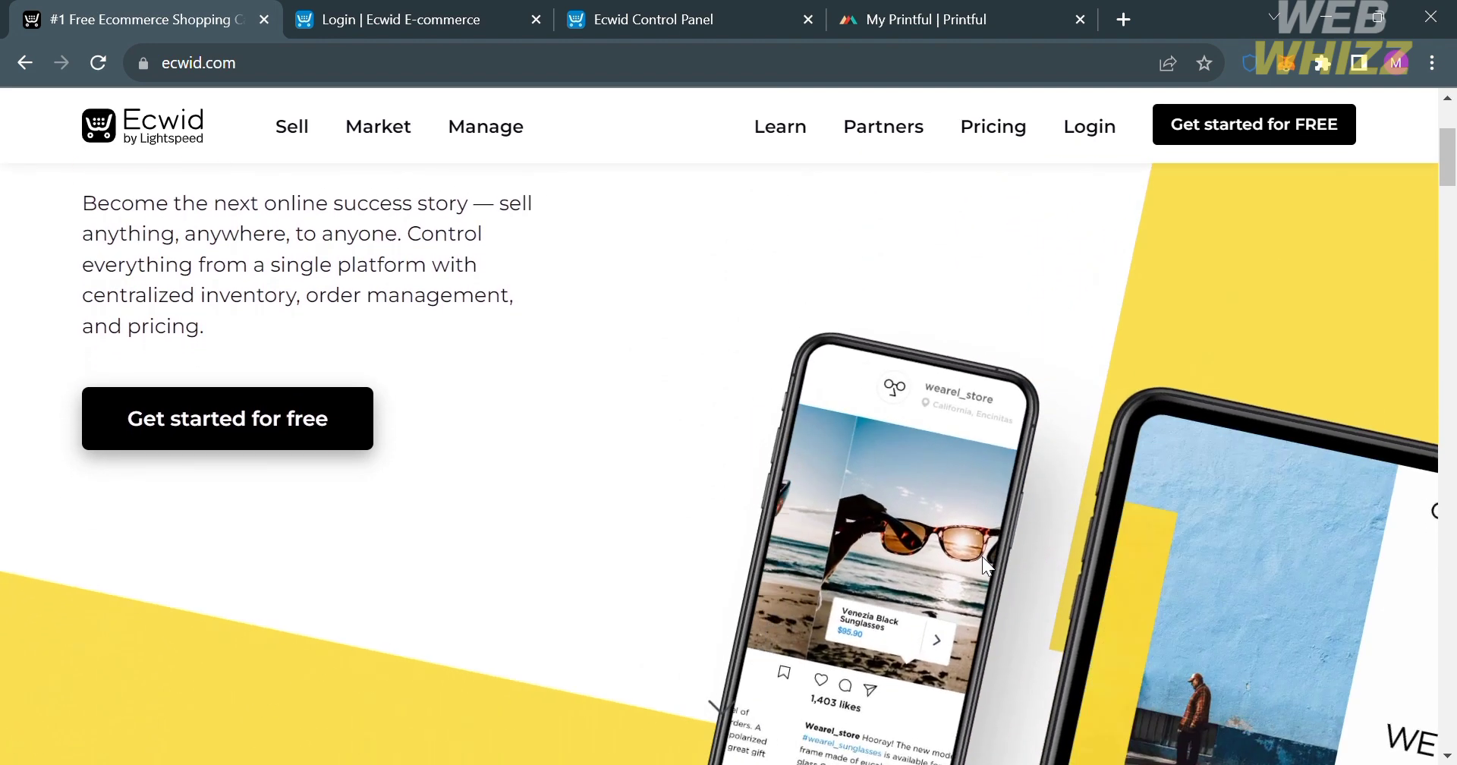
scroll(982, 557, "down", 5)
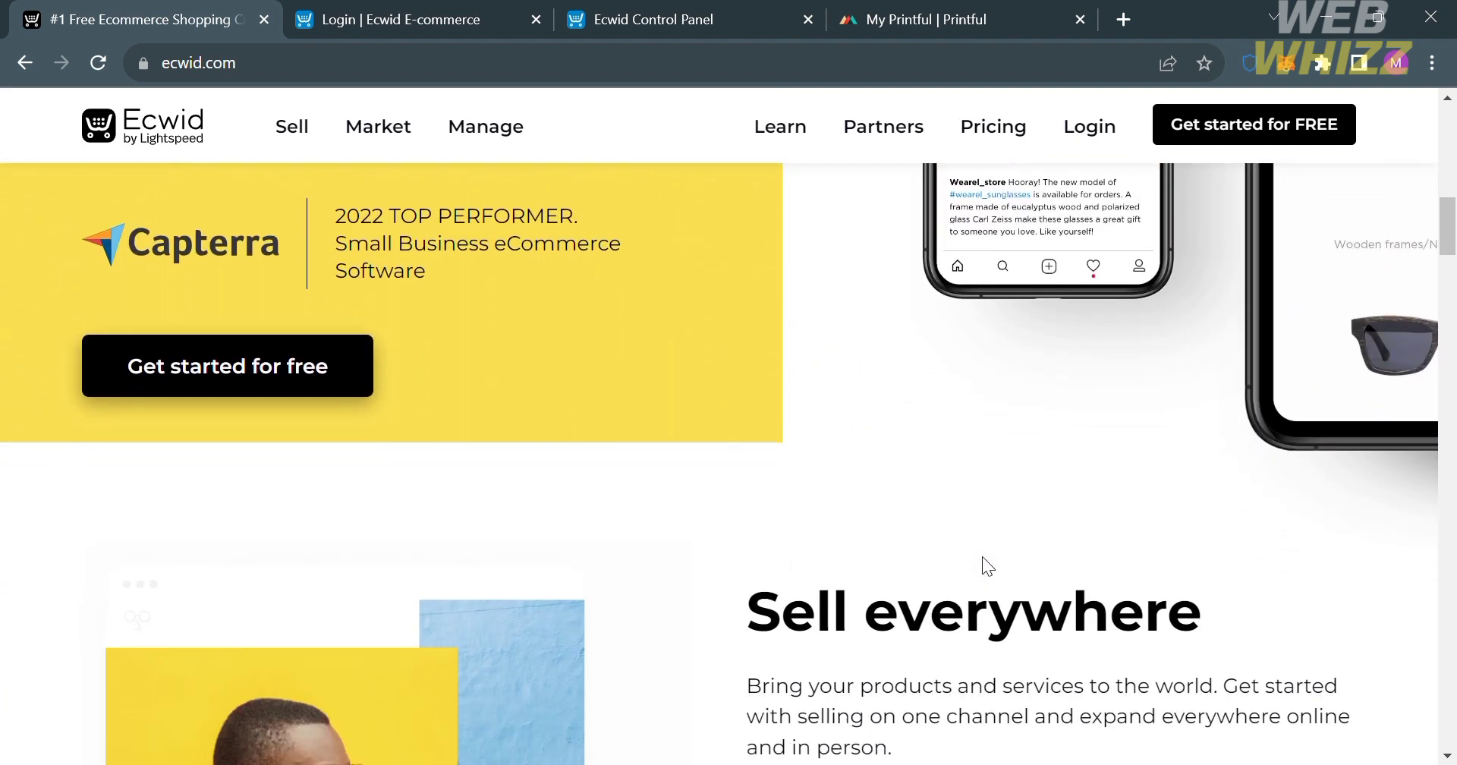
scroll(982, 557, "down", 5)
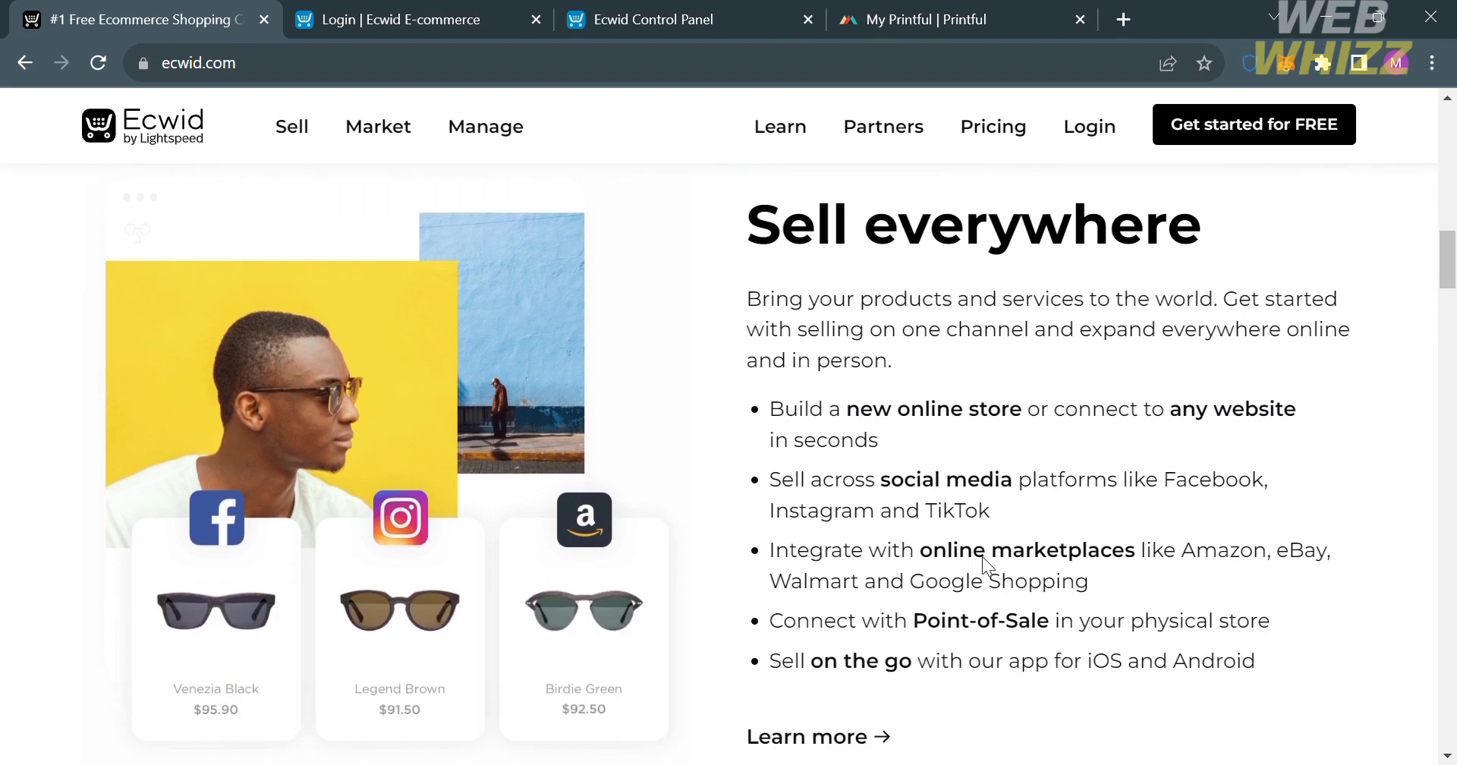
scroll(982, 557, "down", 2)
scroll(992, 569, "down", 2)
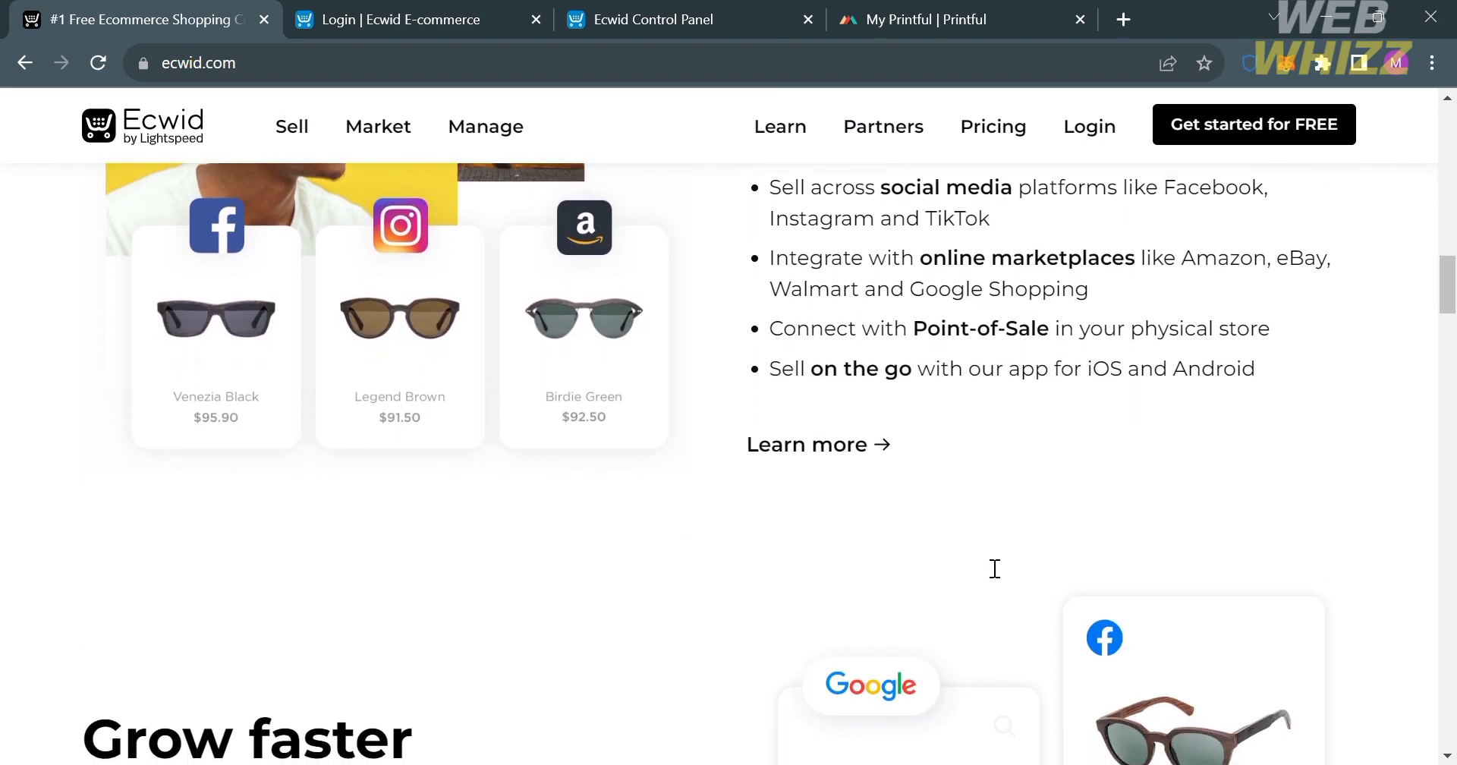
scroll(993, 567, "down", 2)
scroll(982, 562, "down", 3)
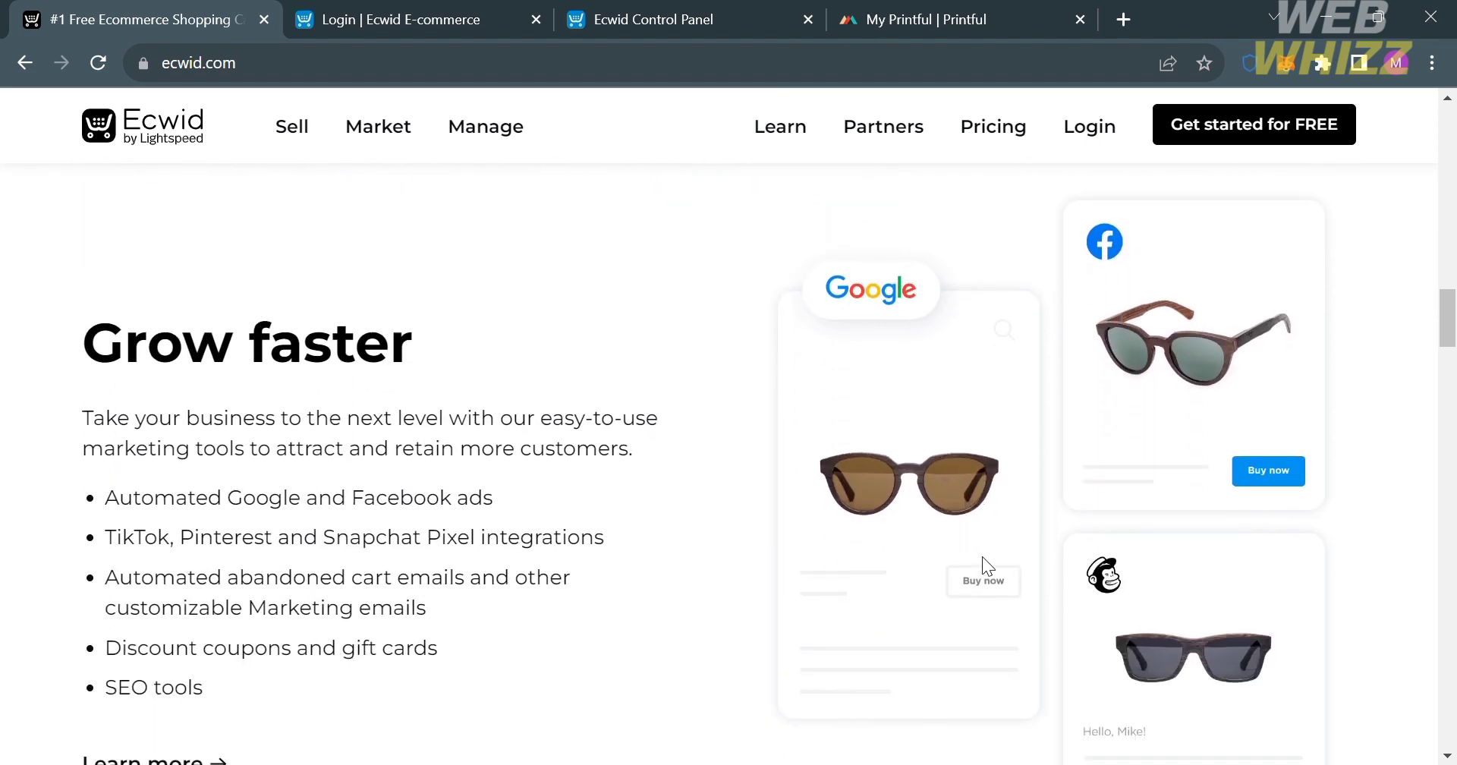
scroll(982, 559, "down", 10)
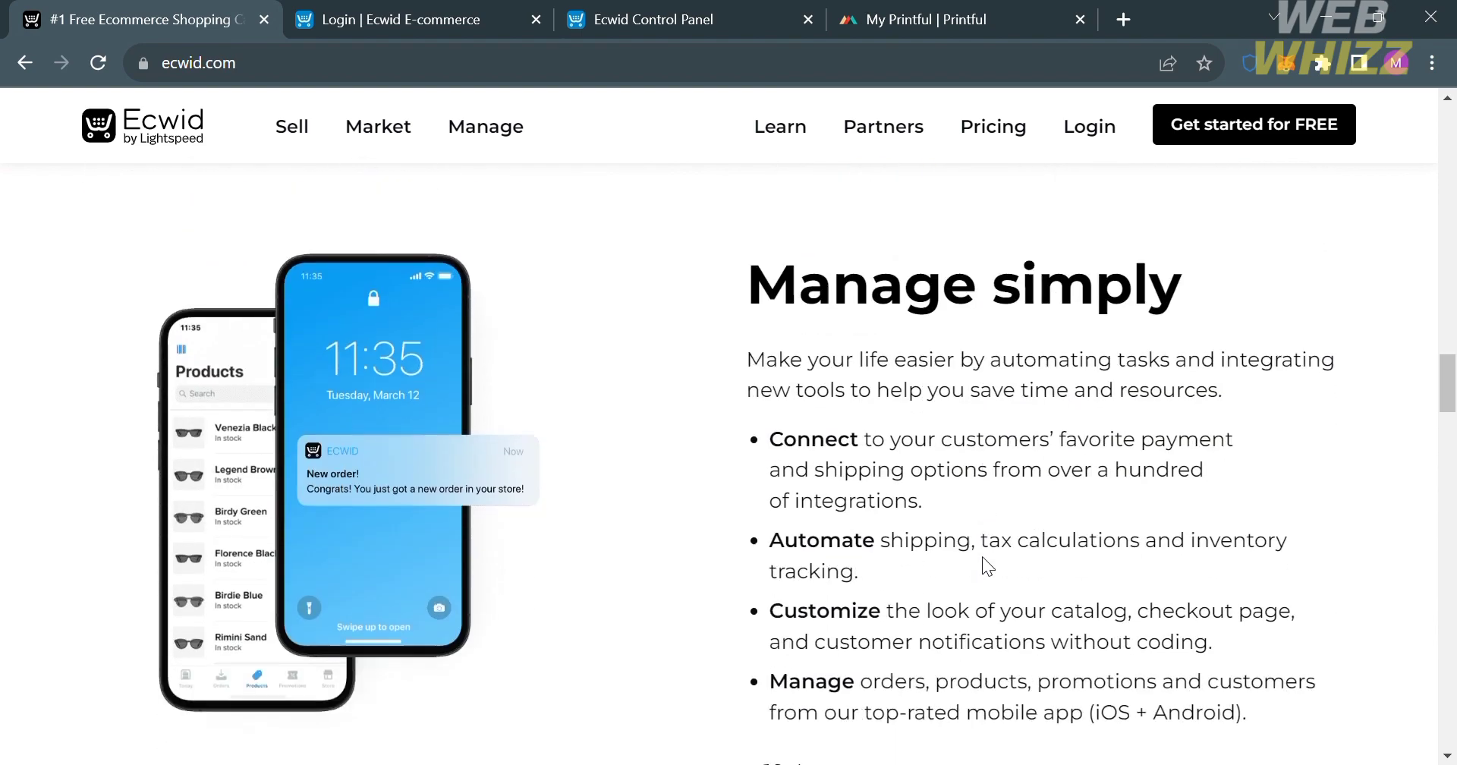
scroll(981, 557, "down", 18)
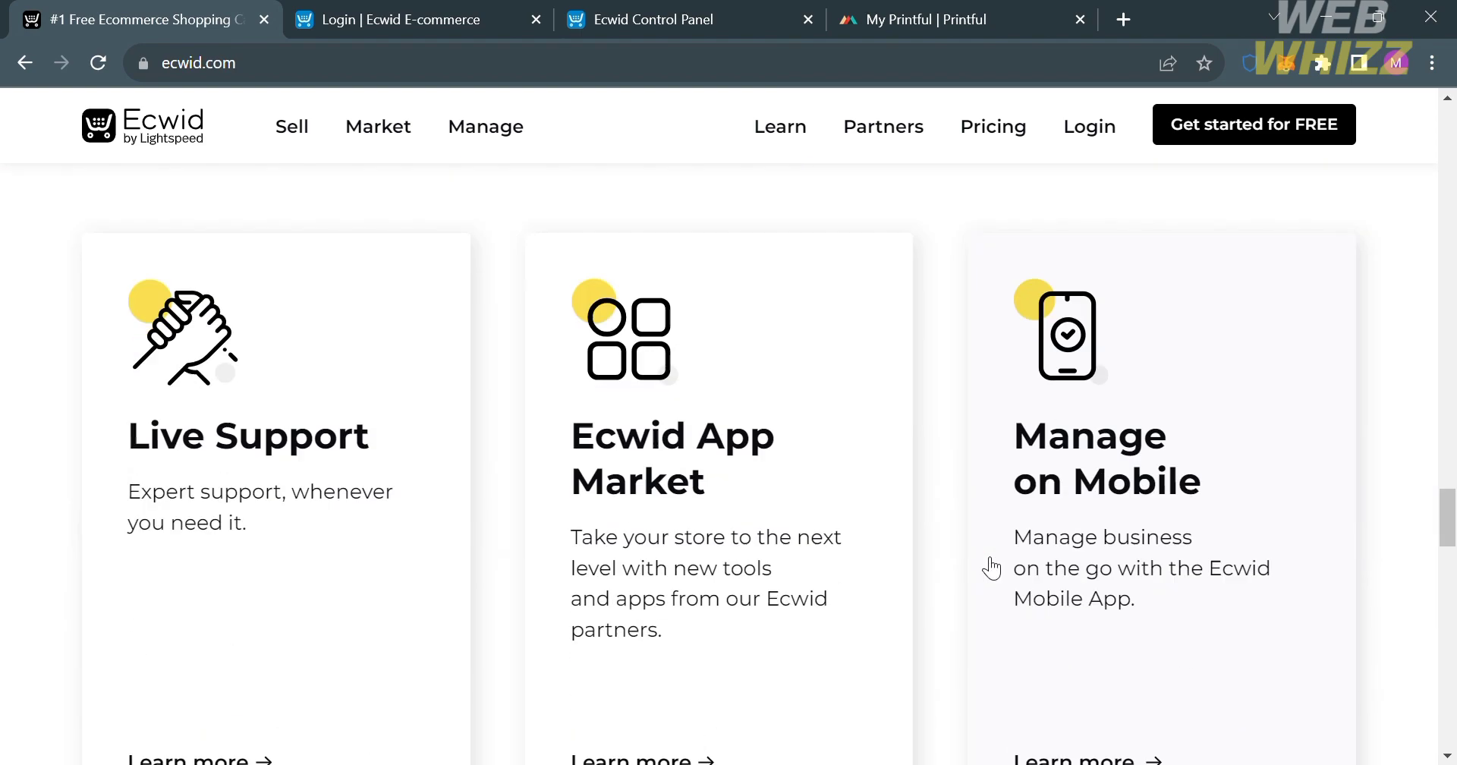
scroll(992, 567, "down", 20)
scroll(991, 568, "up", 9)
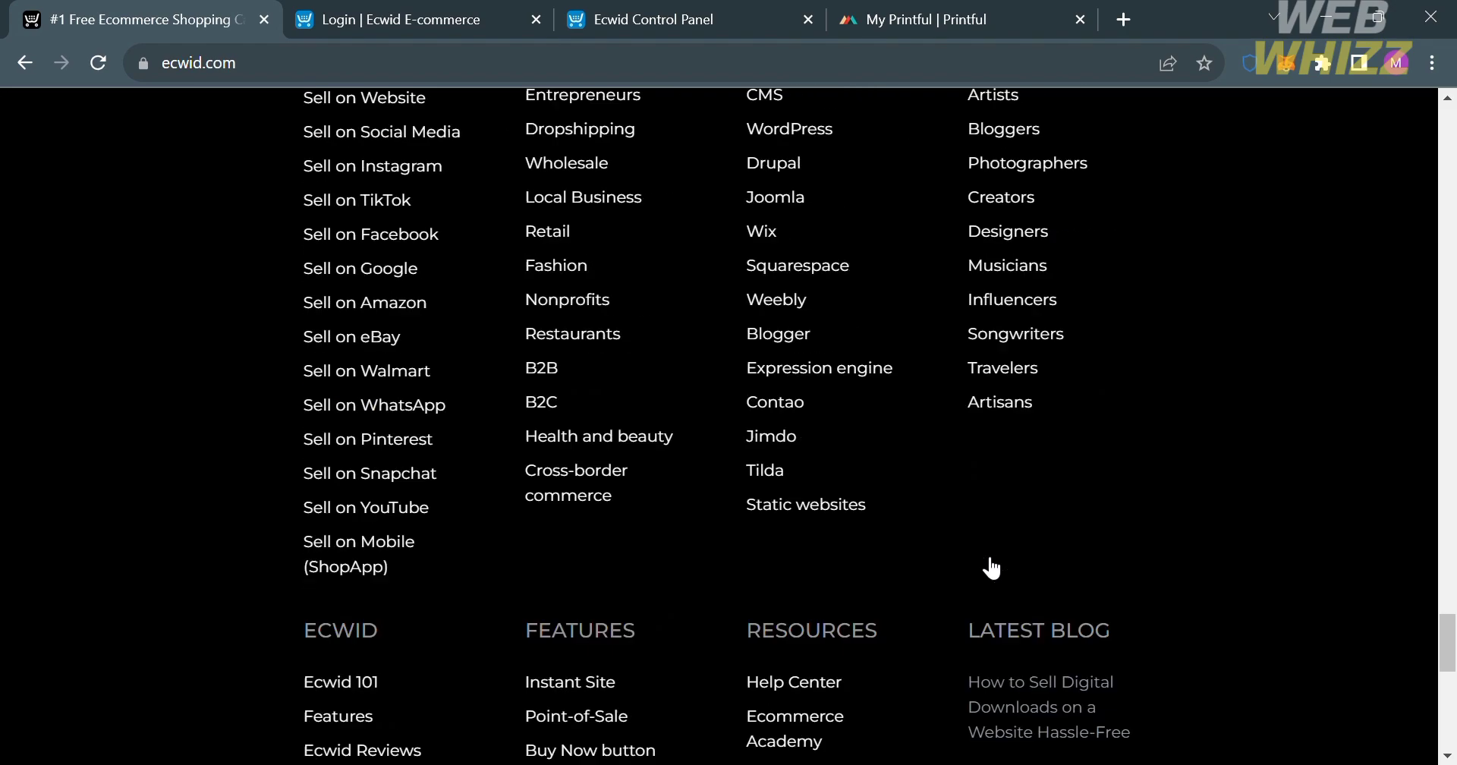
scroll(991, 567, "up", 20)
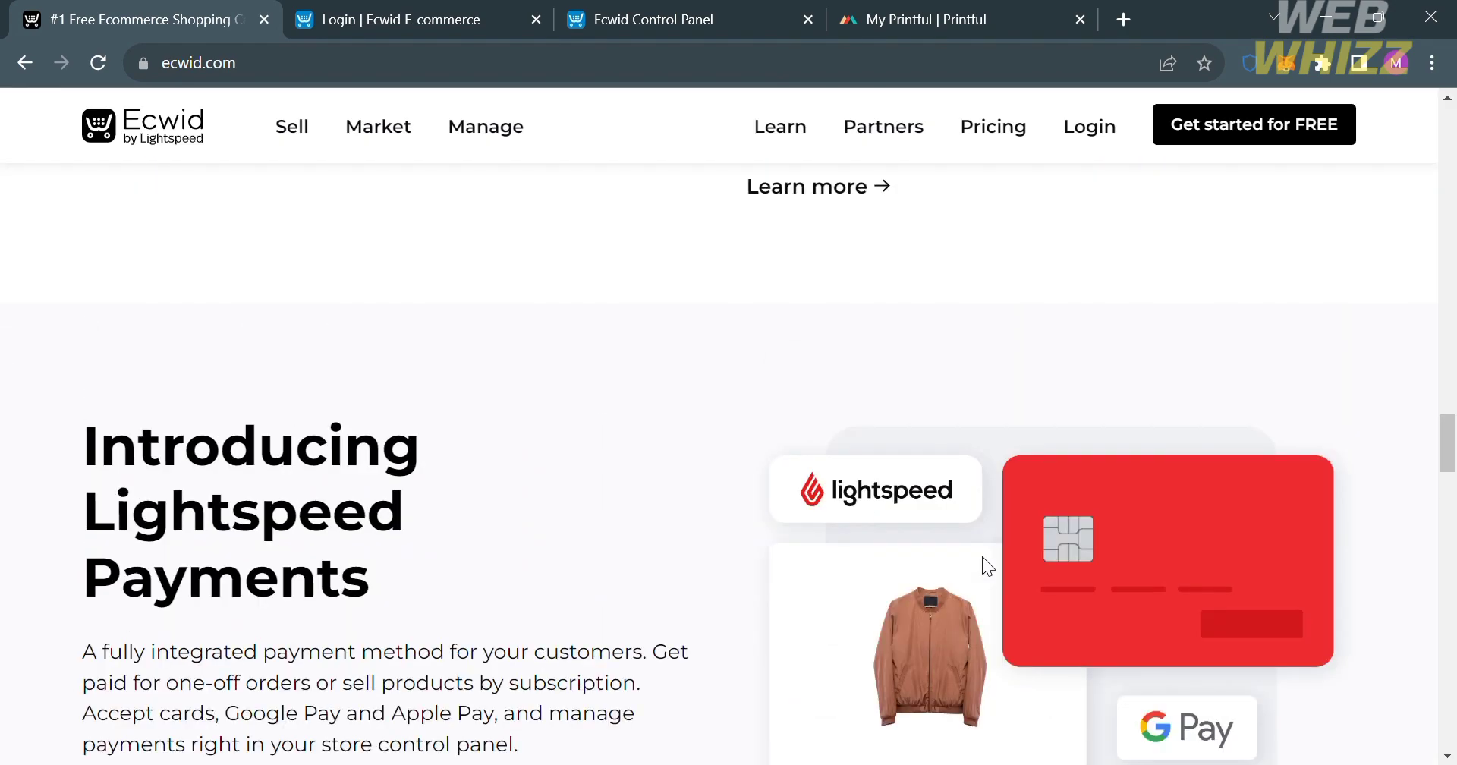
scroll(982, 557, "up", 20)
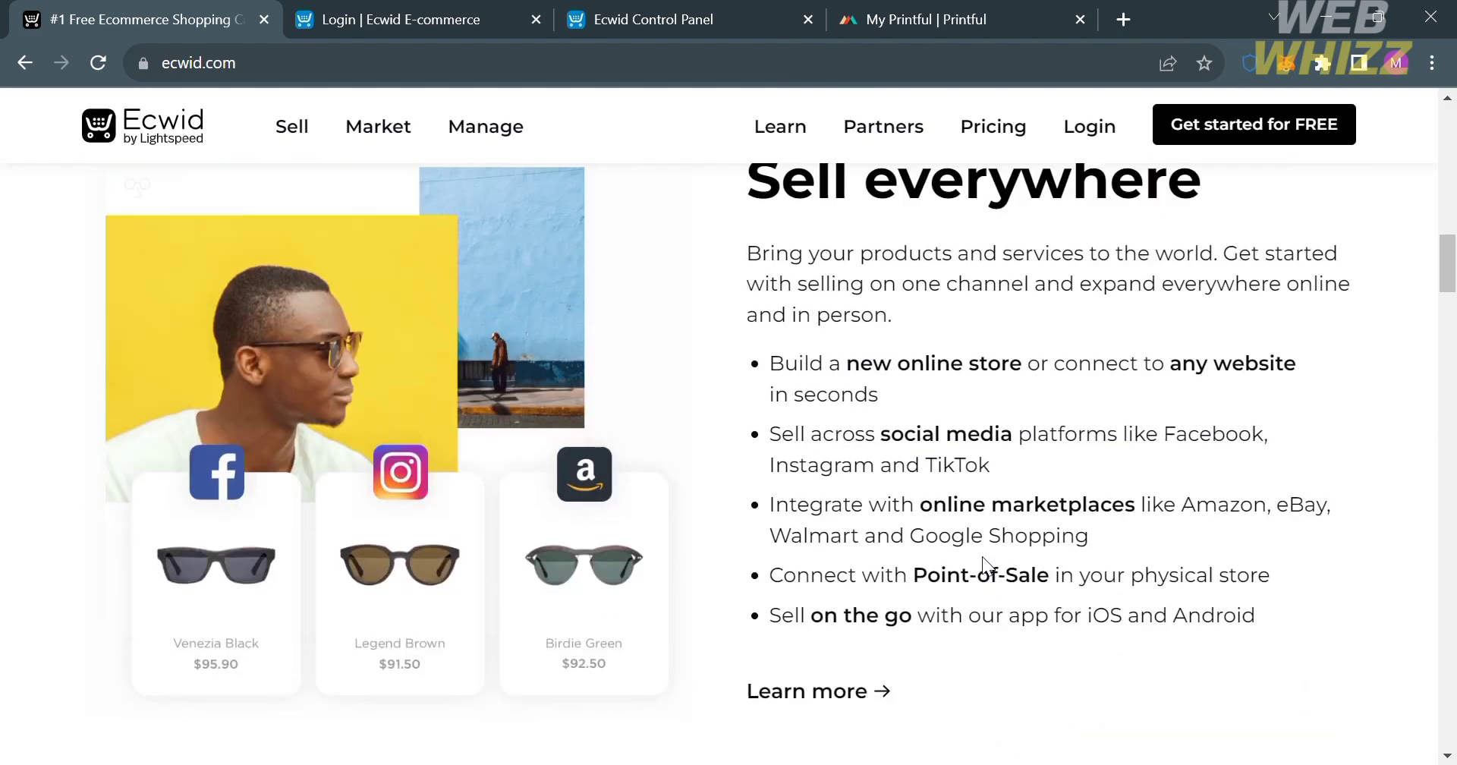
scroll(982, 557, "up", 15)
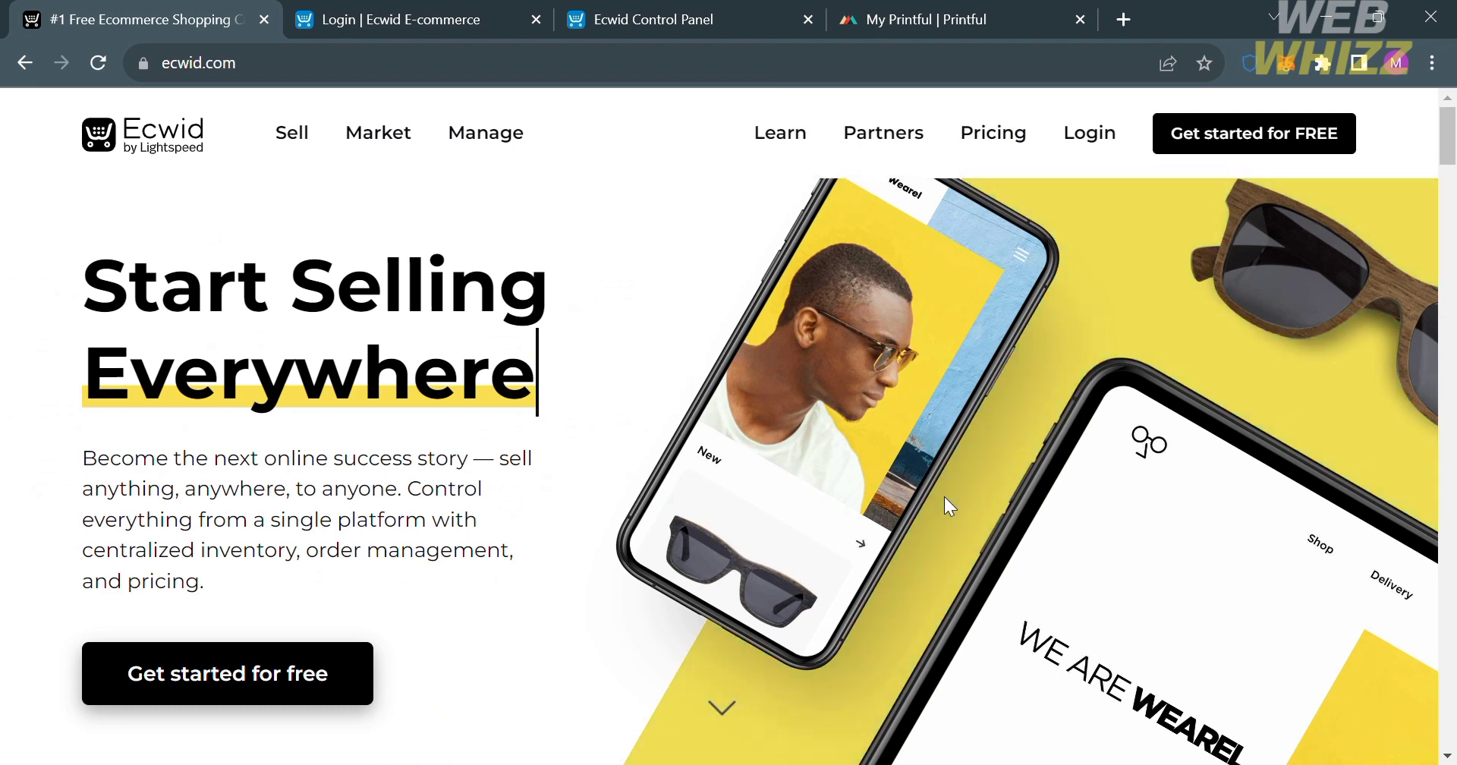
Open Ecwid's pricing page and compare the Free, Venture and Business plans.
left_click(976, 132)
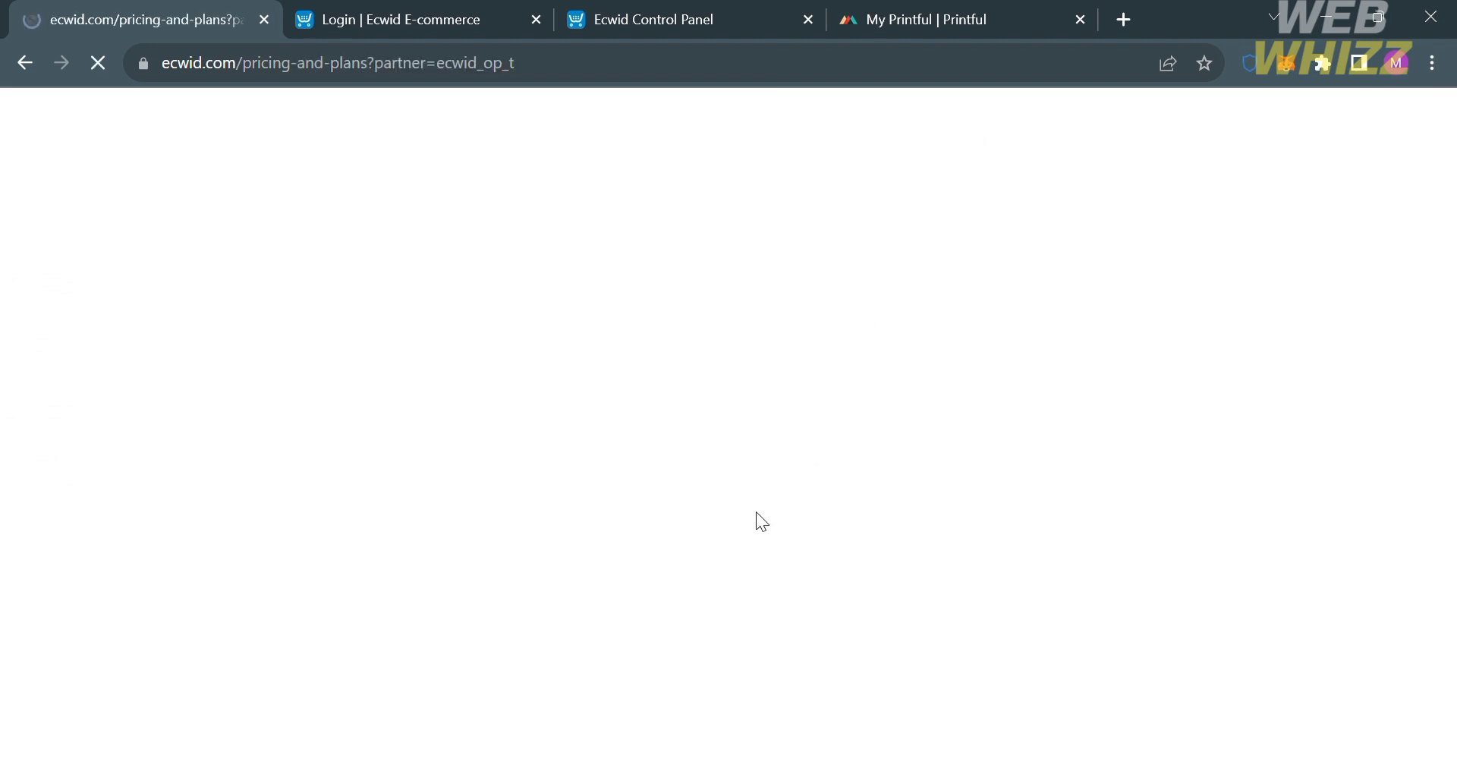
scroll(757, 513, "down", 4)
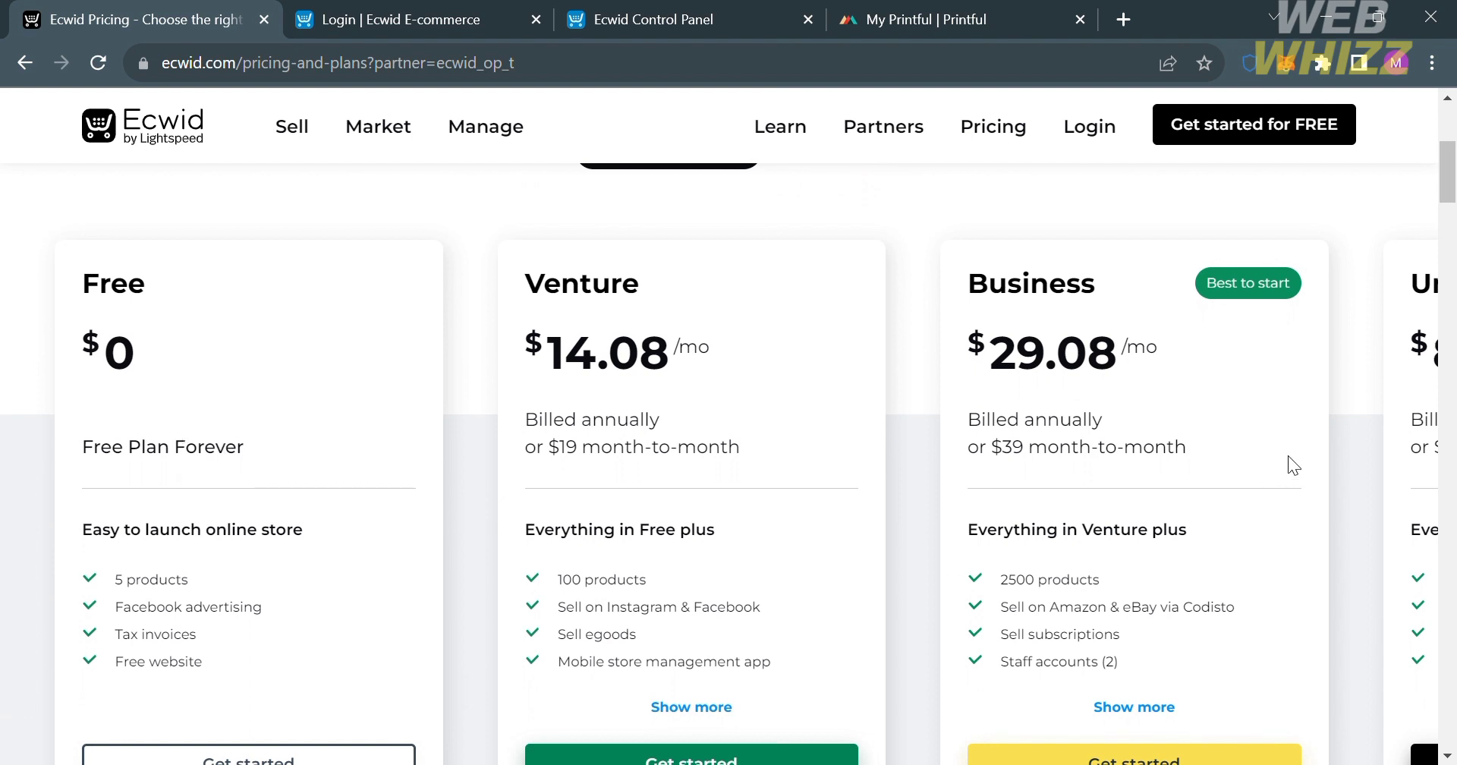
scroll(1287, 455, "down", 3)
scroll(1287, 455, "up", 4)
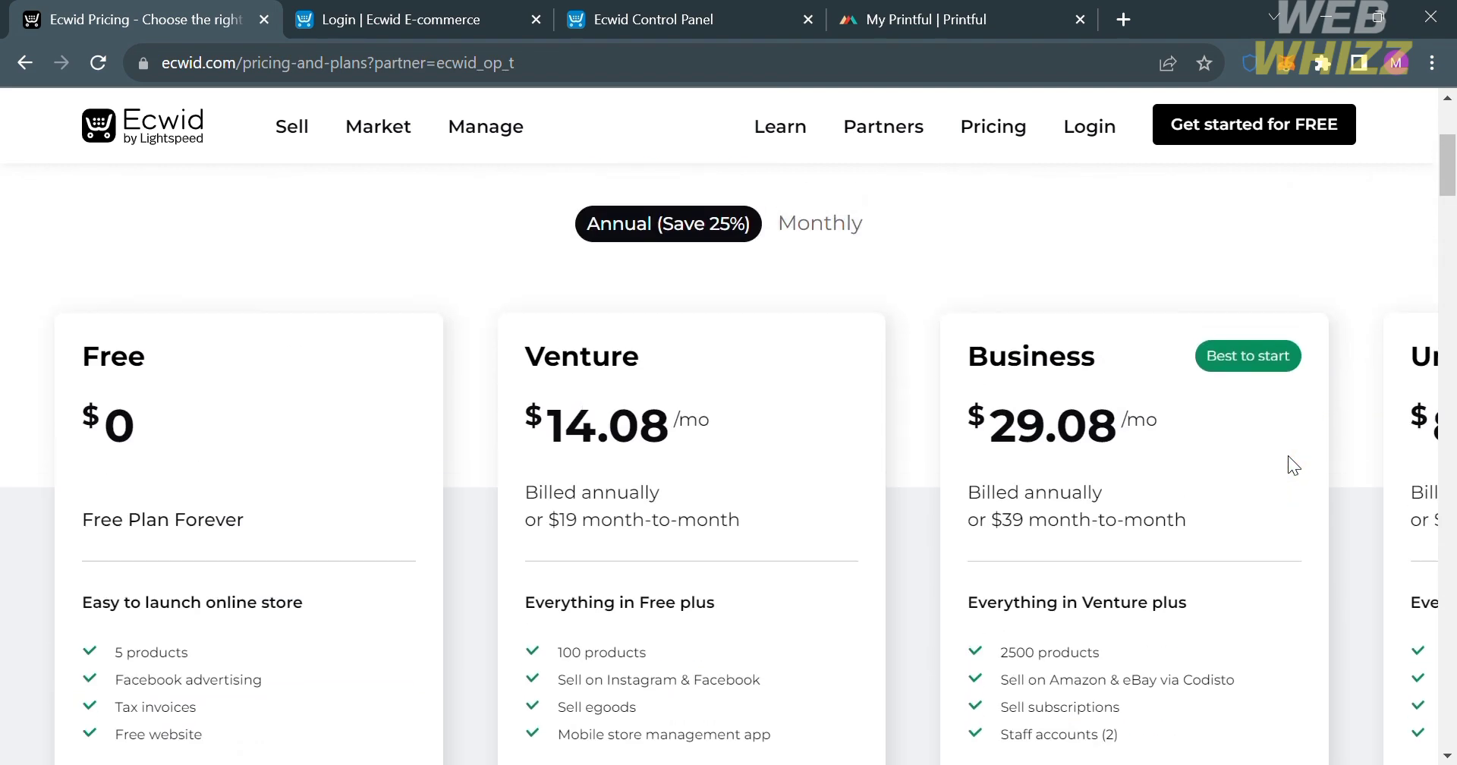
scroll(1287, 456, "down", 8)
scroll(1287, 456, "up", 5)
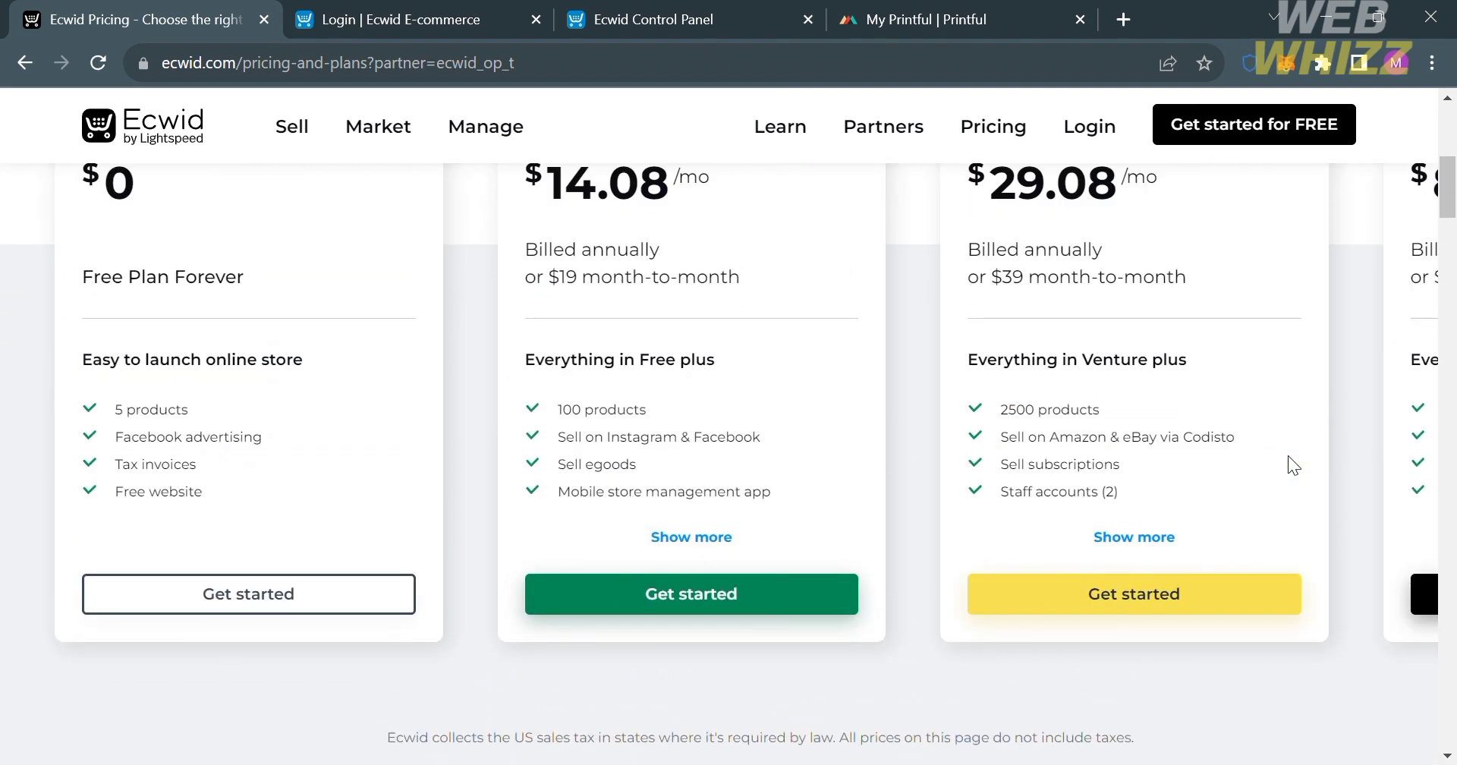
scroll(1287, 456, "up", 1)
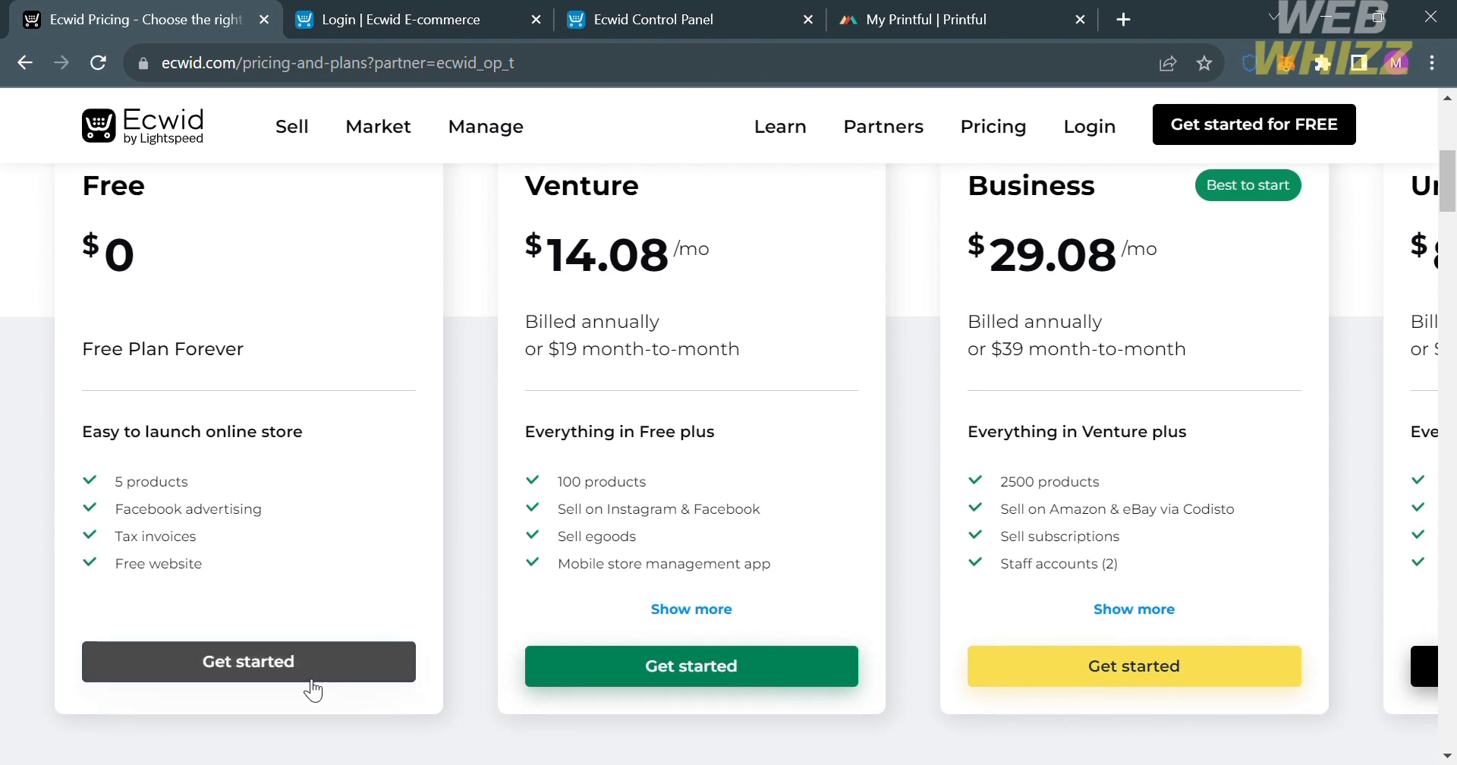
scroll(312, 689, "up", 2)
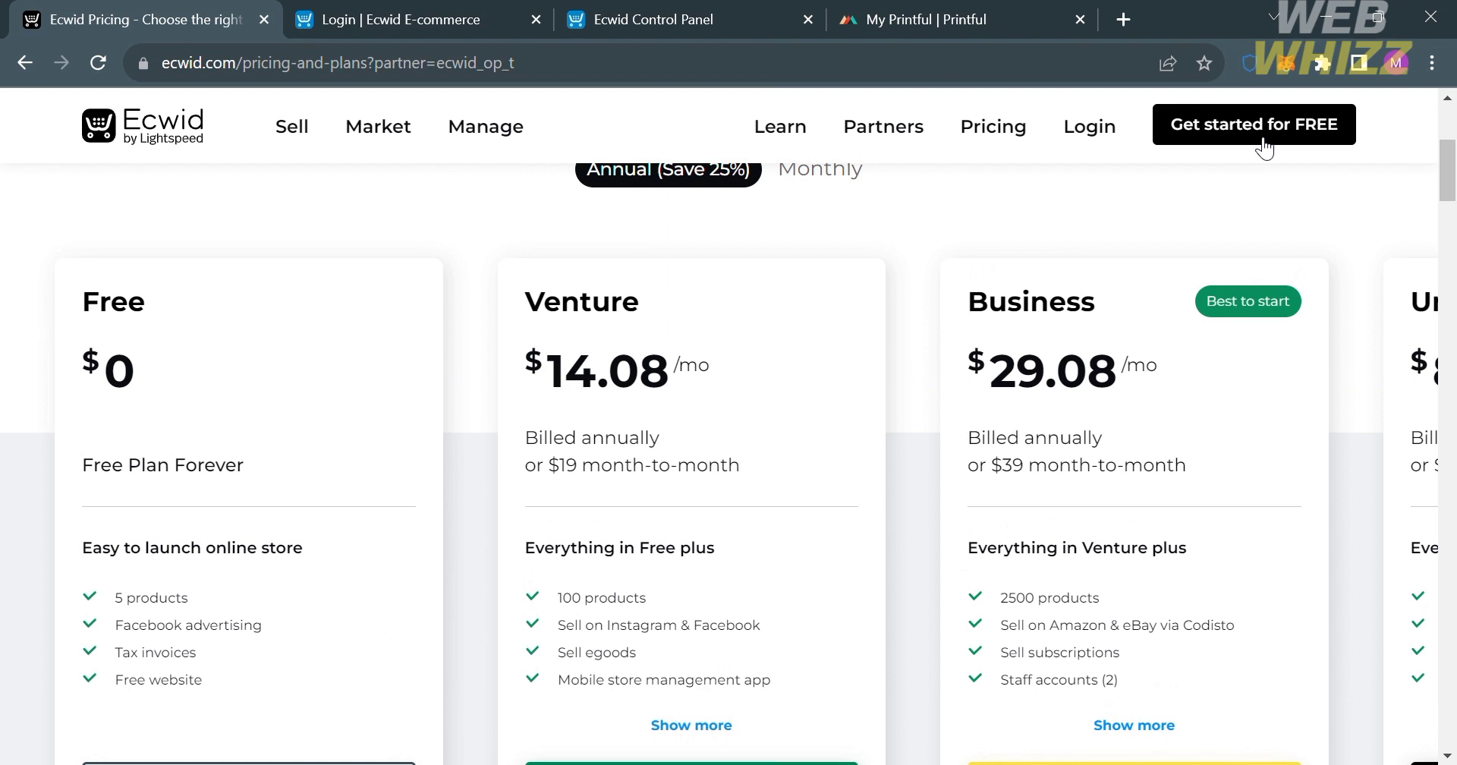
Switch to the Ecwid login page and review the available sign-in and account creation options.
left_click(448, 18)
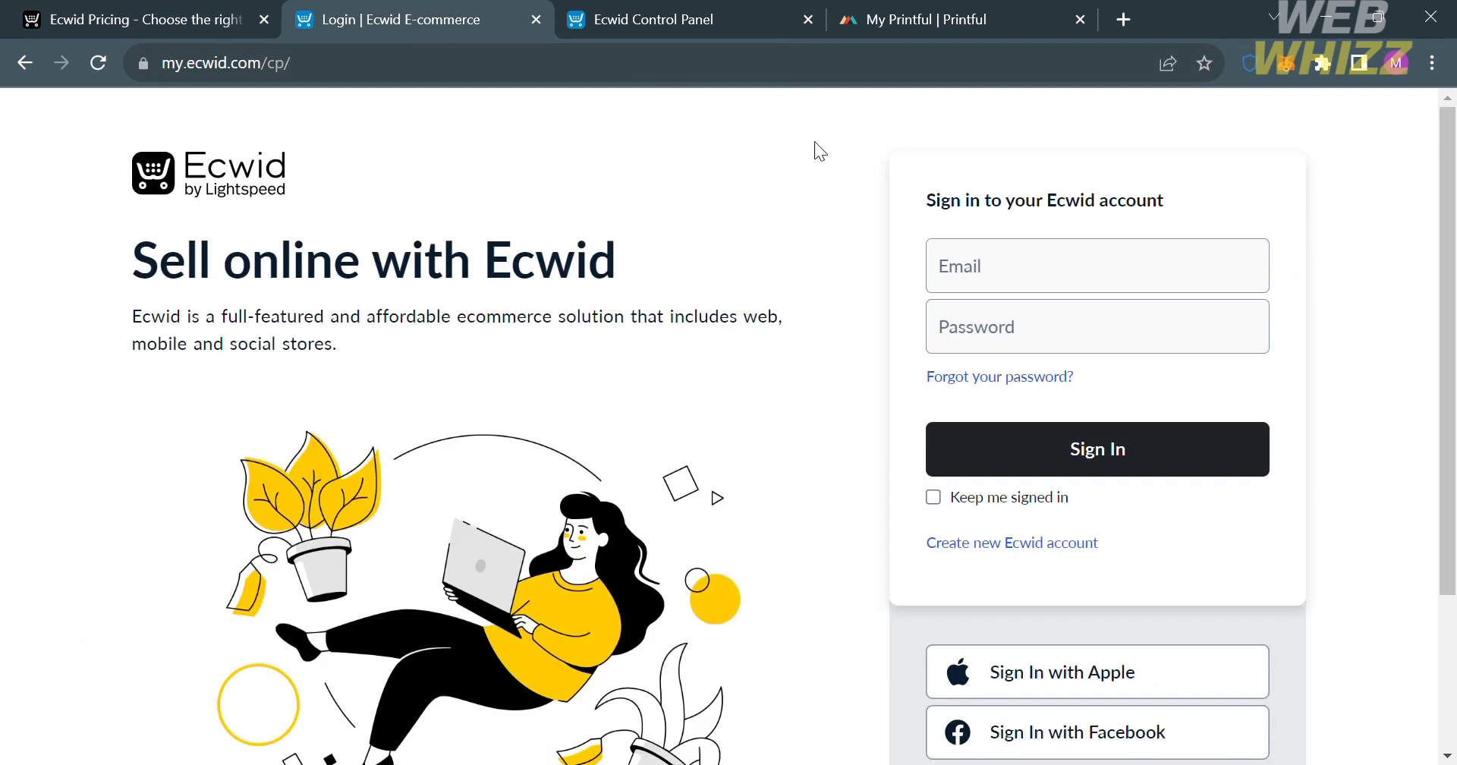
scroll(1243, 573, "down", 3)
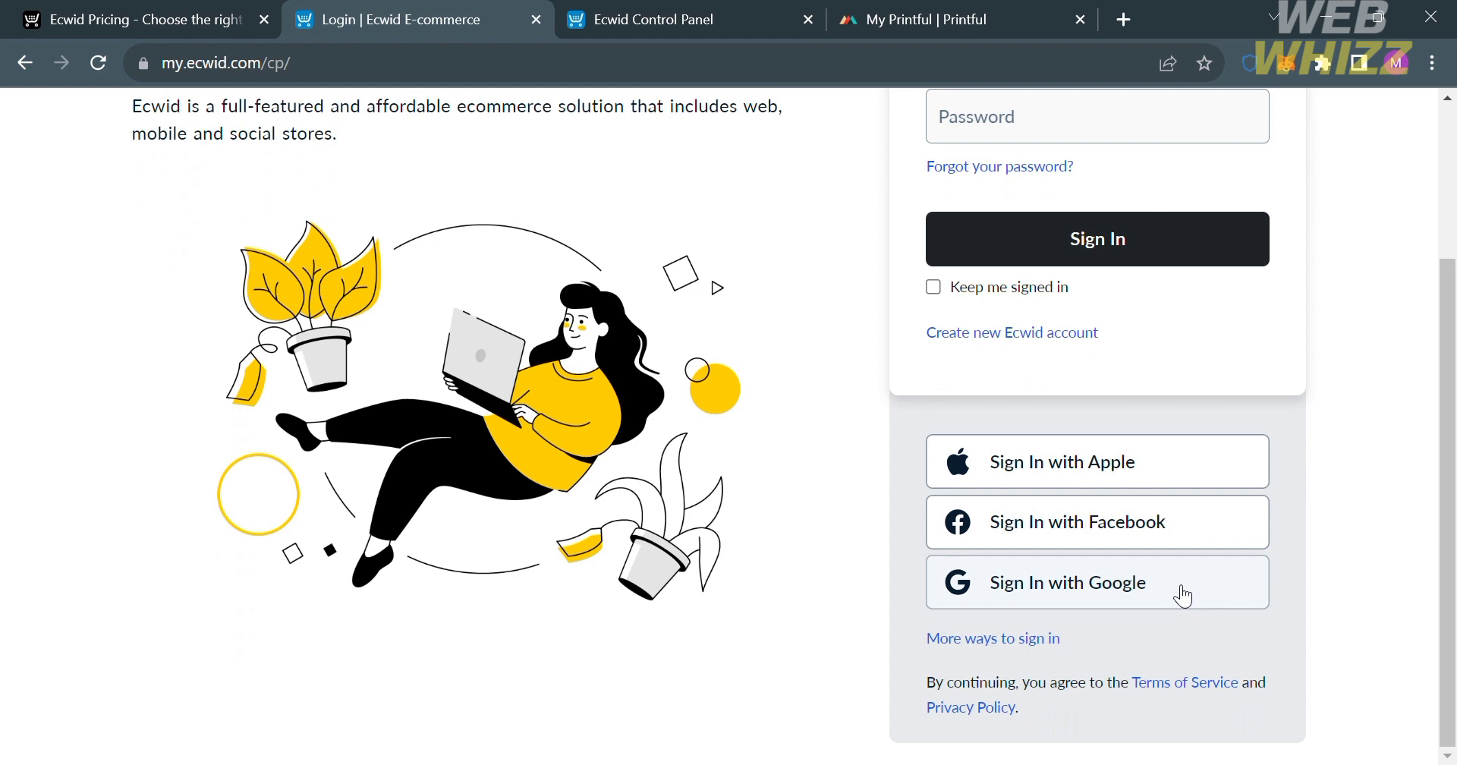
scroll(1183, 597, "up", 2)
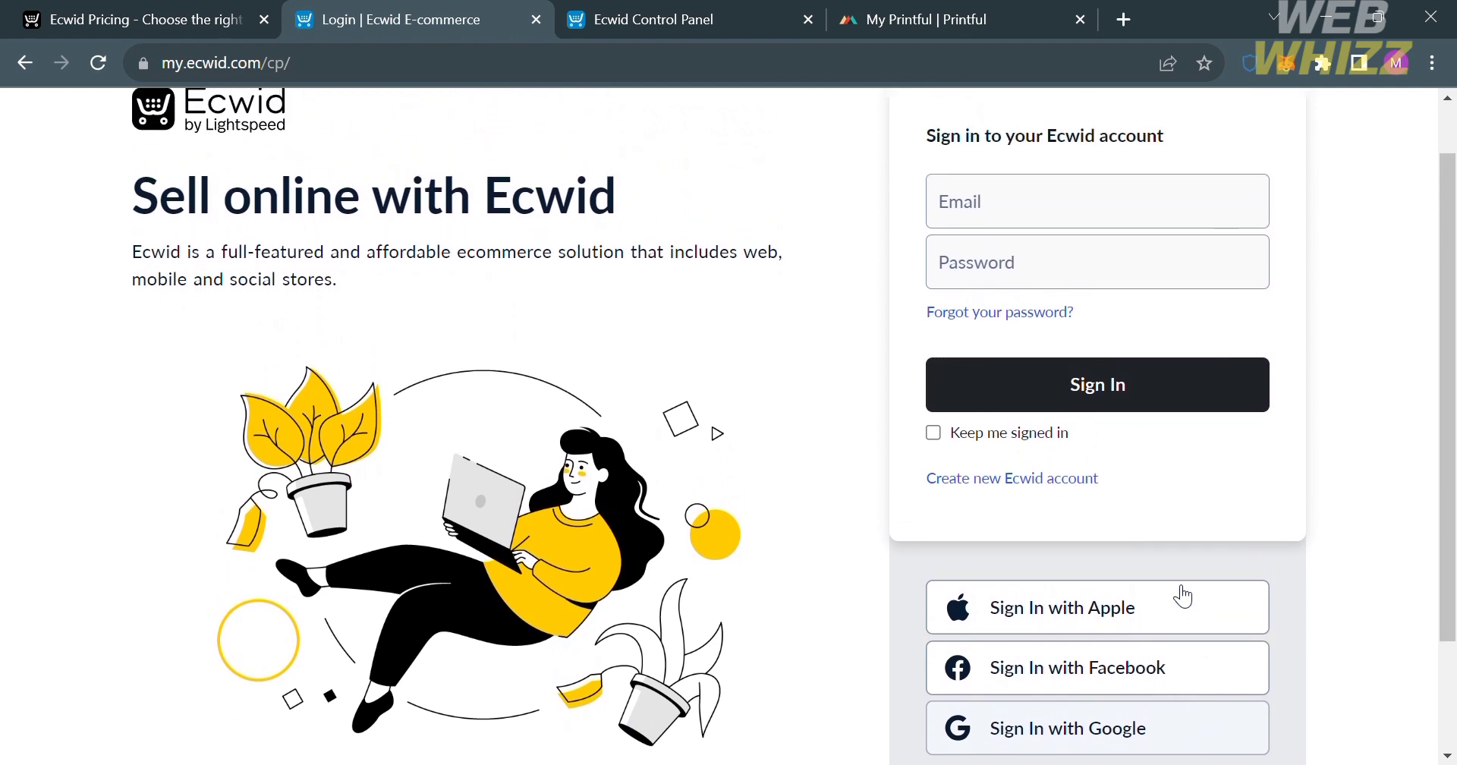
scroll(1183, 597, "up", 1)
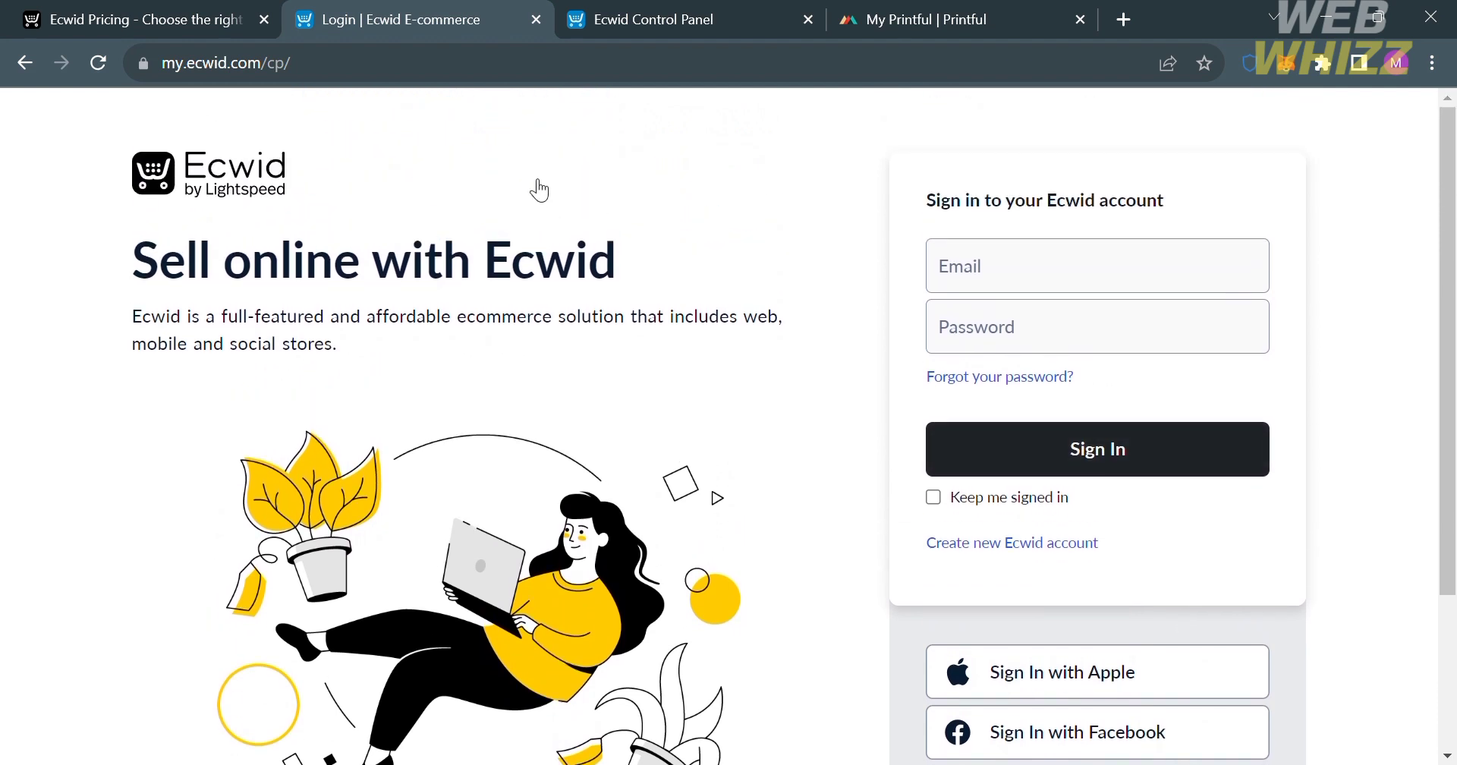
Switch to the Ecwid Control Panel and look over the store dashboard and its management sections.
left_click(668, 9)
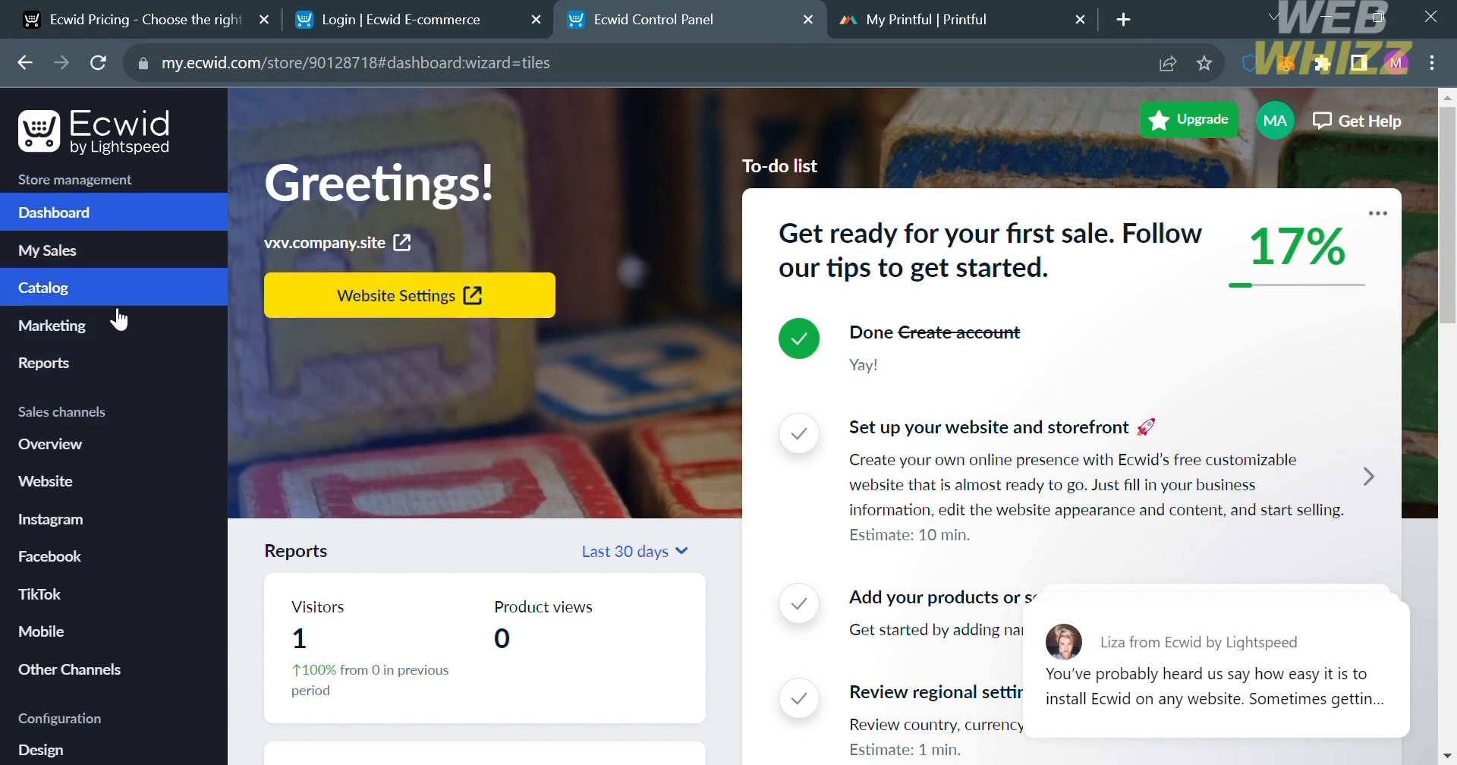
scroll(178, 560, "down", 4)
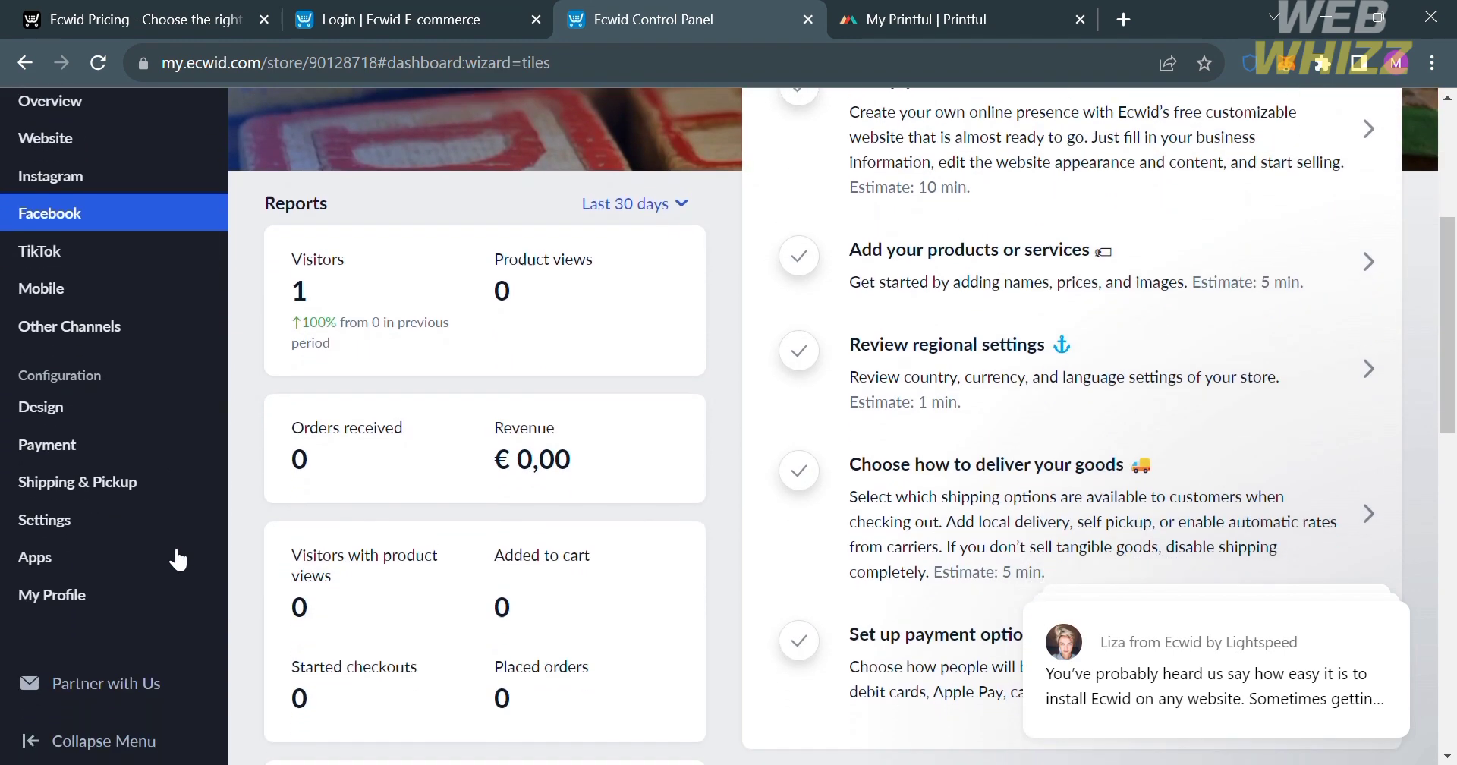
scroll(178, 560, "up", 4)
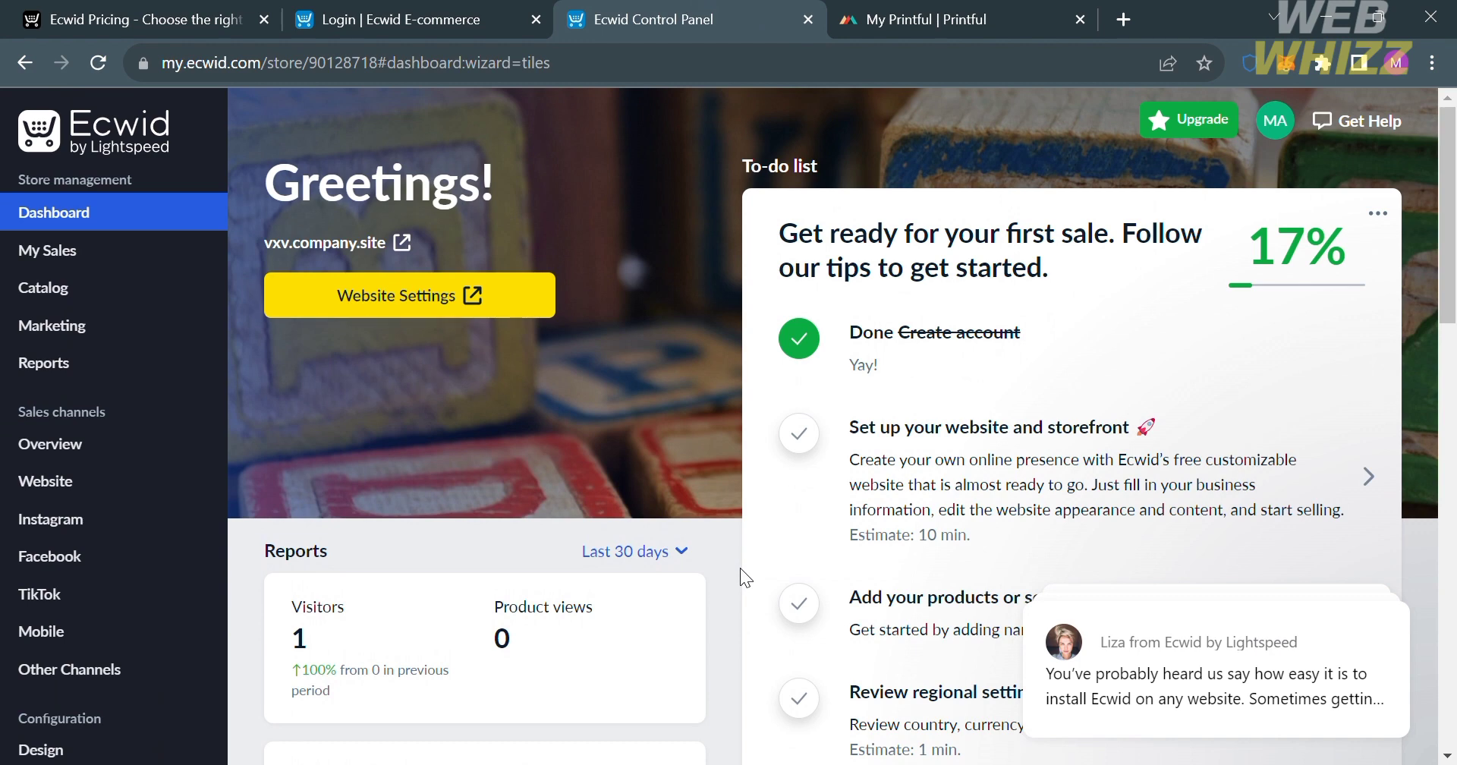
Switch to the Printful dashboard, dismiss the BFCM promotion, and review the setup steps and dashboard sections.
left_click(900, 9)
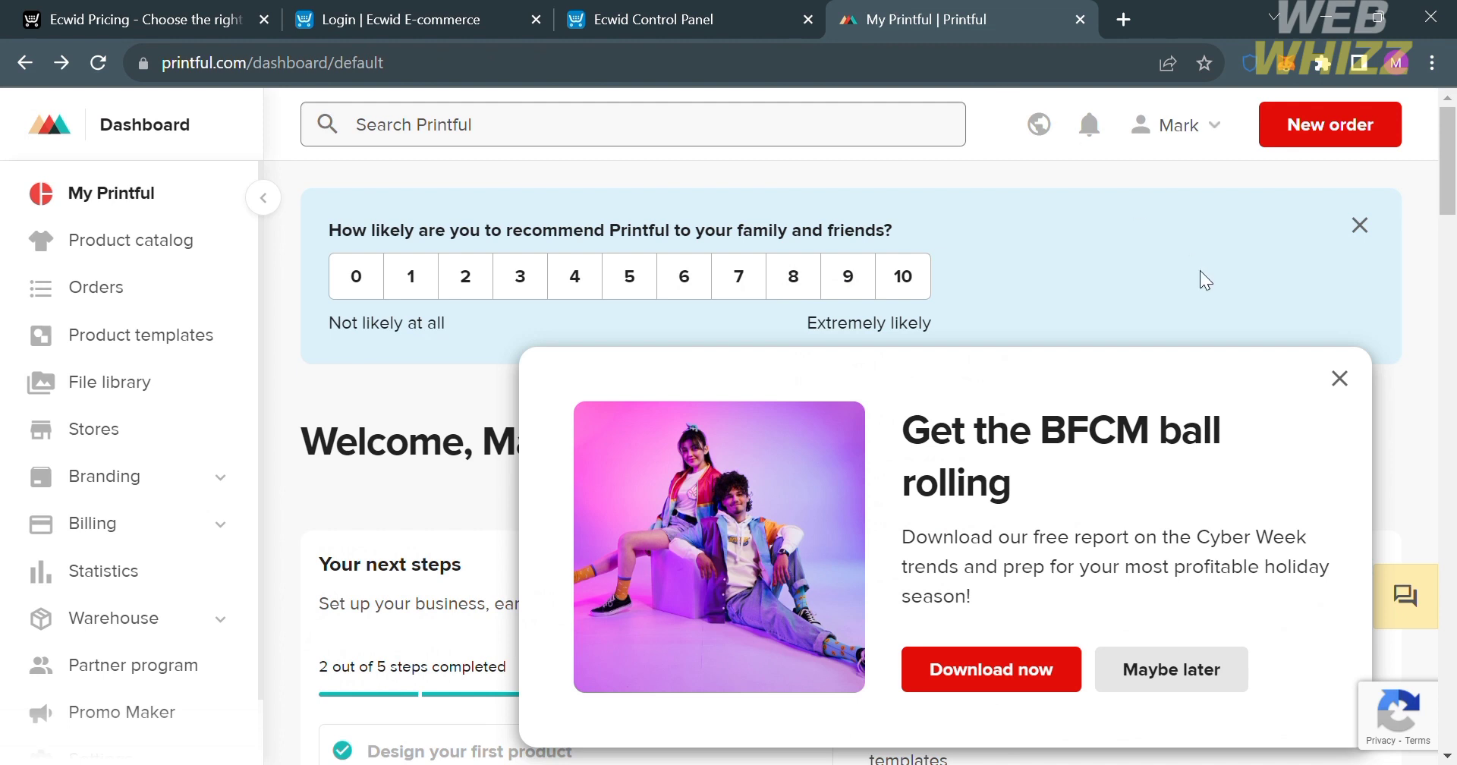
left_click(1339, 378)
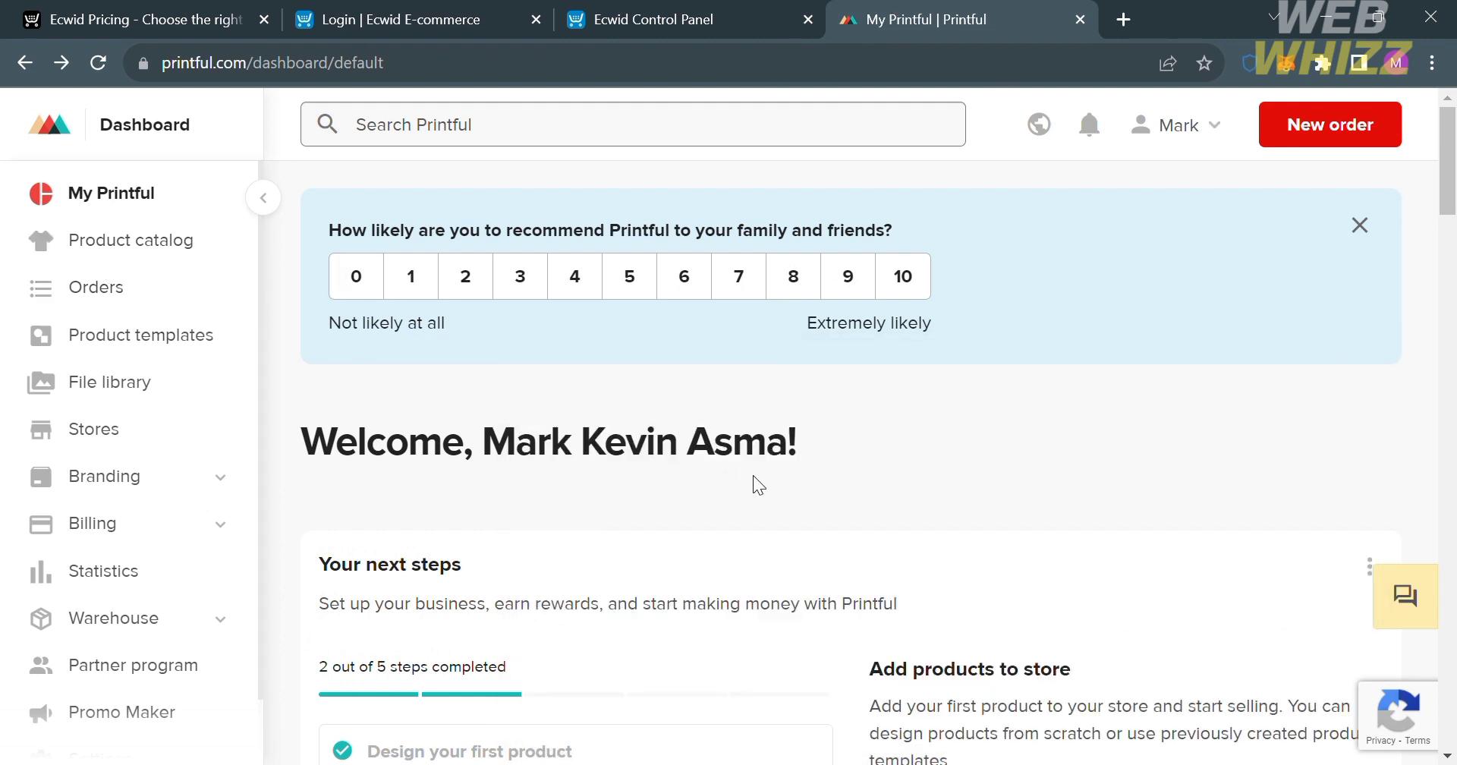
scroll(757, 485, "down", 5)
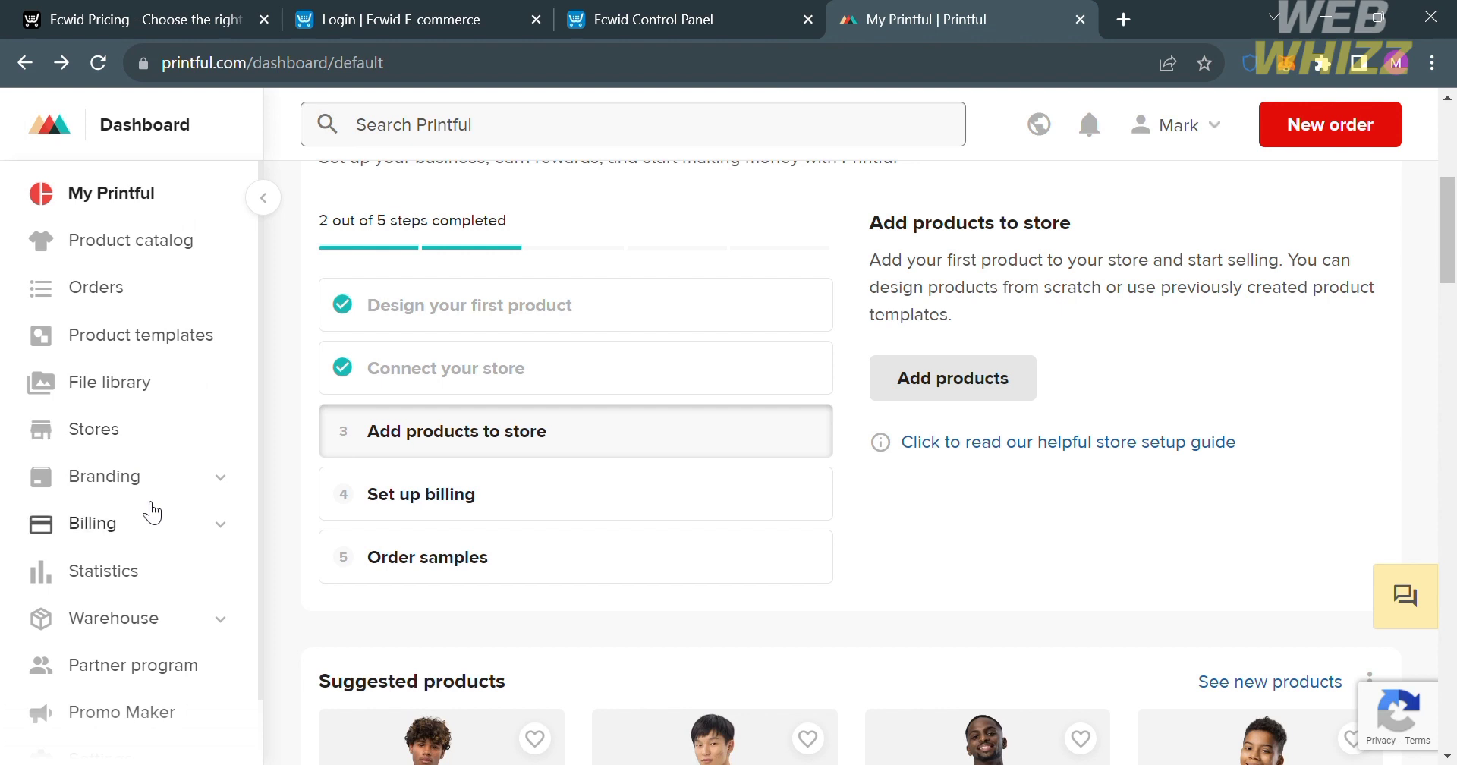
scroll(152, 516, "down", 1)
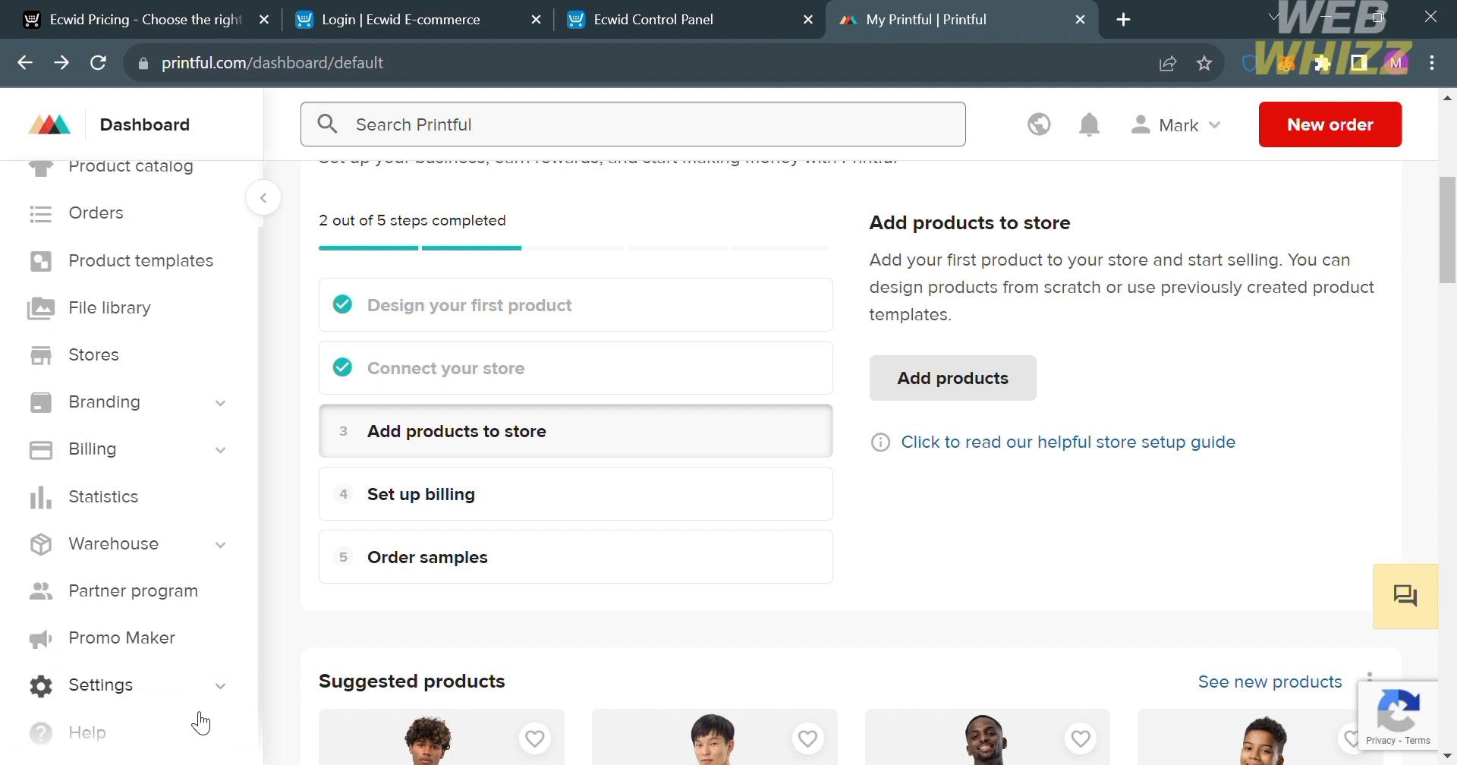
scroll(201, 725, "up", 1)
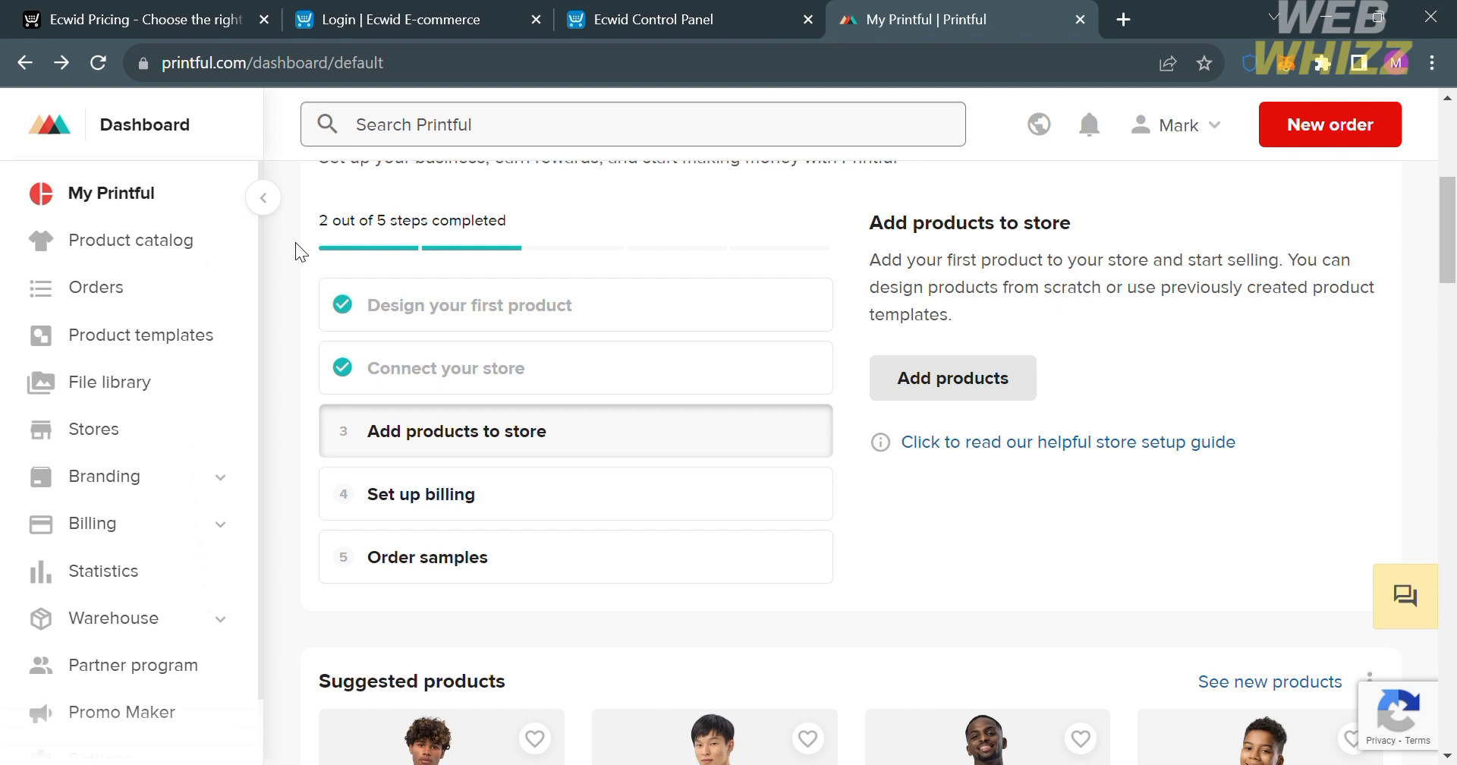
Open the ecommerce platform choices for a new store in Printful's Stores section and look through the integrations.
left_click(125, 437)
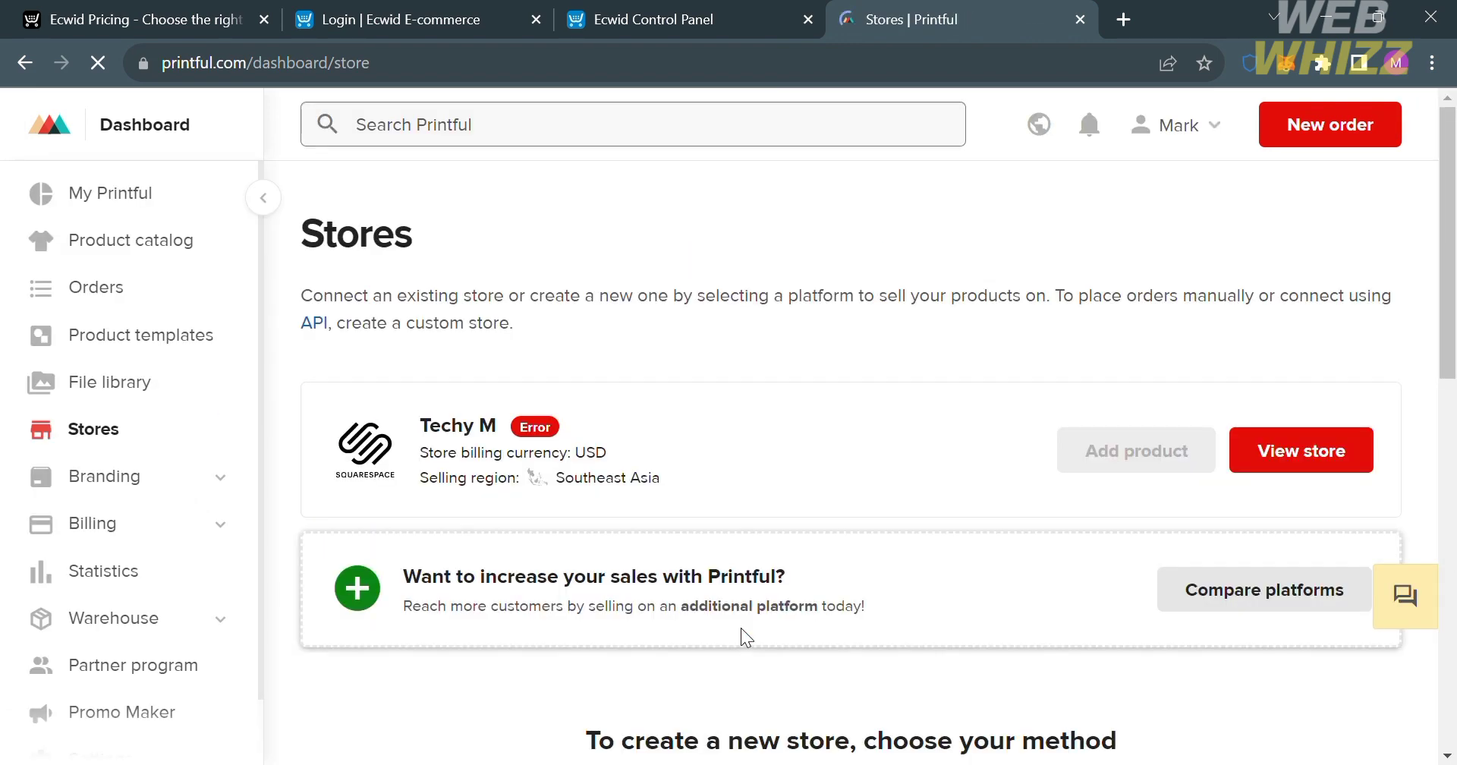
scroll(742, 628, "down", 7)
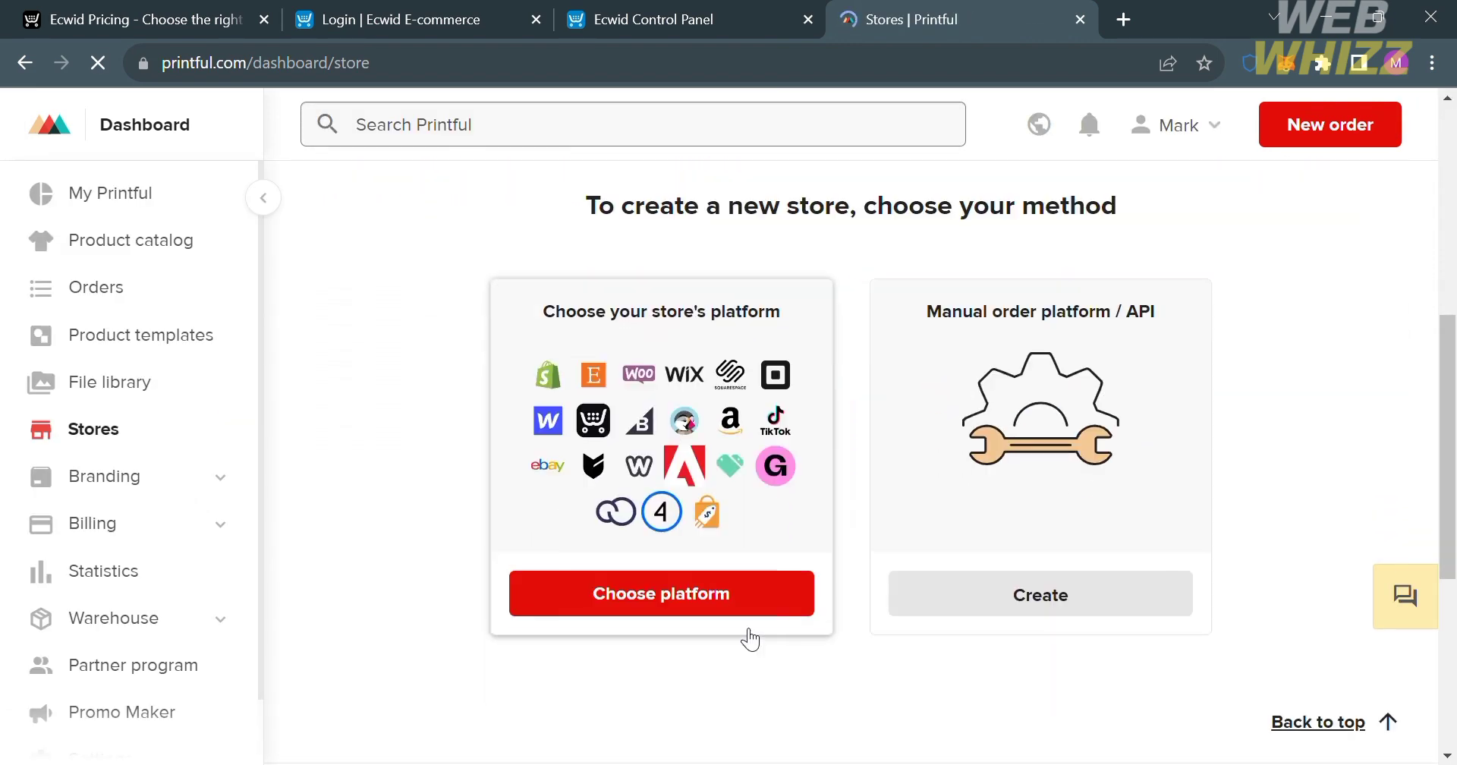
left_click(658, 591)
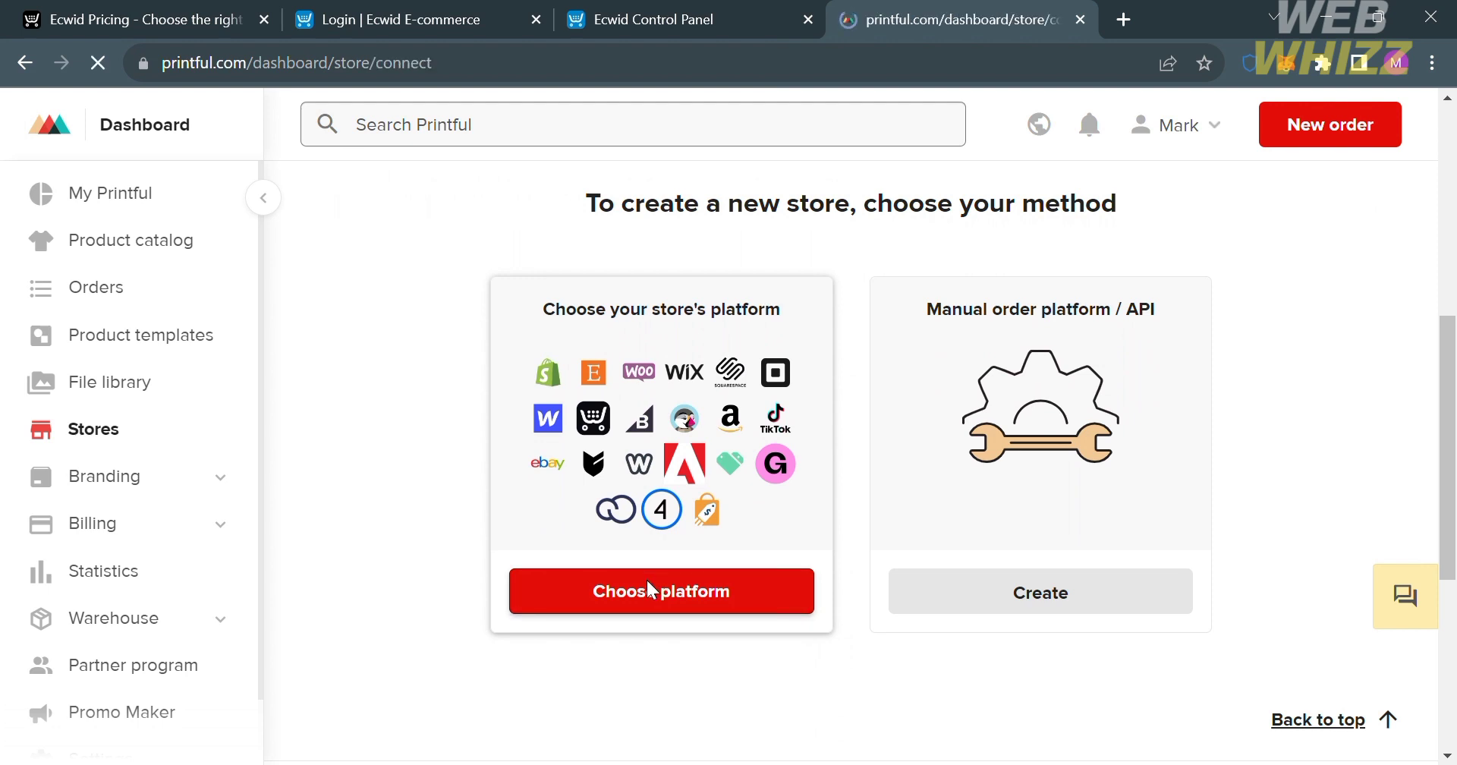
scroll(647, 580, "down", 9)
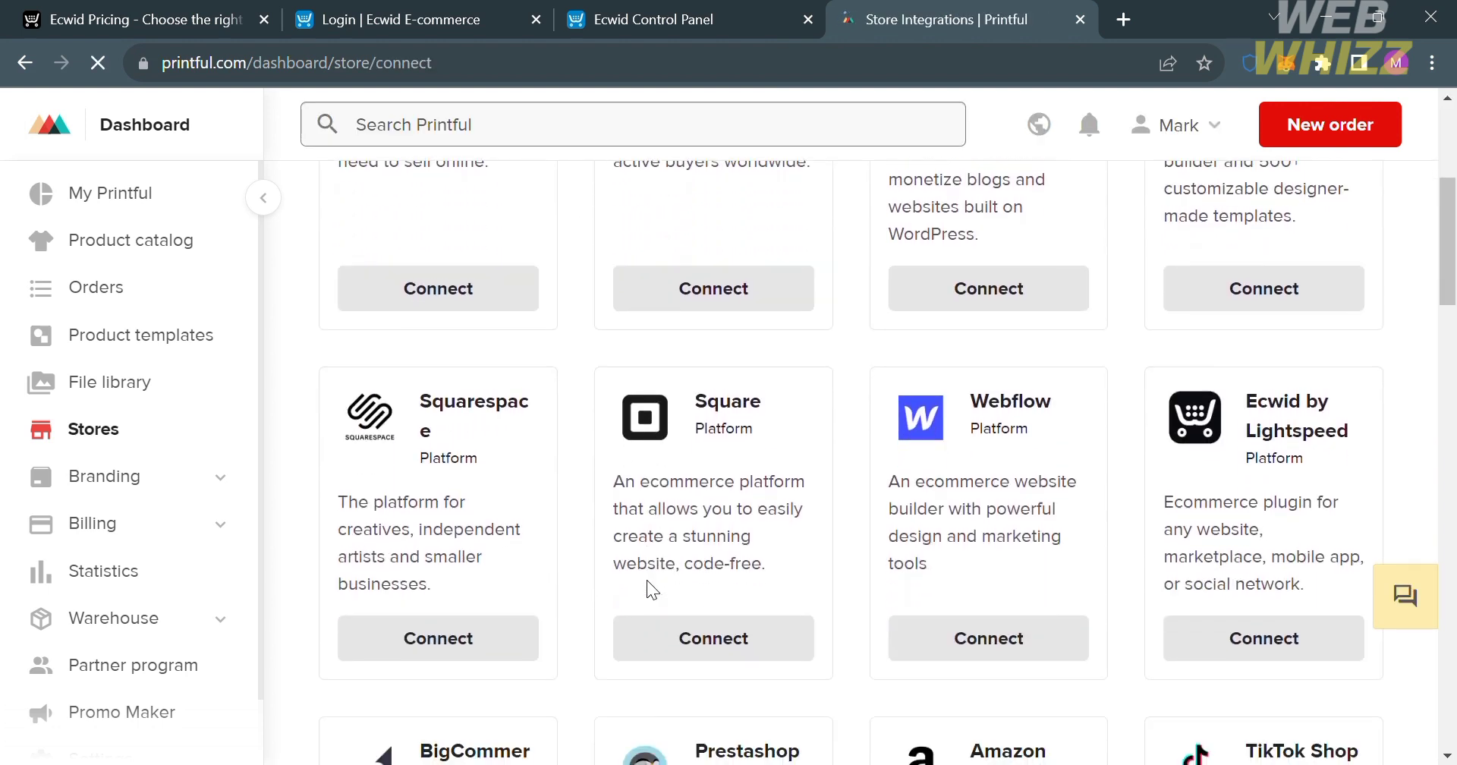
scroll(651, 588, "down", 7)
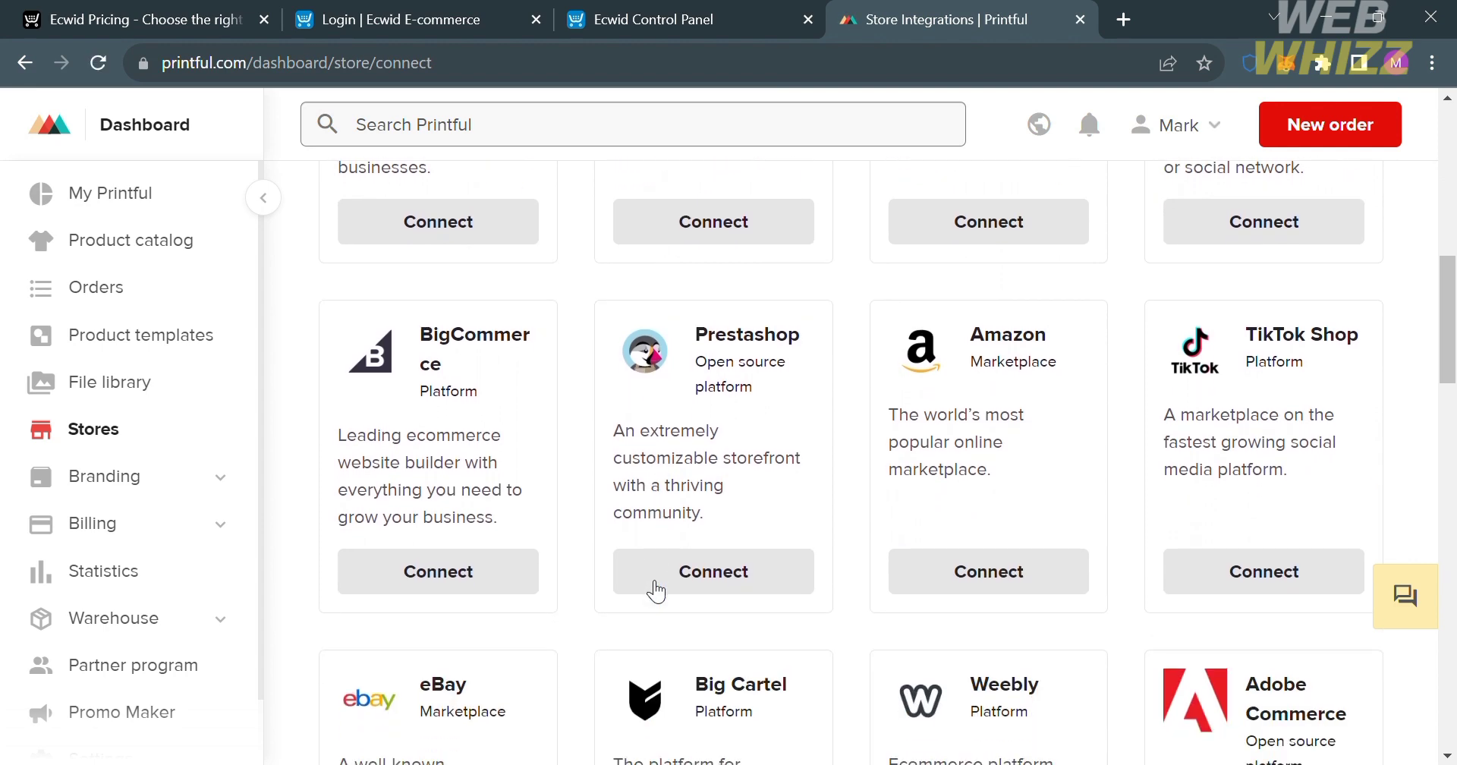
key("alt+Left")
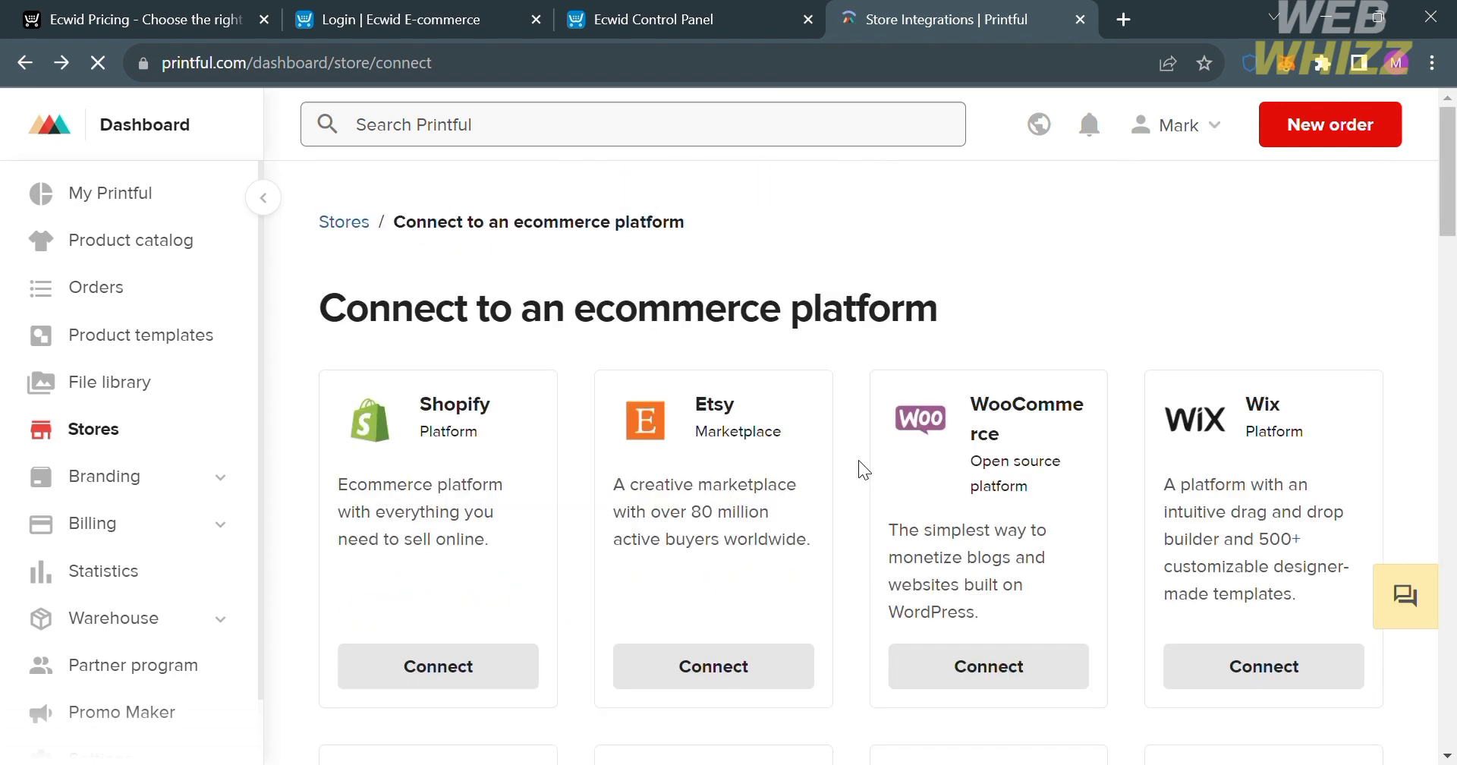
Open the Ecwid by Lightspeed integration guide and read through its steps for creating an account, installing the app, connecting and adding products.
scroll(858, 460, "down", 6)
scroll(859, 460, "down", 1)
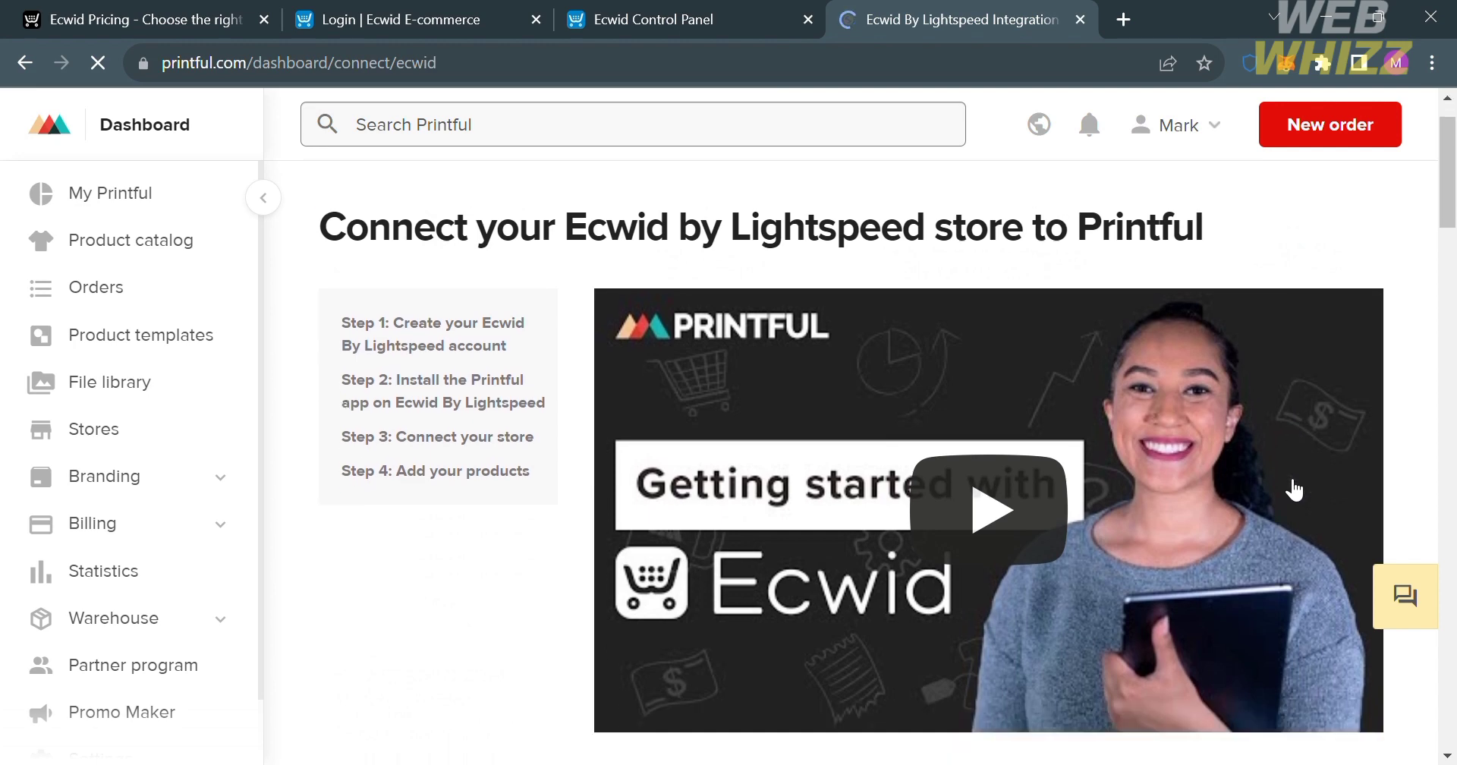
scroll(1294, 489, "down", 10)
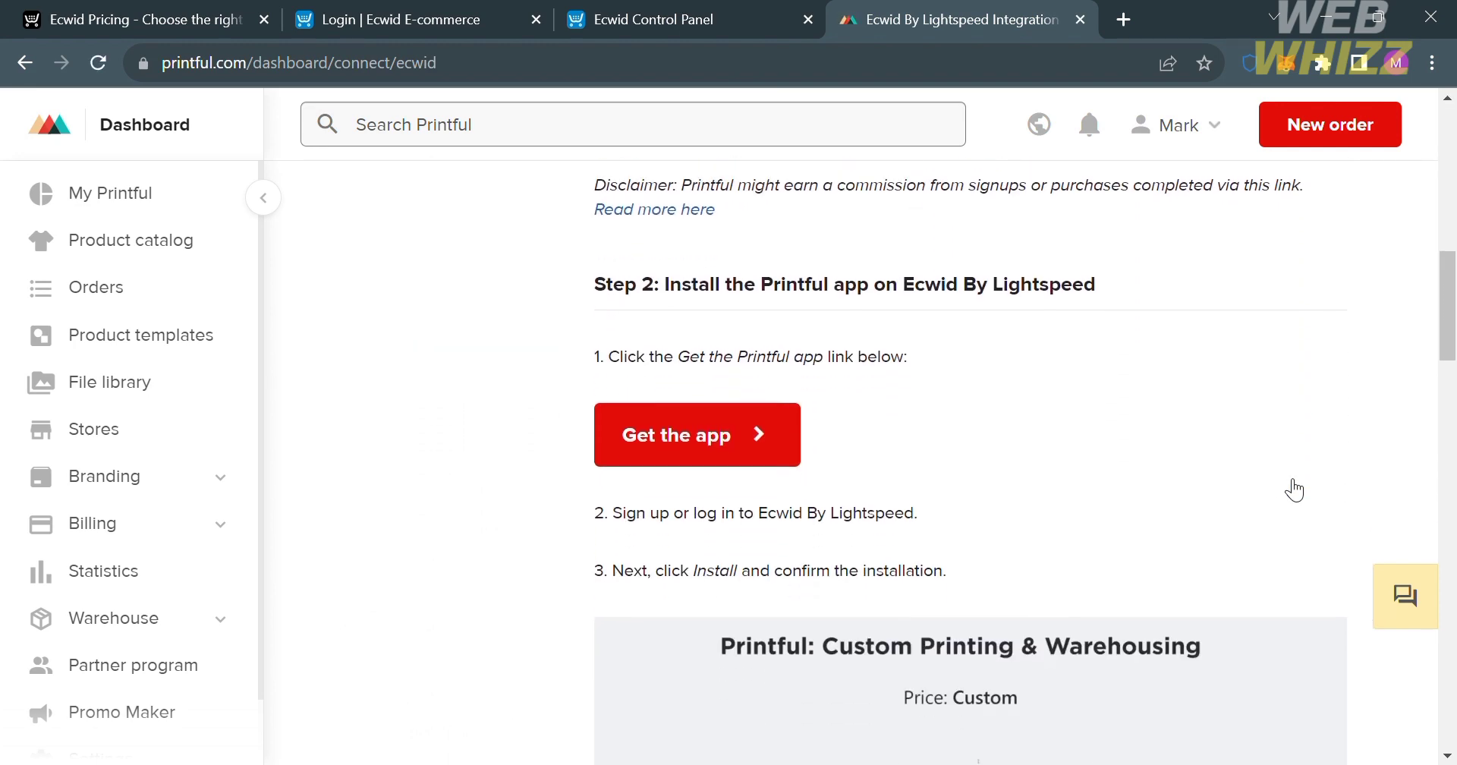
scroll(1293, 490, "up", 4)
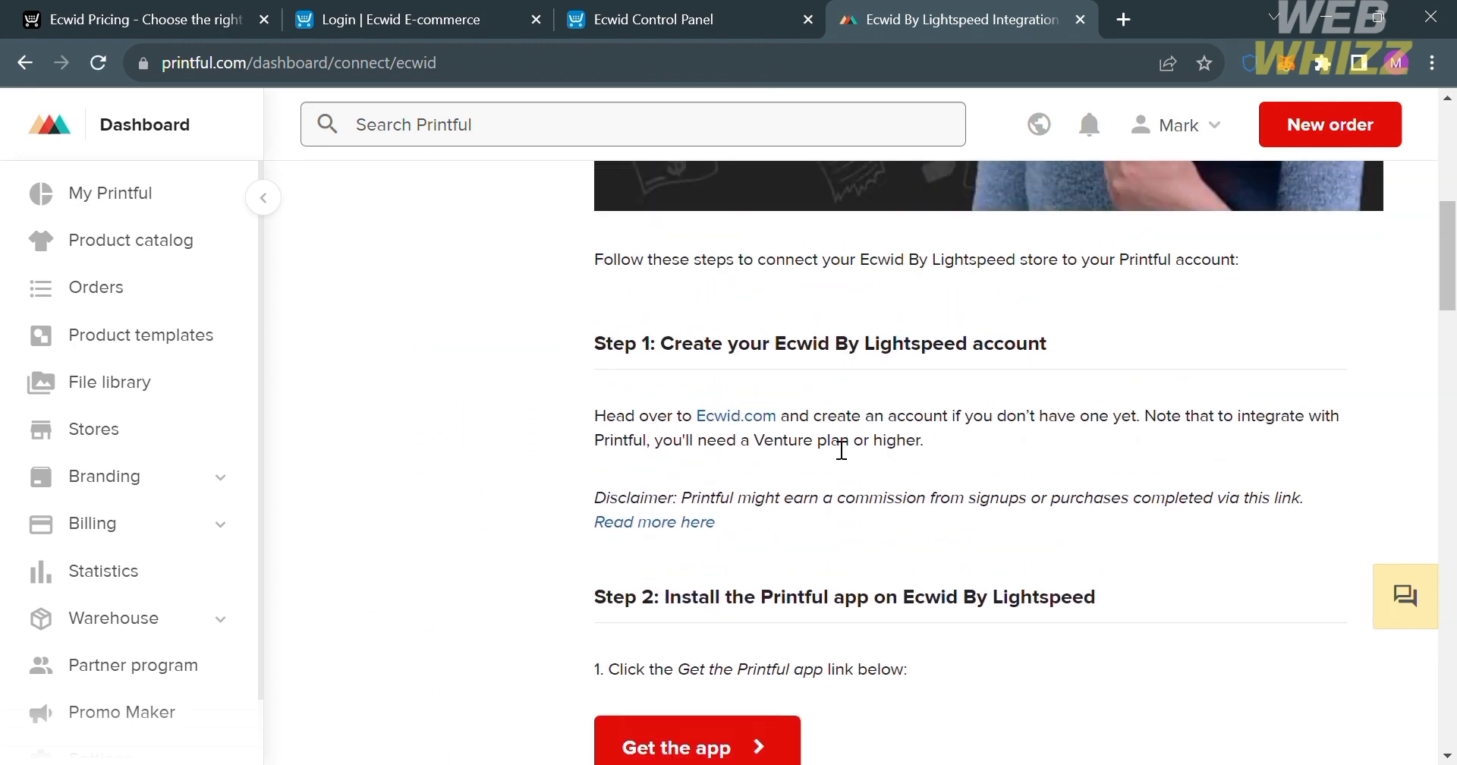
scroll(729, 516, "down", 3)
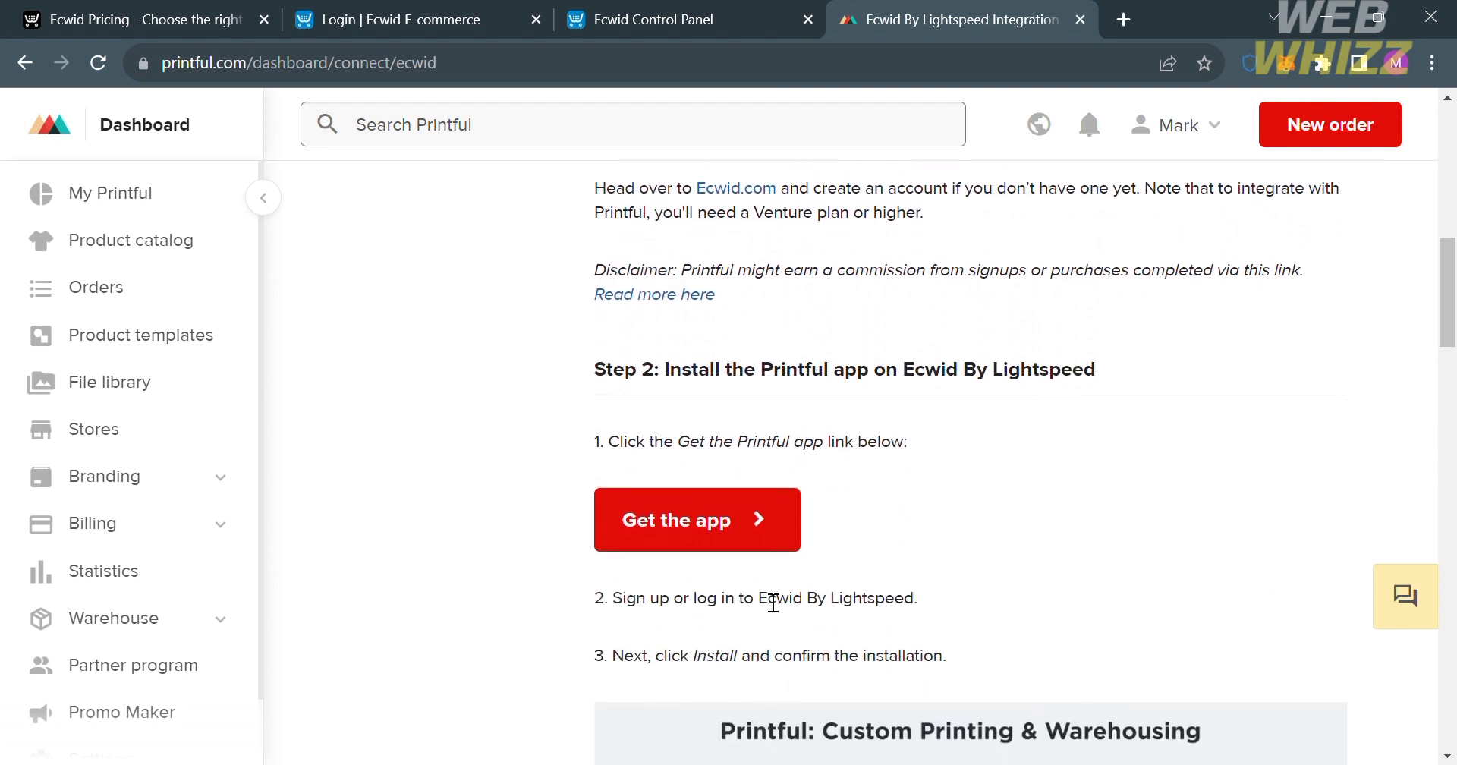
scroll(716, 526, "down", 4)
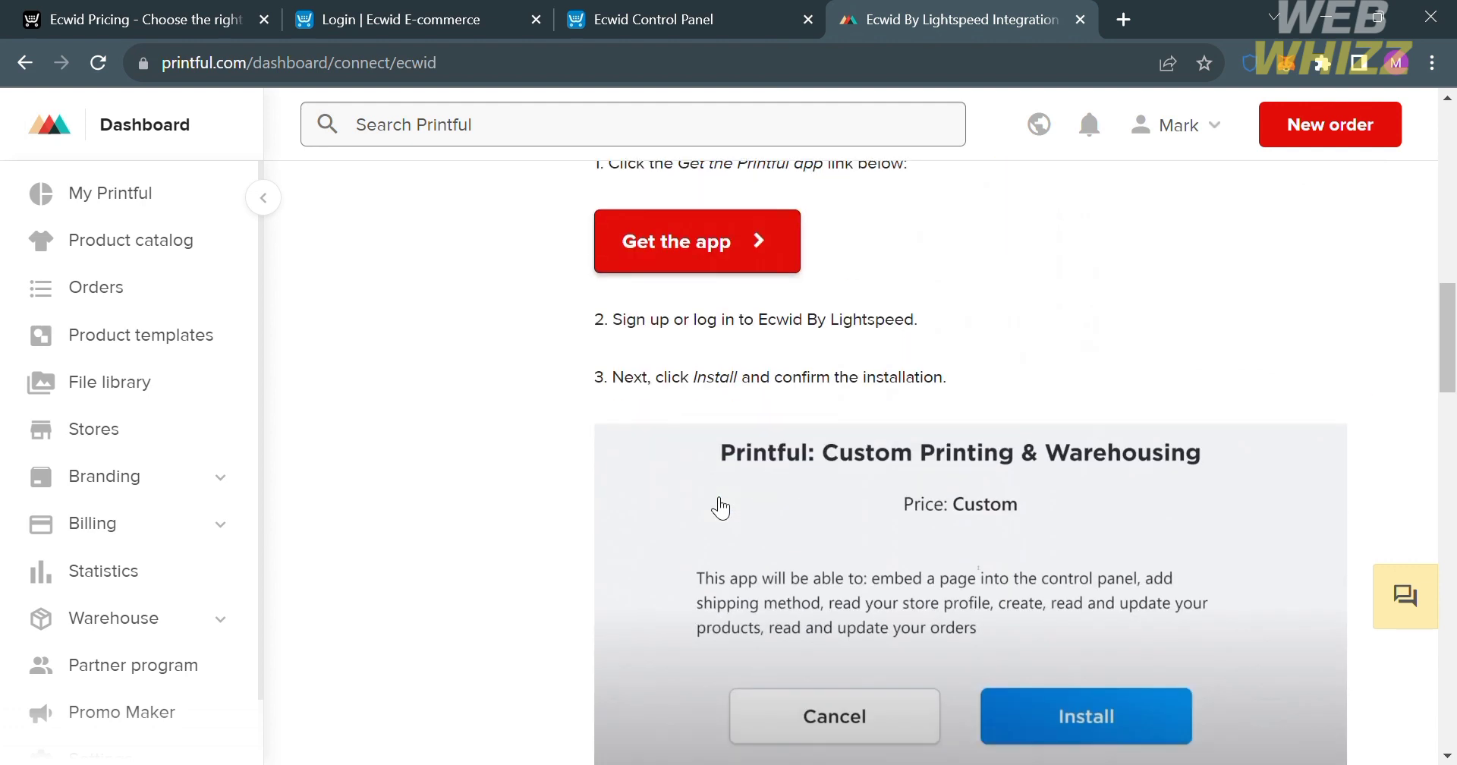
scroll(720, 508, "down", 4)
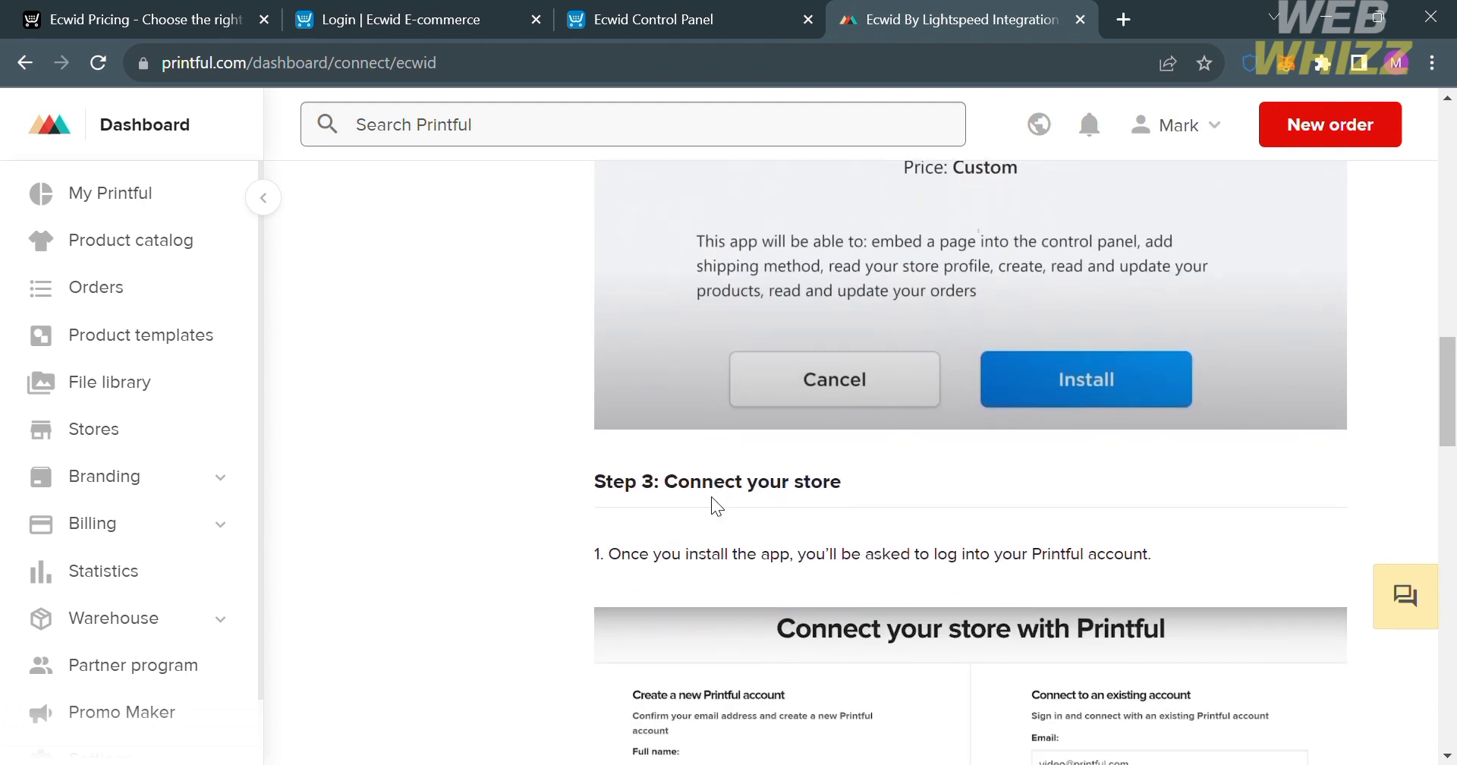
scroll(712, 498, "down", 5)
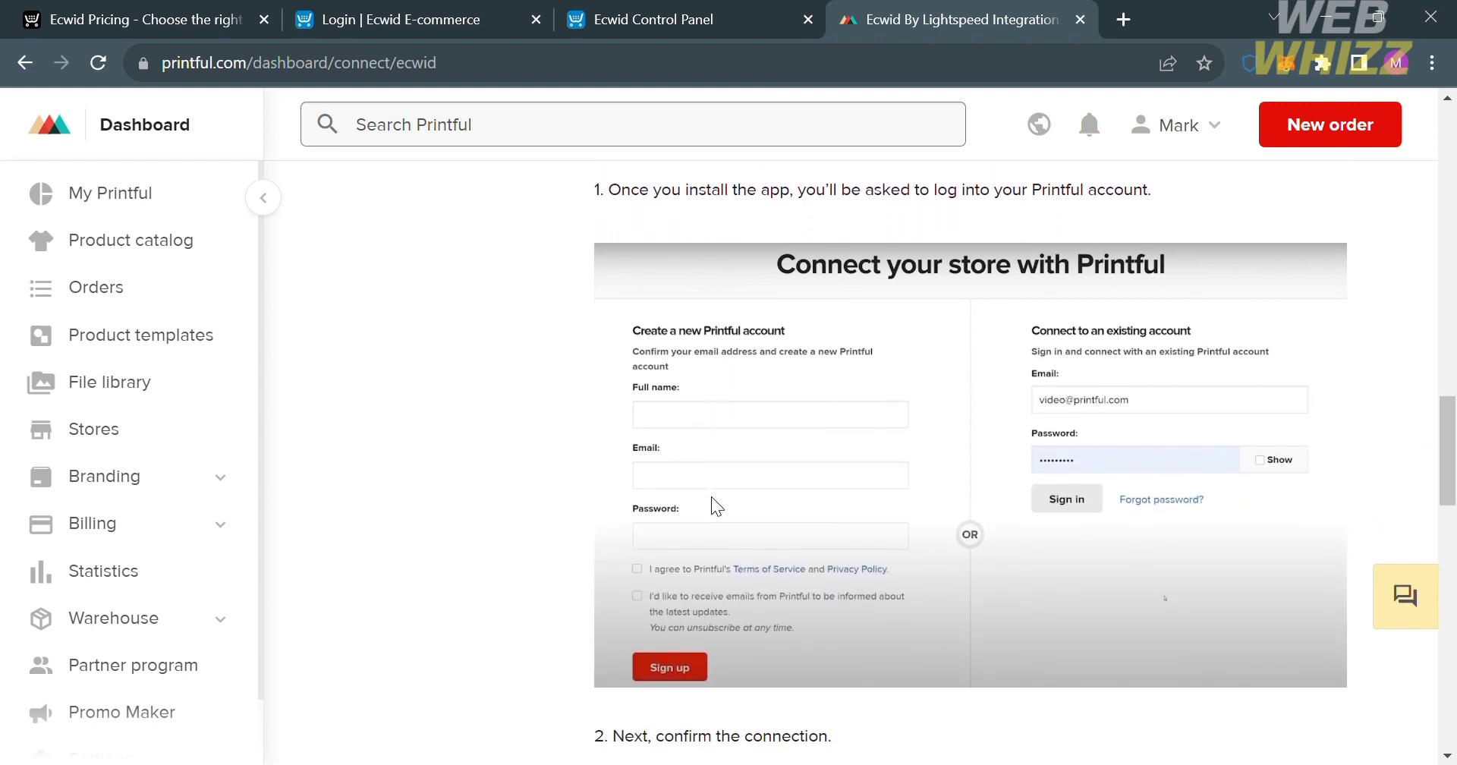
scroll(797, 440, "down", 7)
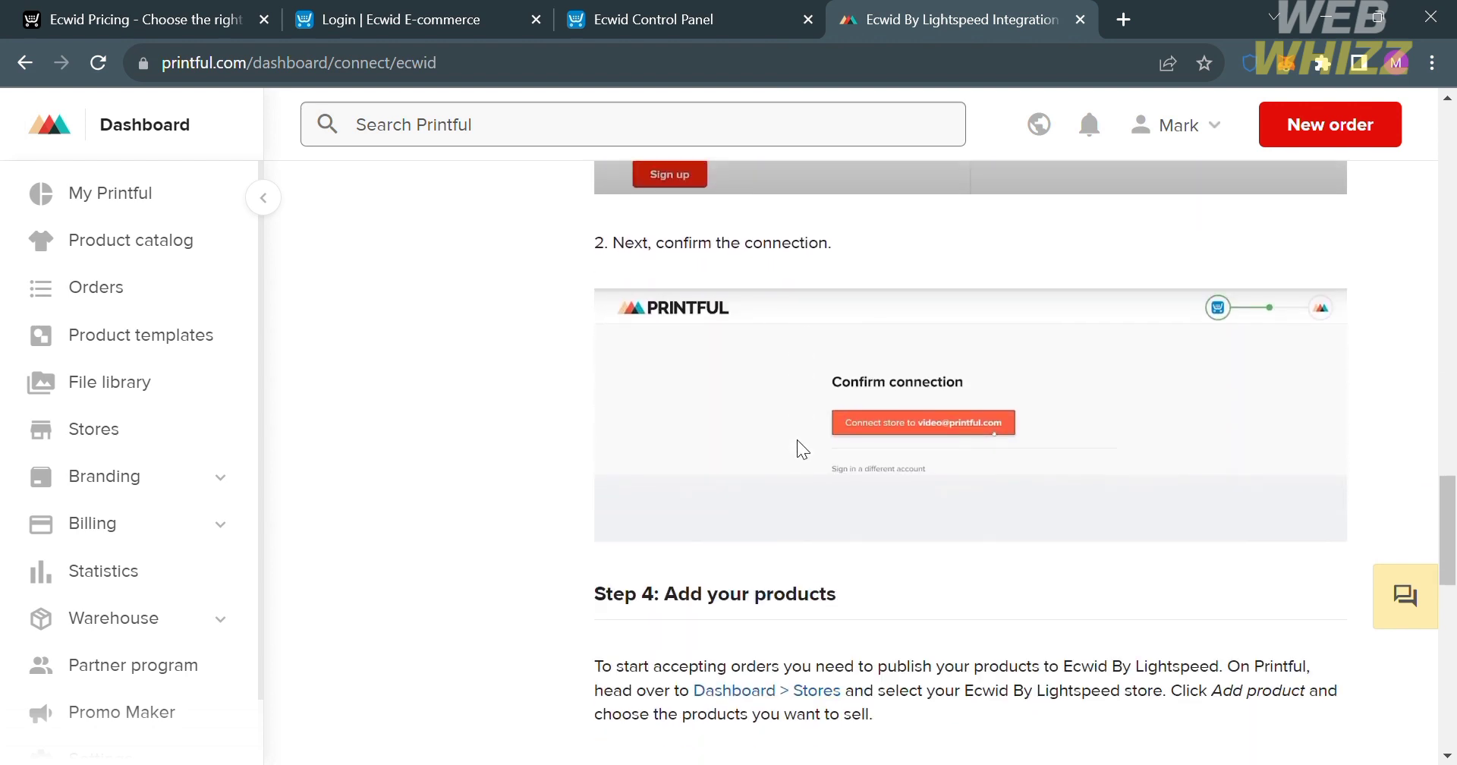
scroll(1002, 421, "down", 4)
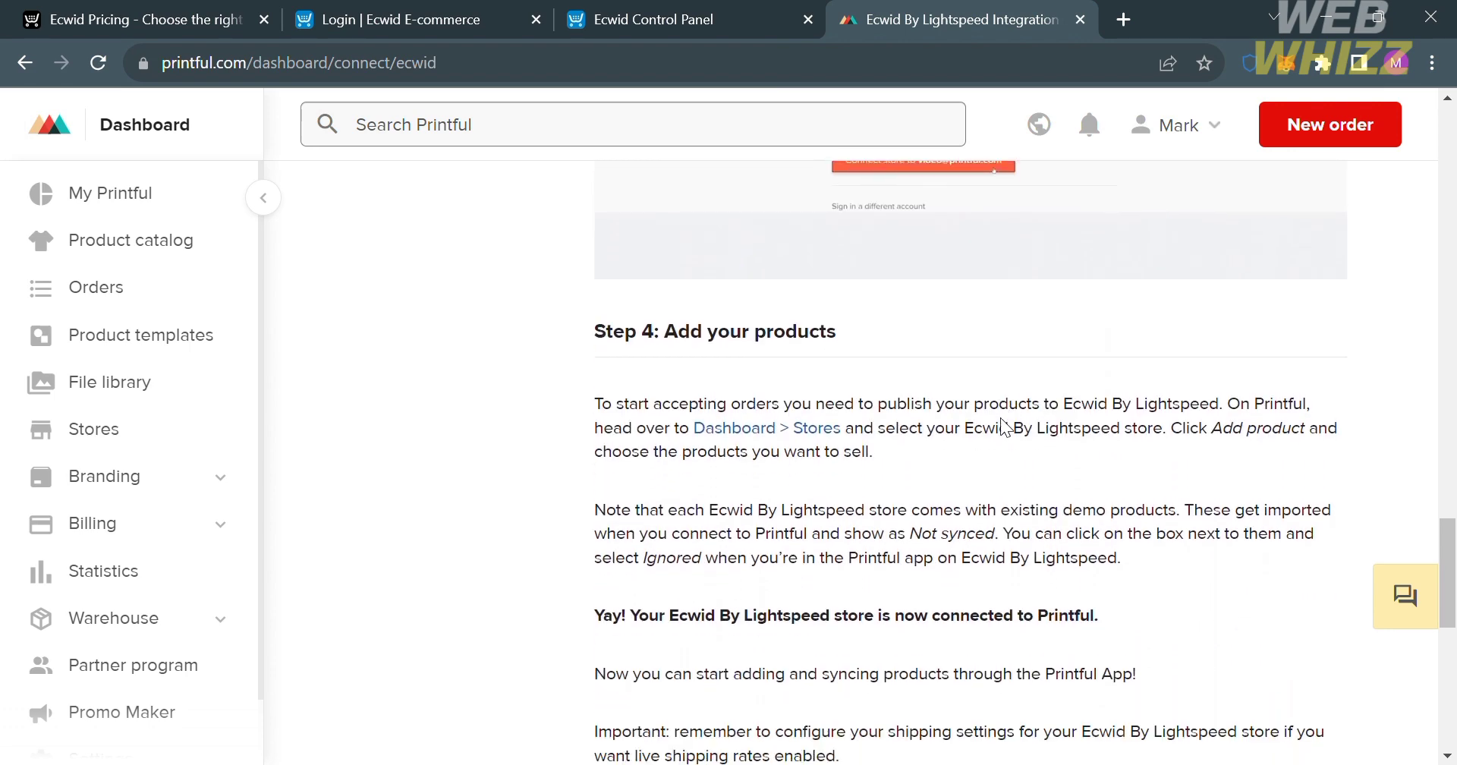
scroll(949, 486, "down", 5)
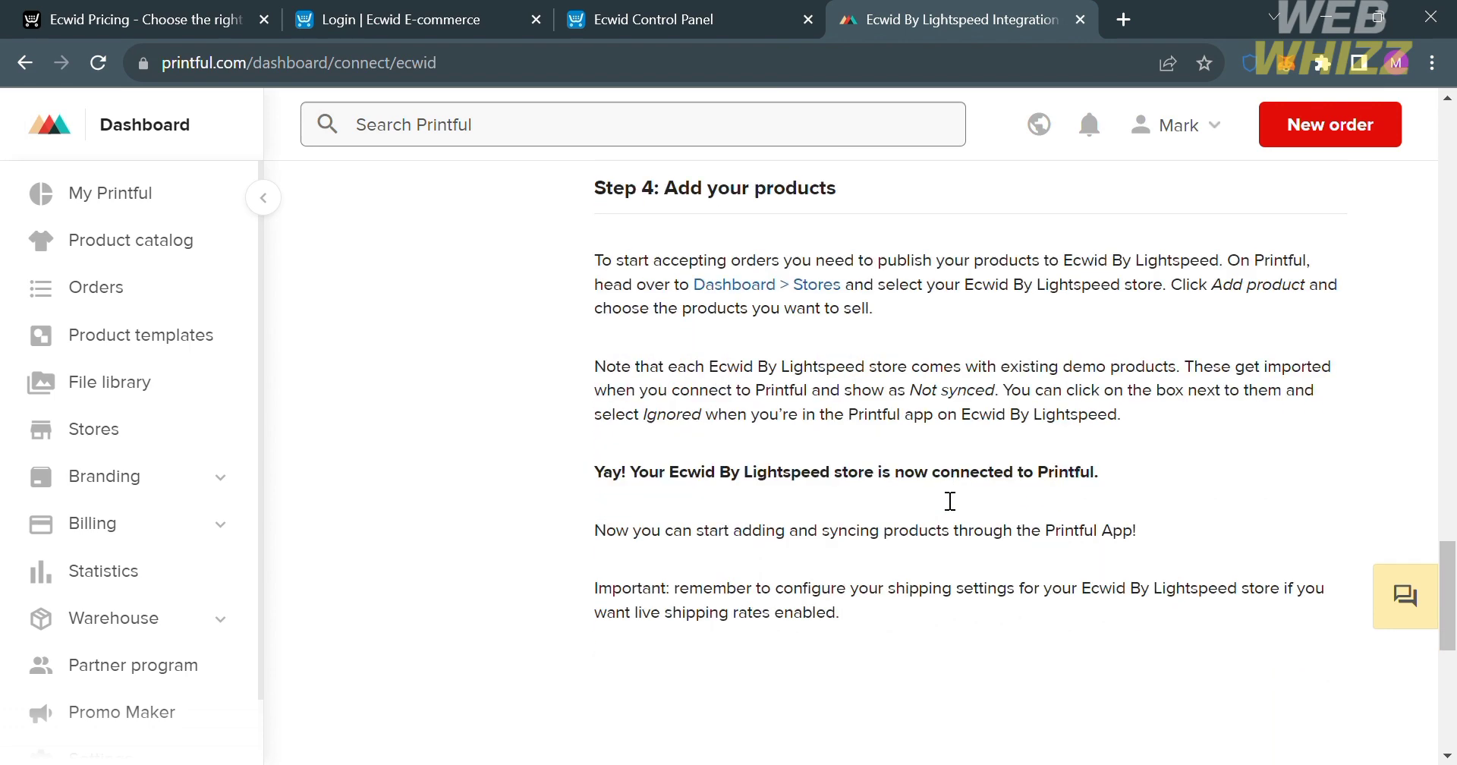
Get the Printful app from step 2 of the guide and install Printful: Custom Printing & Warehousing in the Ecwid store.
scroll(948, 497, "up", 17)
scroll(936, 489, "up", 10)
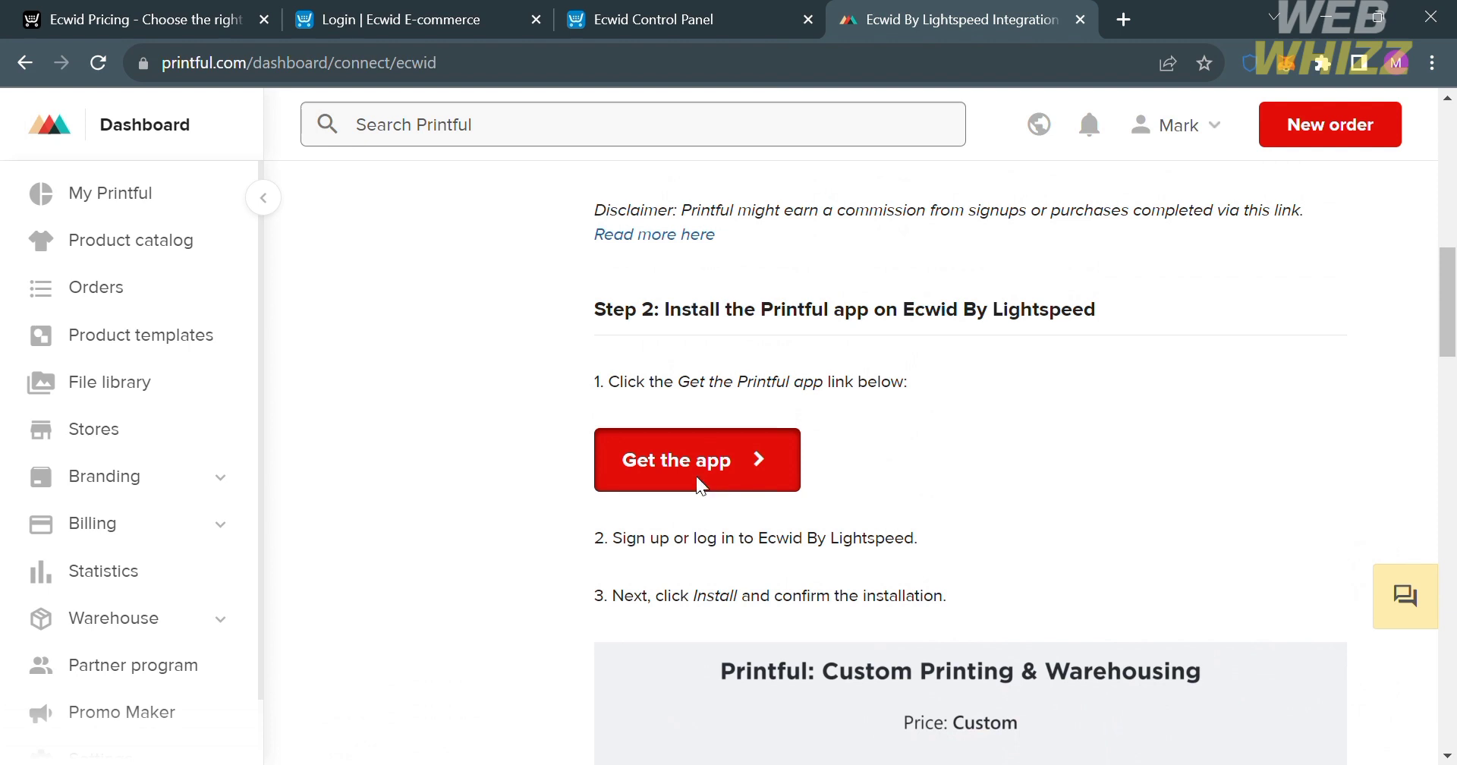
left_click(697, 483)
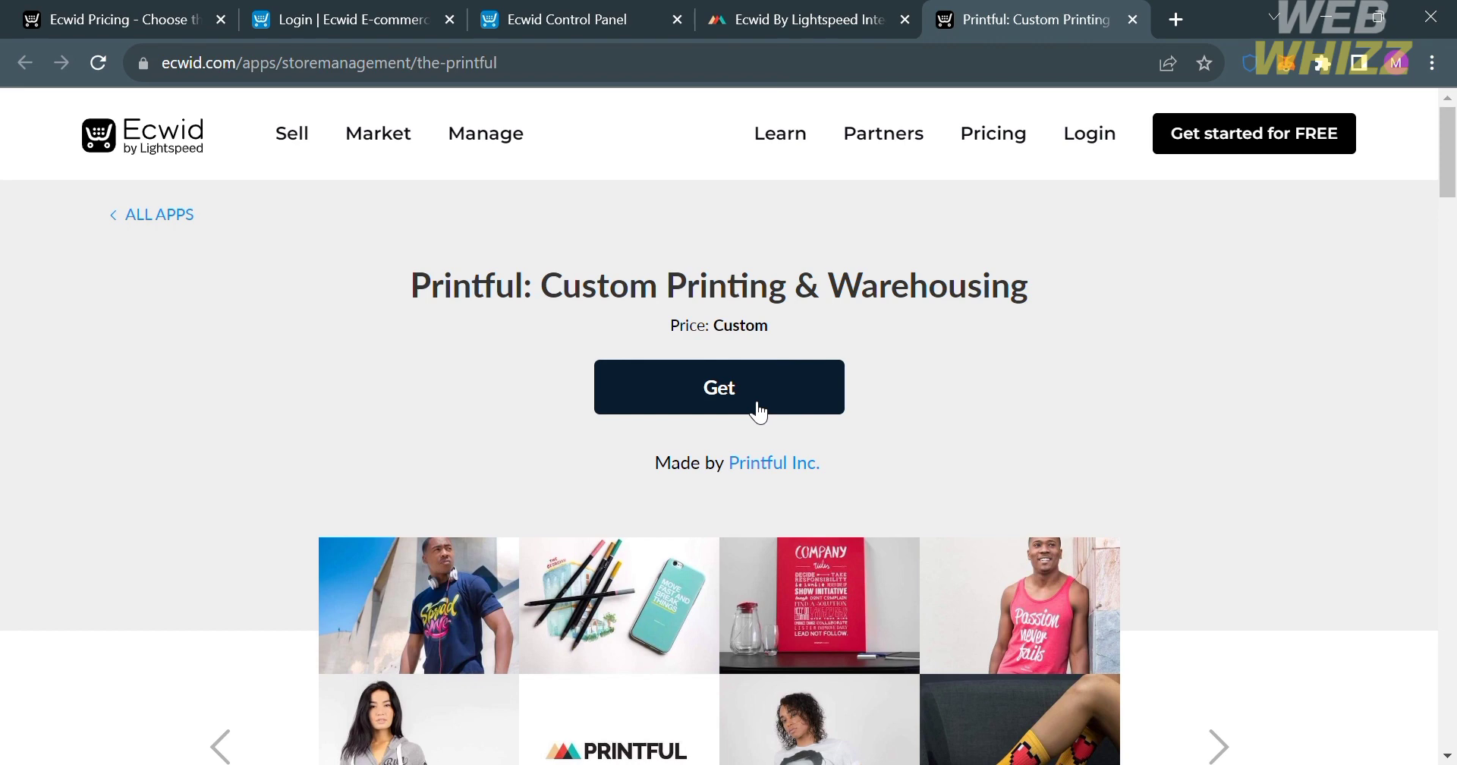
left_click(760, 412)
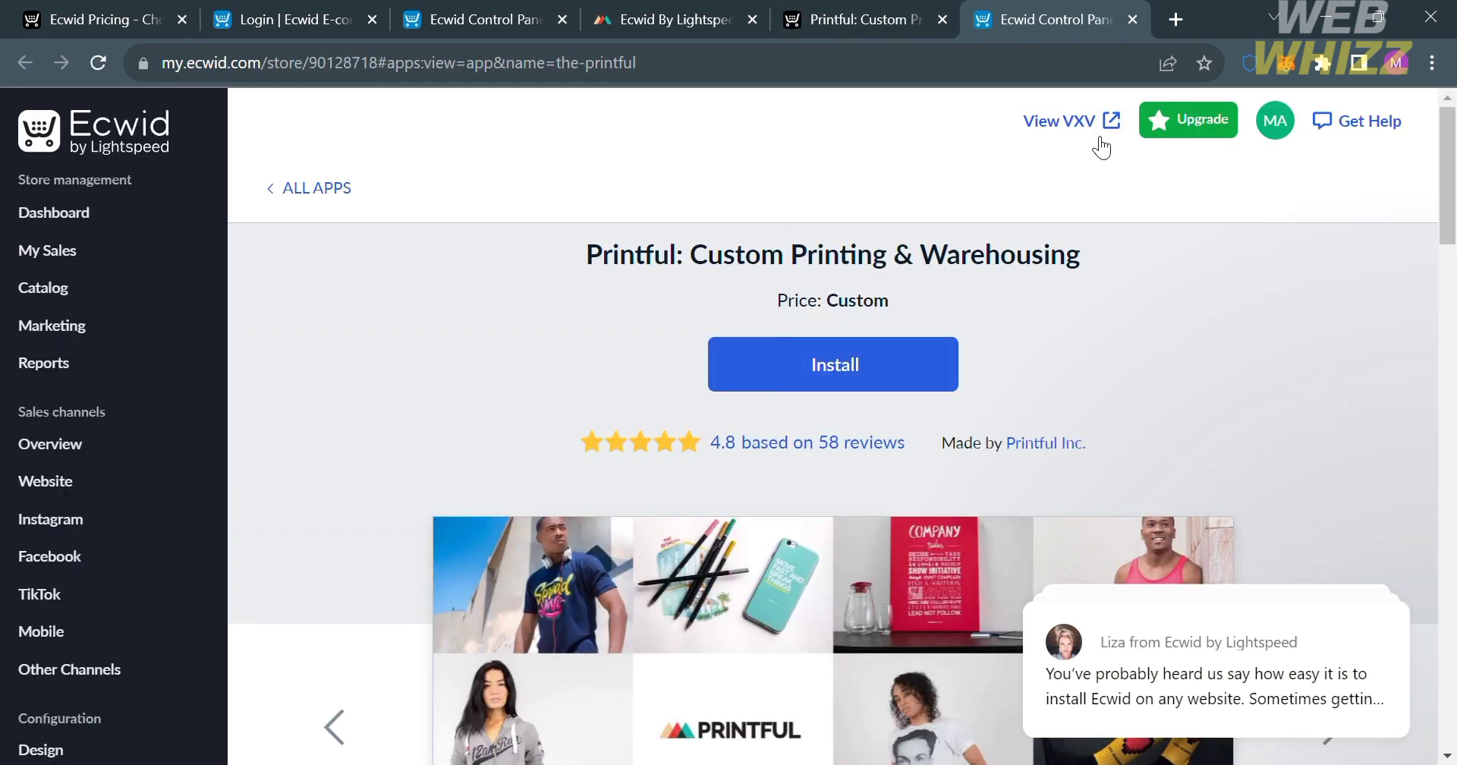
left_click(888, 391)
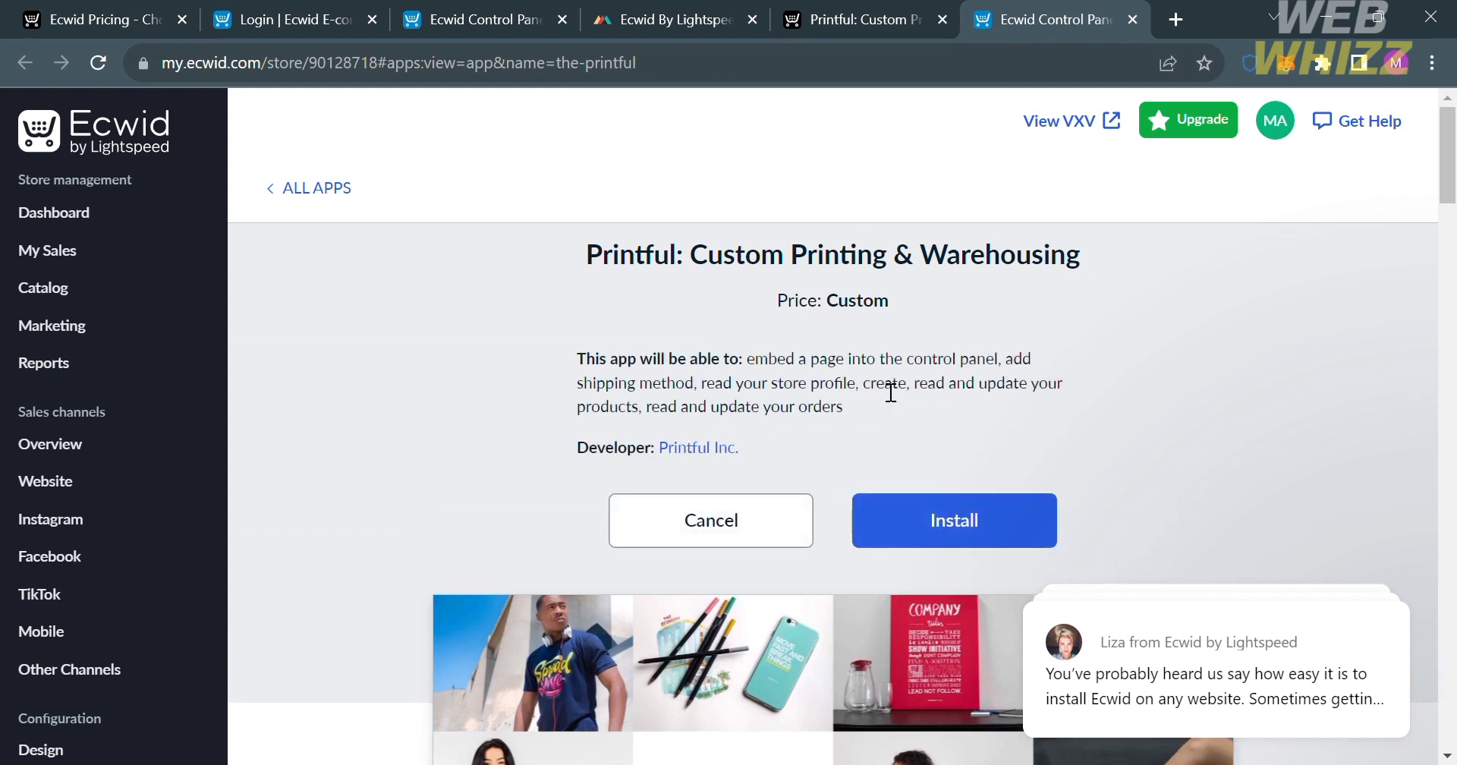
left_click(970, 543)
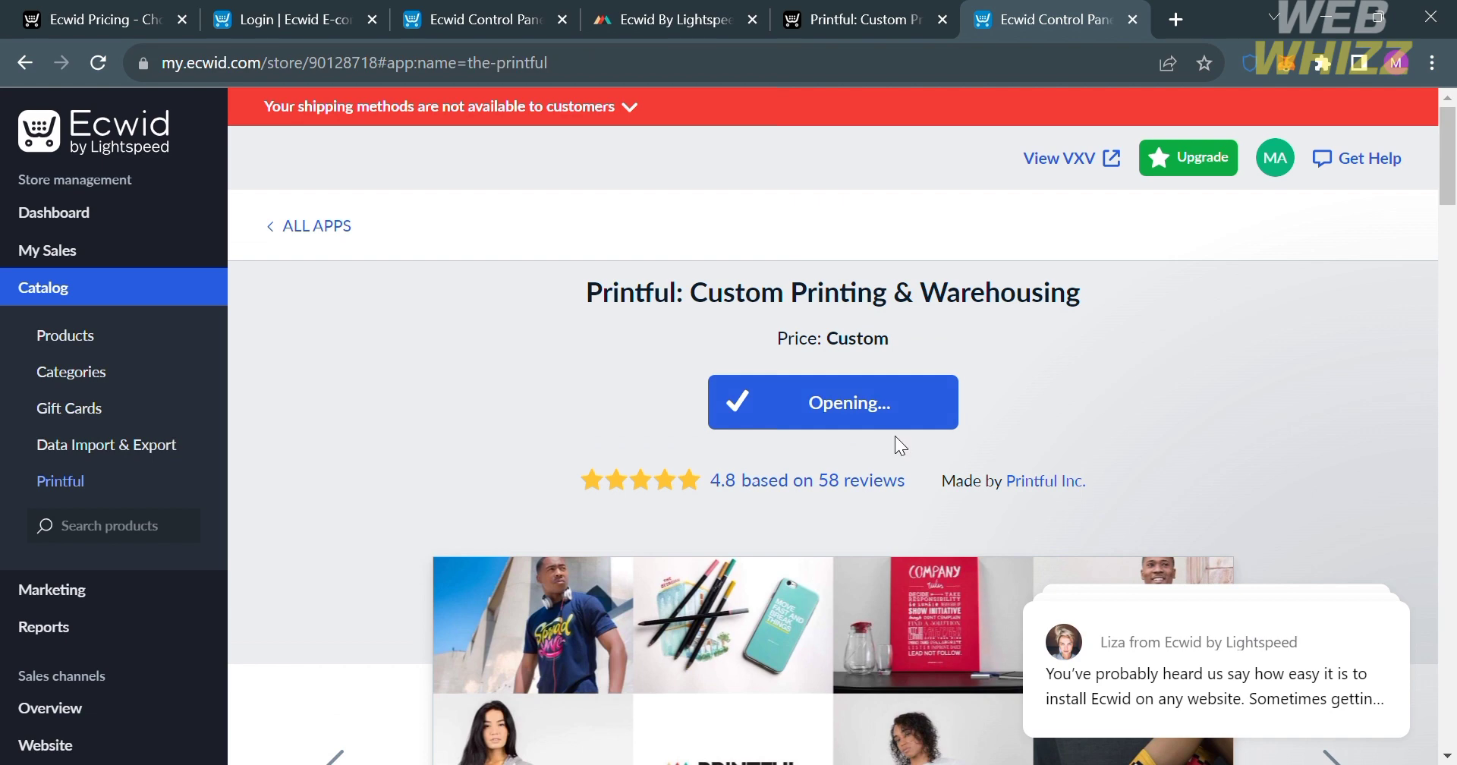
Sign in to Printful with Google, confirm the Ecwid store connection, and look over the next steps on the embedded Printful dashboard.
scroll(678, 614, "down", 2)
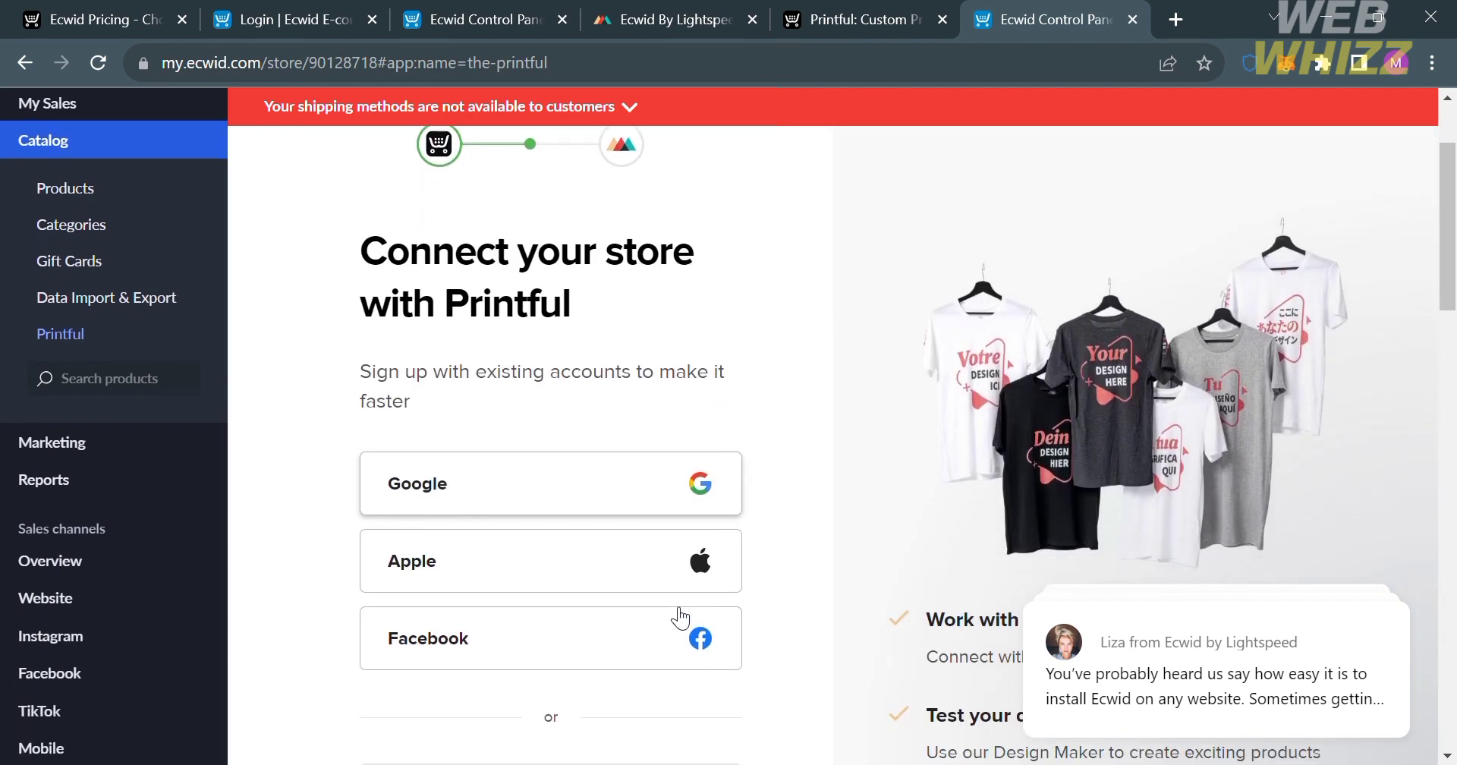
left_click(558, 460)
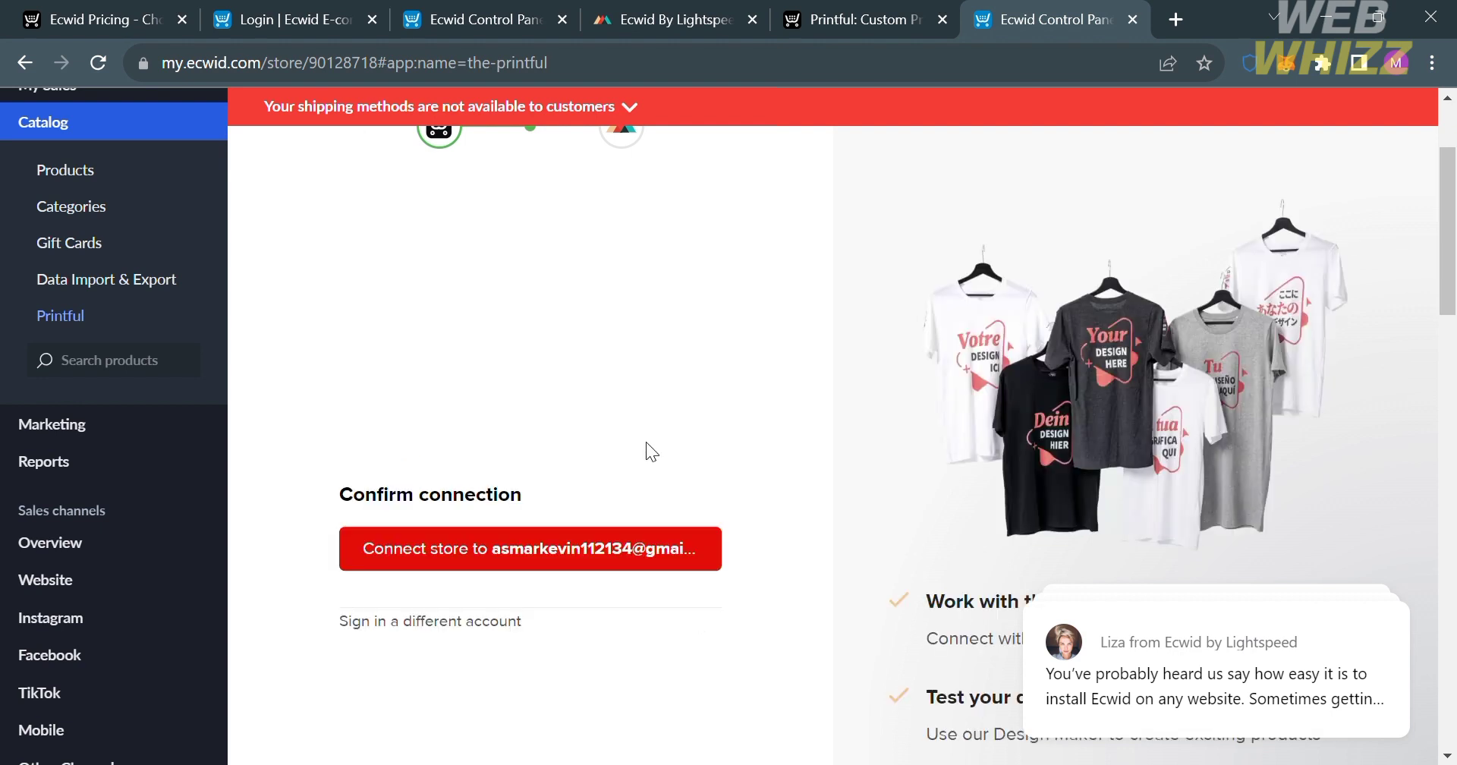
left_click(580, 546)
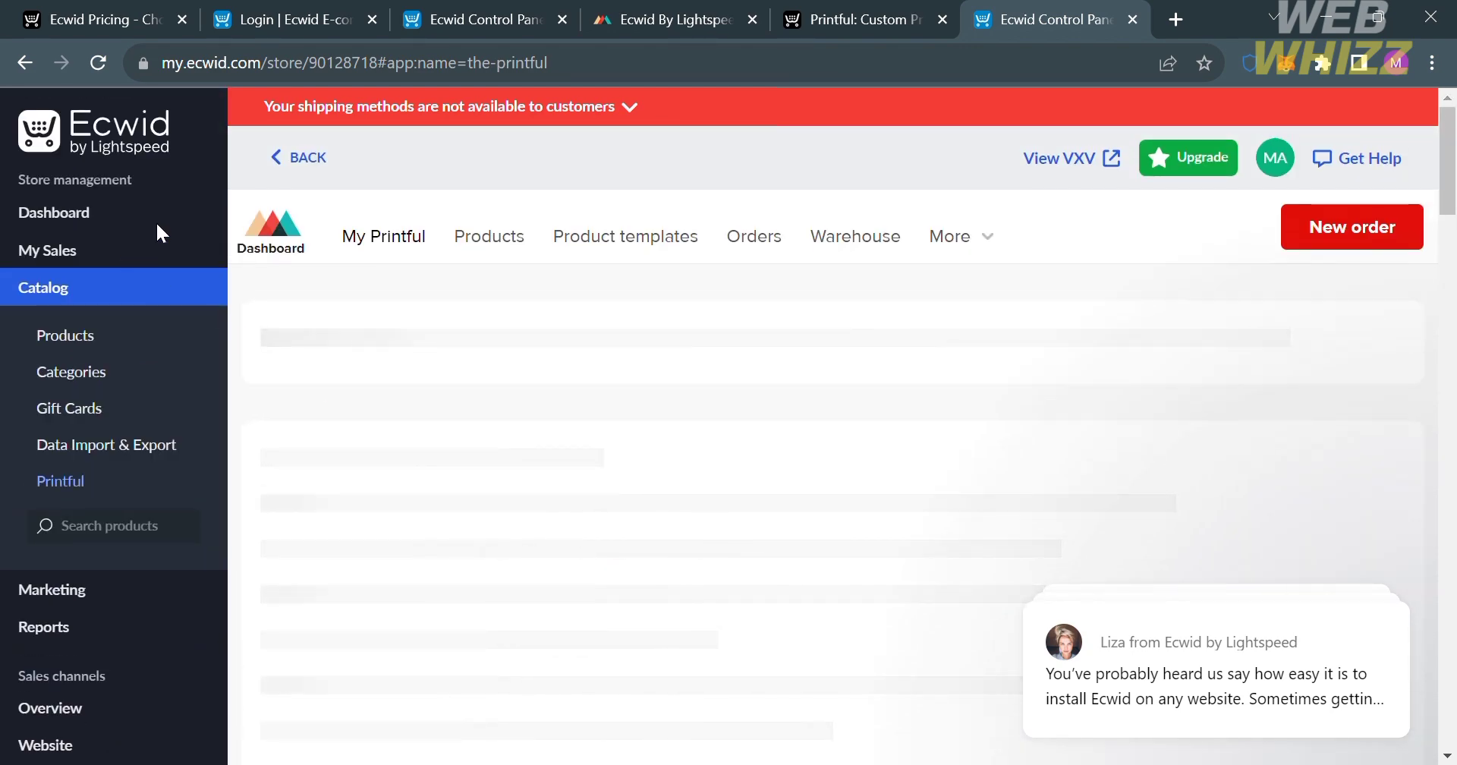
scroll(604, 663, "down", 4)
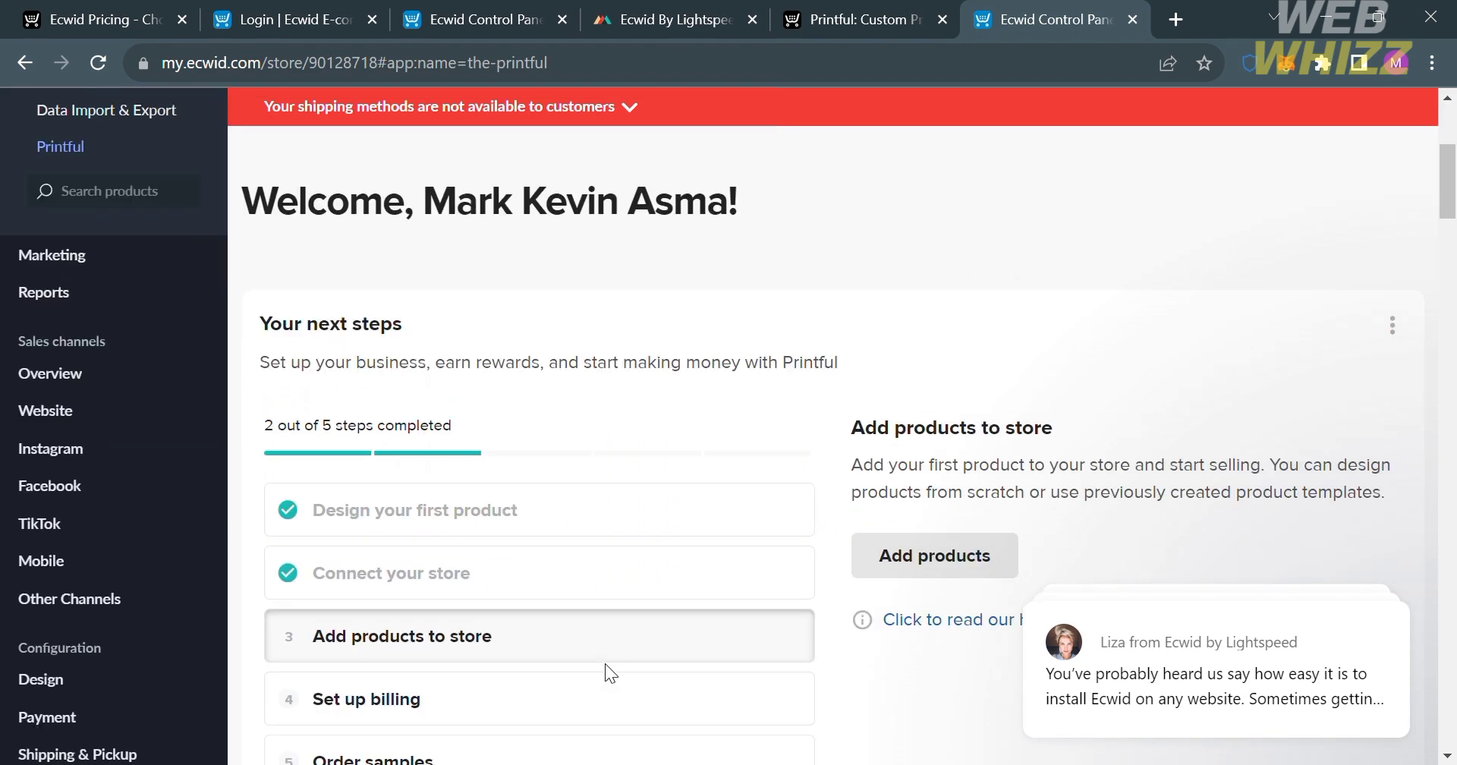
scroll(604, 663, "down", 3)
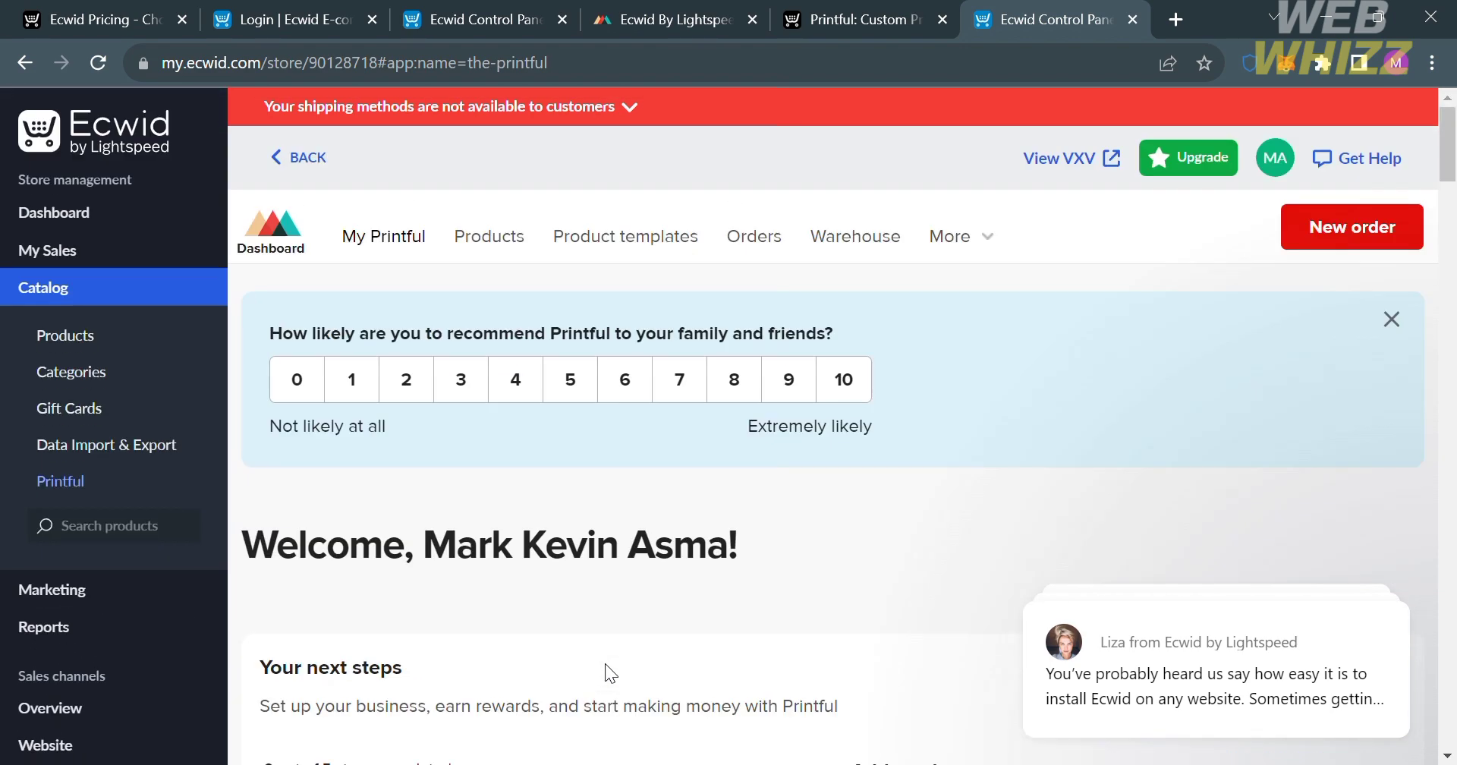
scroll(604, 663, "down", 8)
Switch back to the Printful dashboard, open the product catalog, and look through its product categories and new arrivals.
left_click(699, 6)
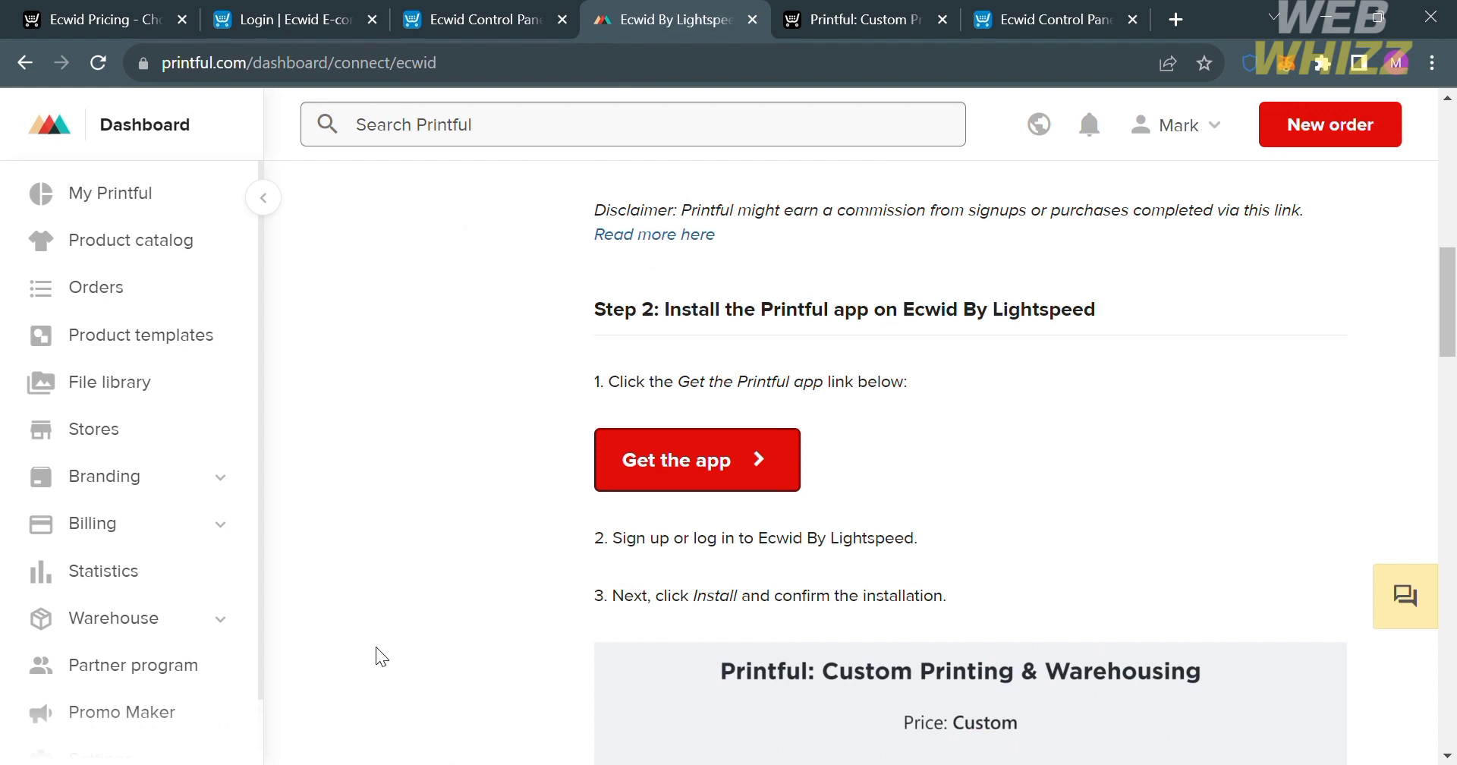
left_click(150, 249)
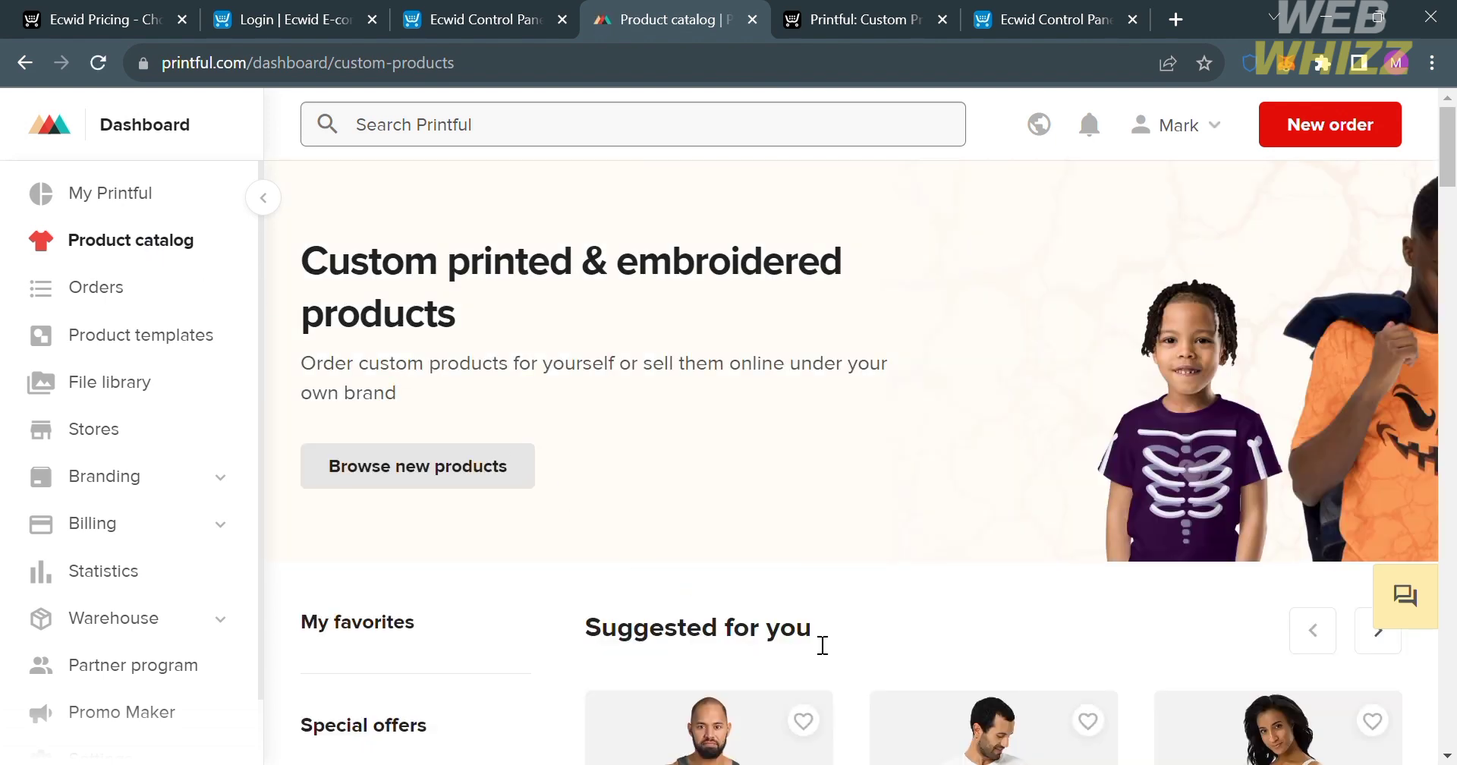
scroll(904, 630, "down", 12)
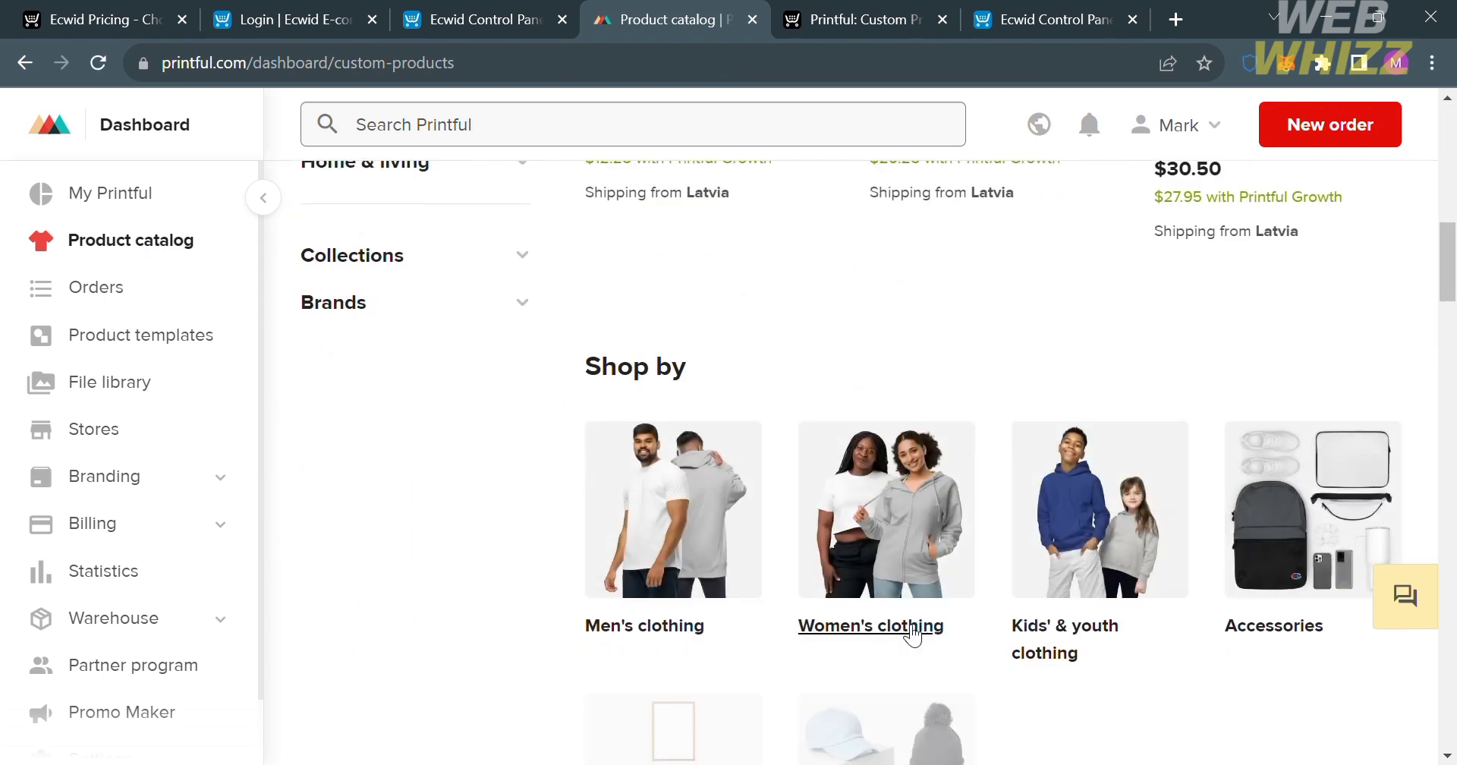
scroll(913, 634, "down", 10)
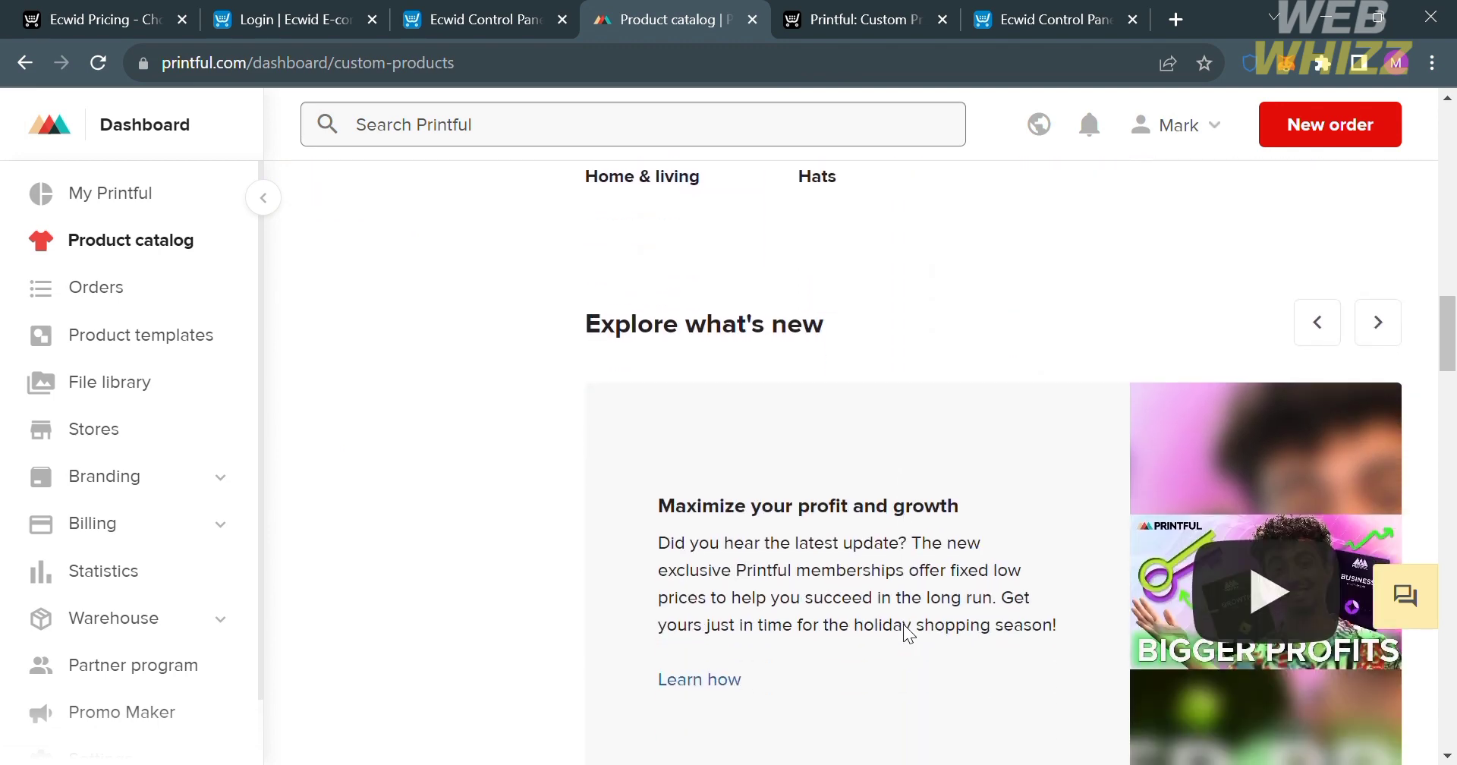
scroll(907, 631, "up", 3)
scroll(990, 554, "down", 7)
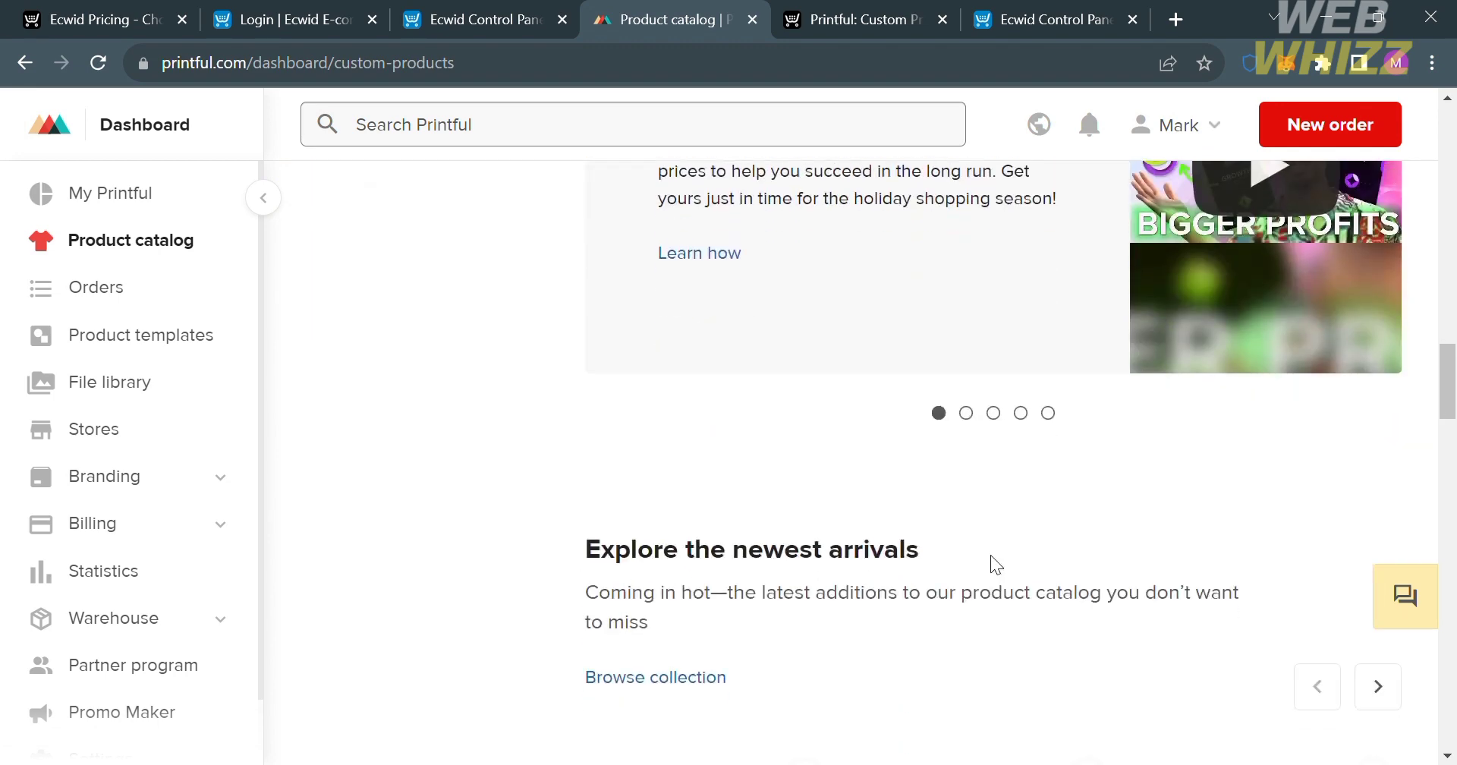
scroll(990, 554, "up", 8)
scroll(990, 561, "up", 3)
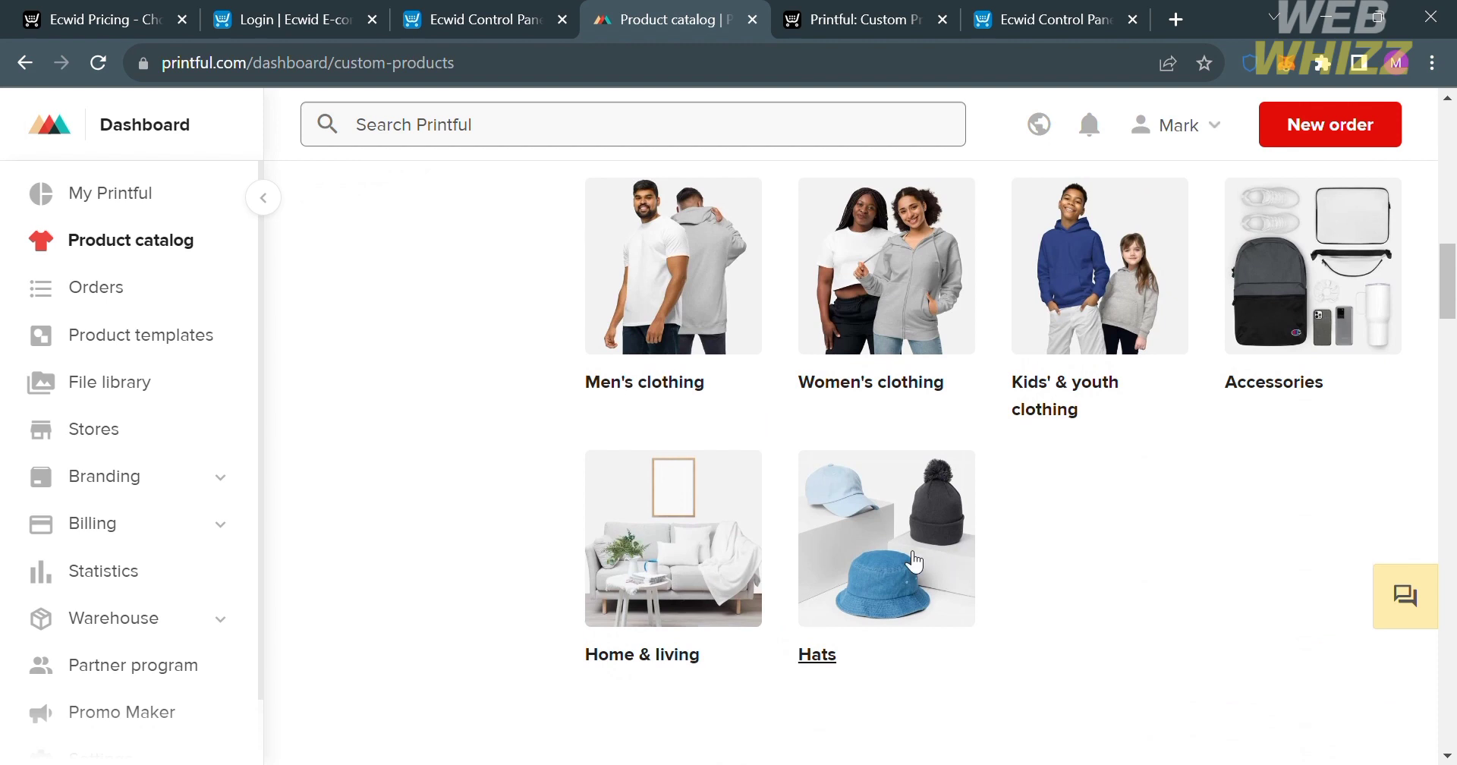
scroll(913, 559, "up", 1)
scroll(858, 714, "down", 2)
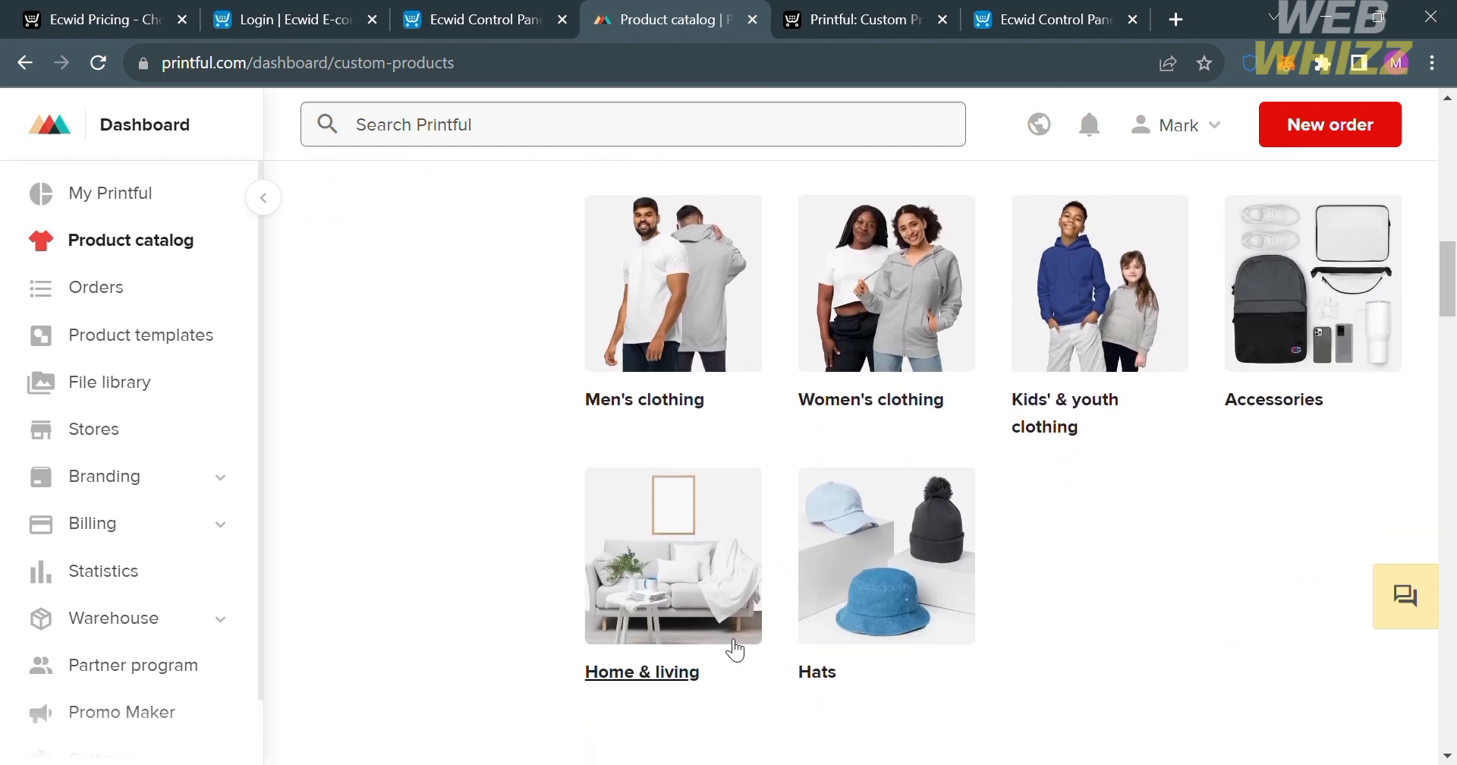
Open the Ribbed Knit Beanie | Atlantis product from the Beanies category under Hats.
left_click(831, 540)
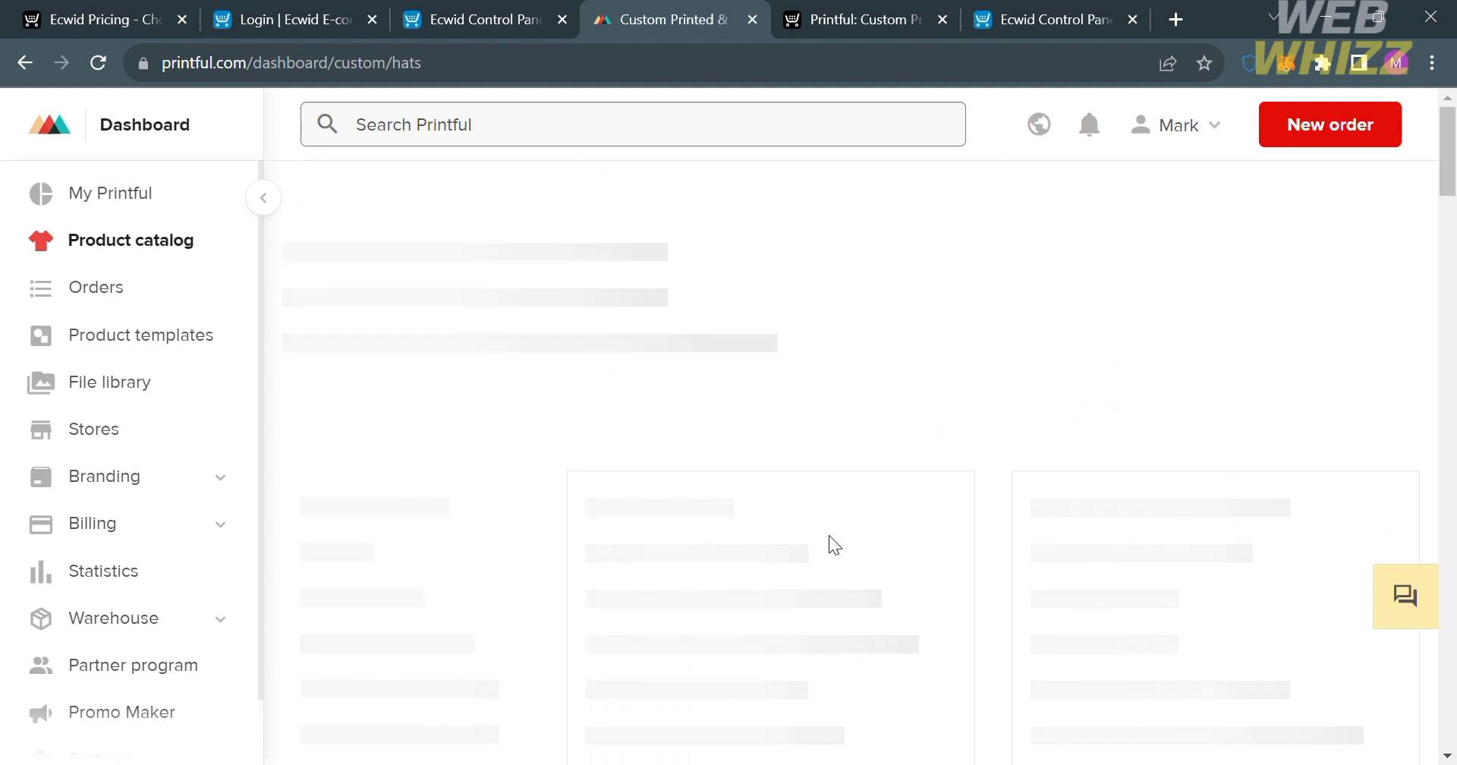
scroll(837, 547, "down", 10)
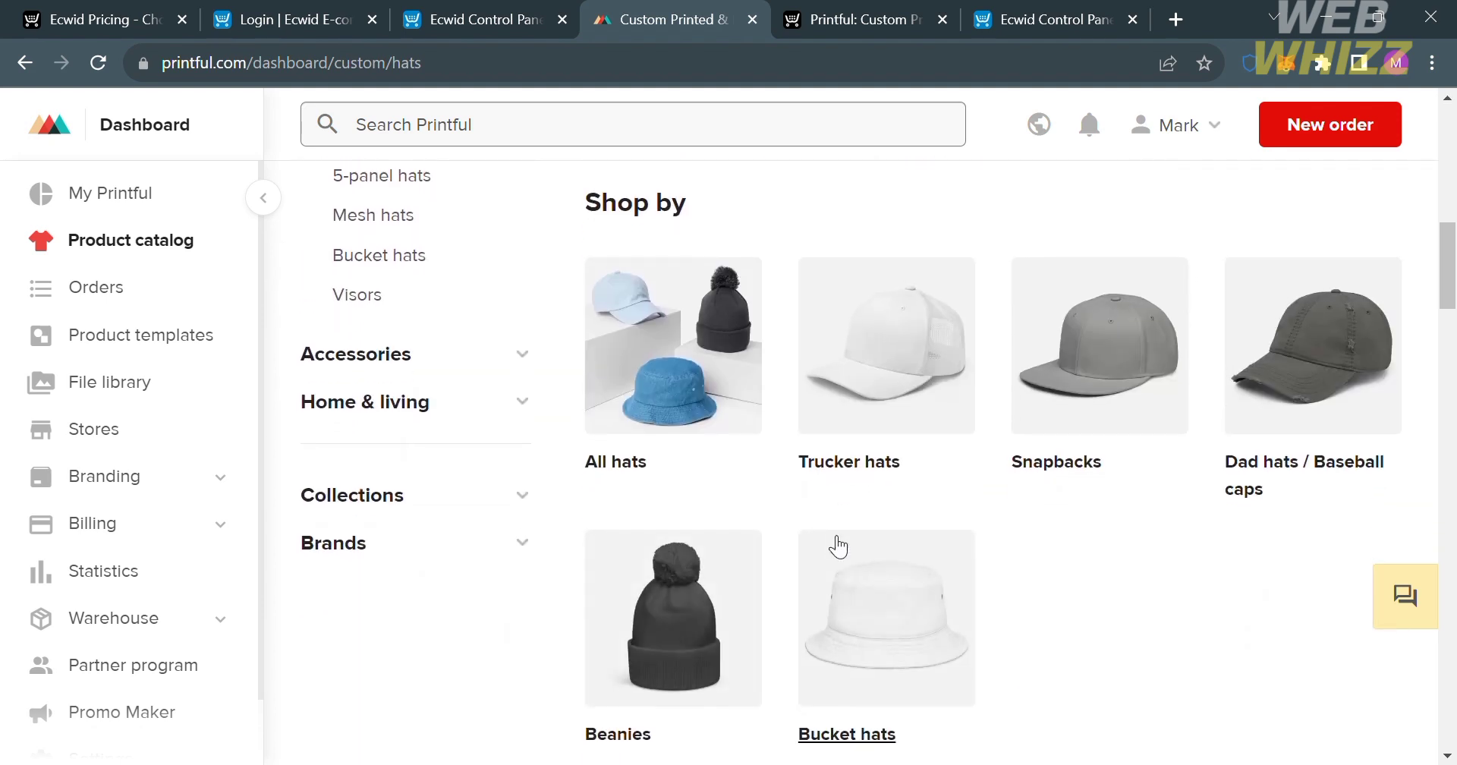
left_click(693, 632)
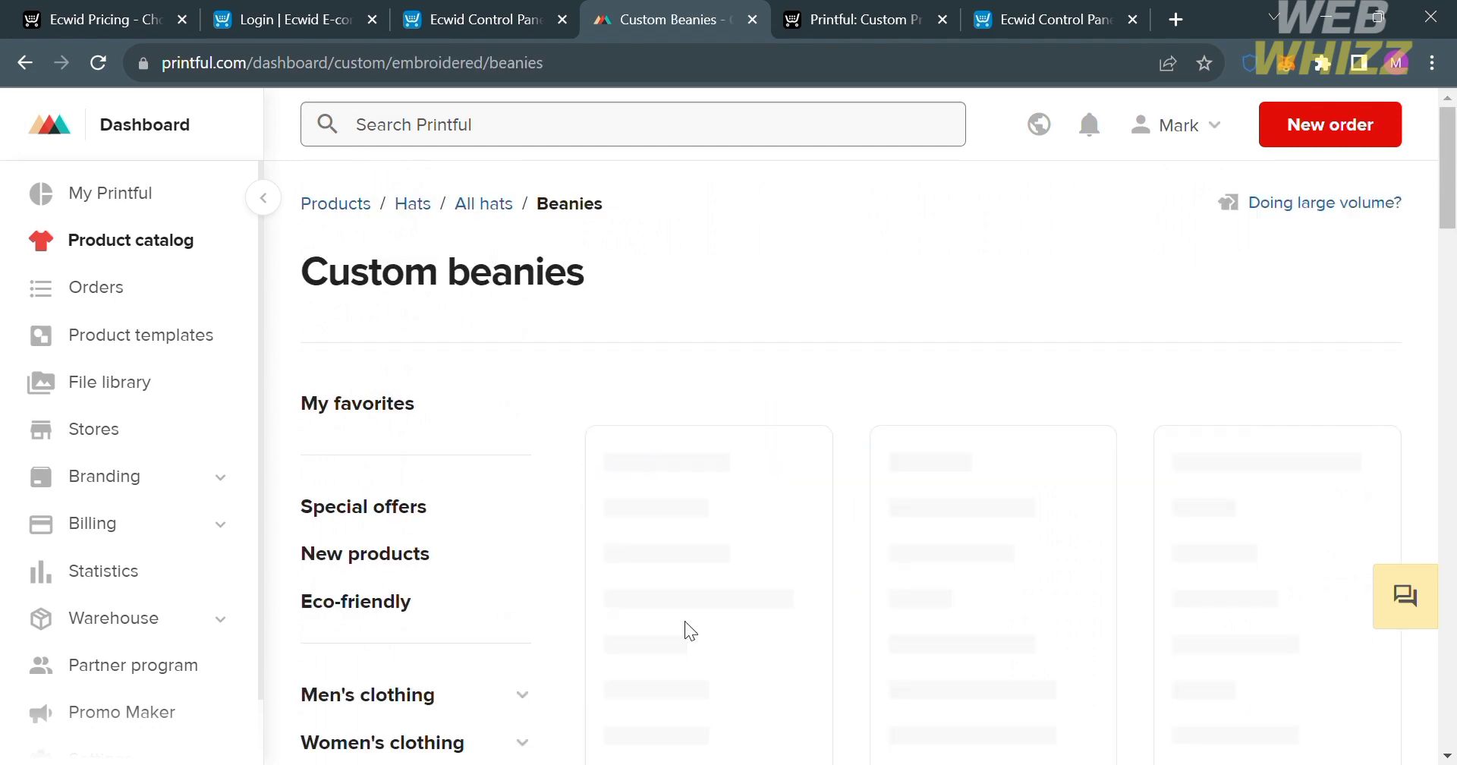
scroll(691, 628, "down", 4)
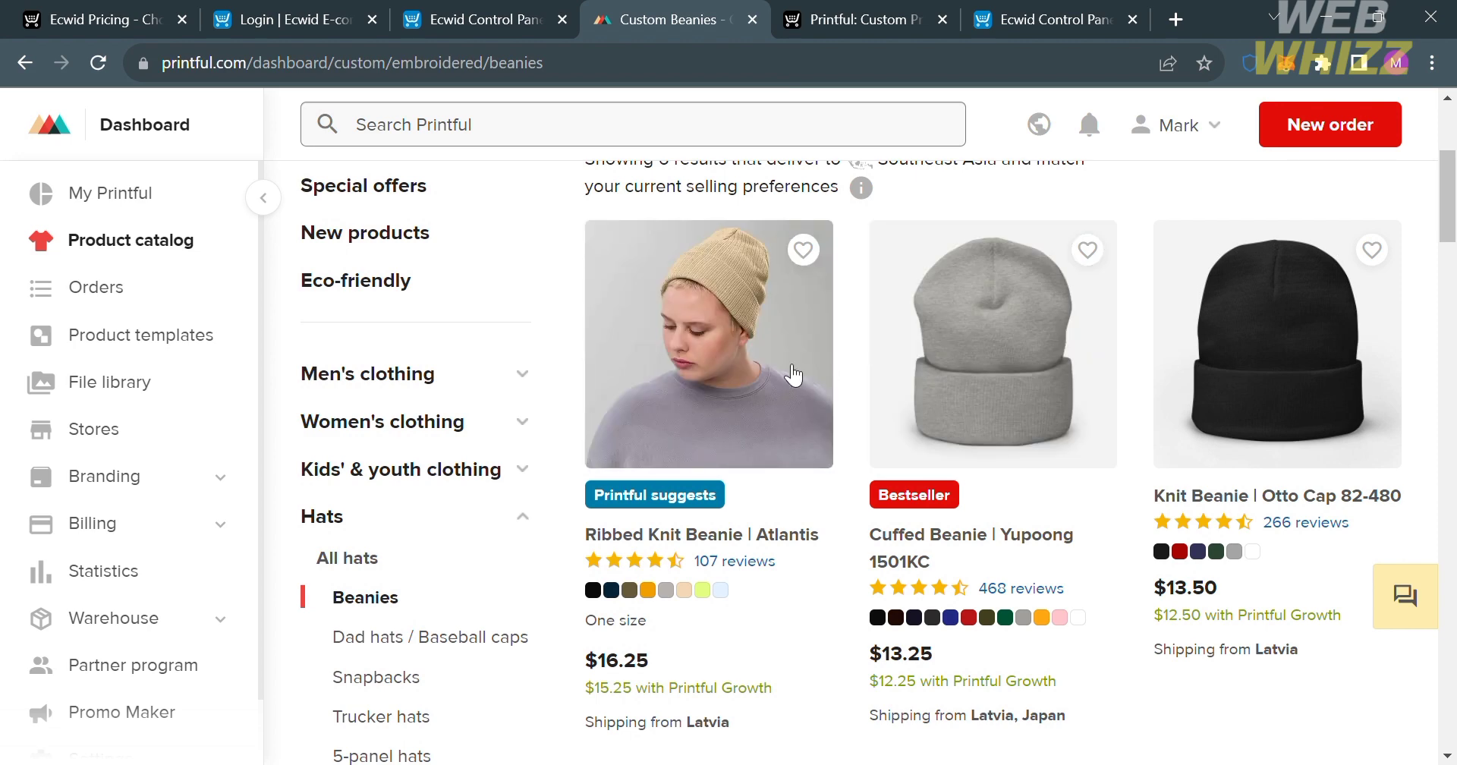
left_click(780, 365)
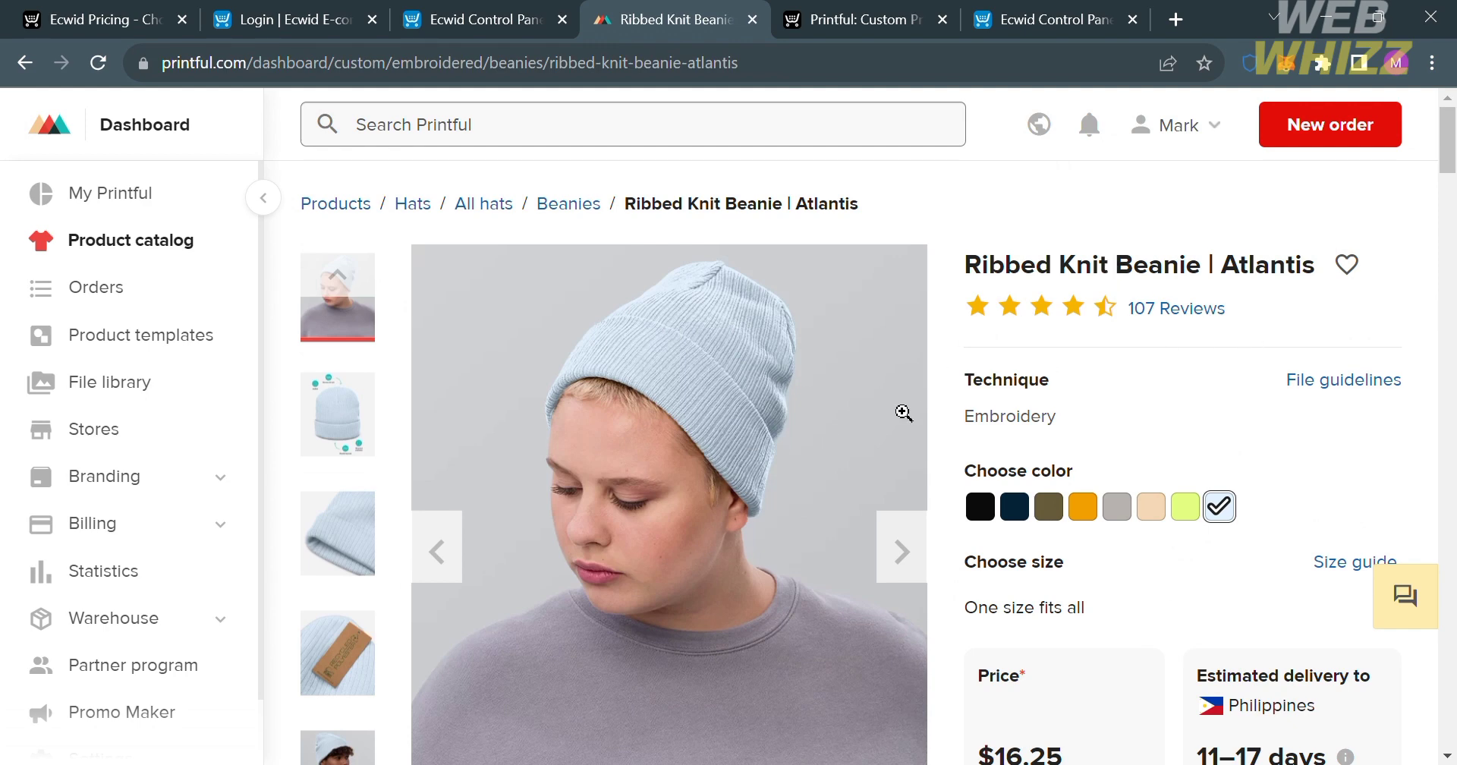
Review the beanie's colors, price and delivery details, and start creating a product template for it.
scroll(918, 471, "down", 7)
scroll(917, 471, "up", 4)
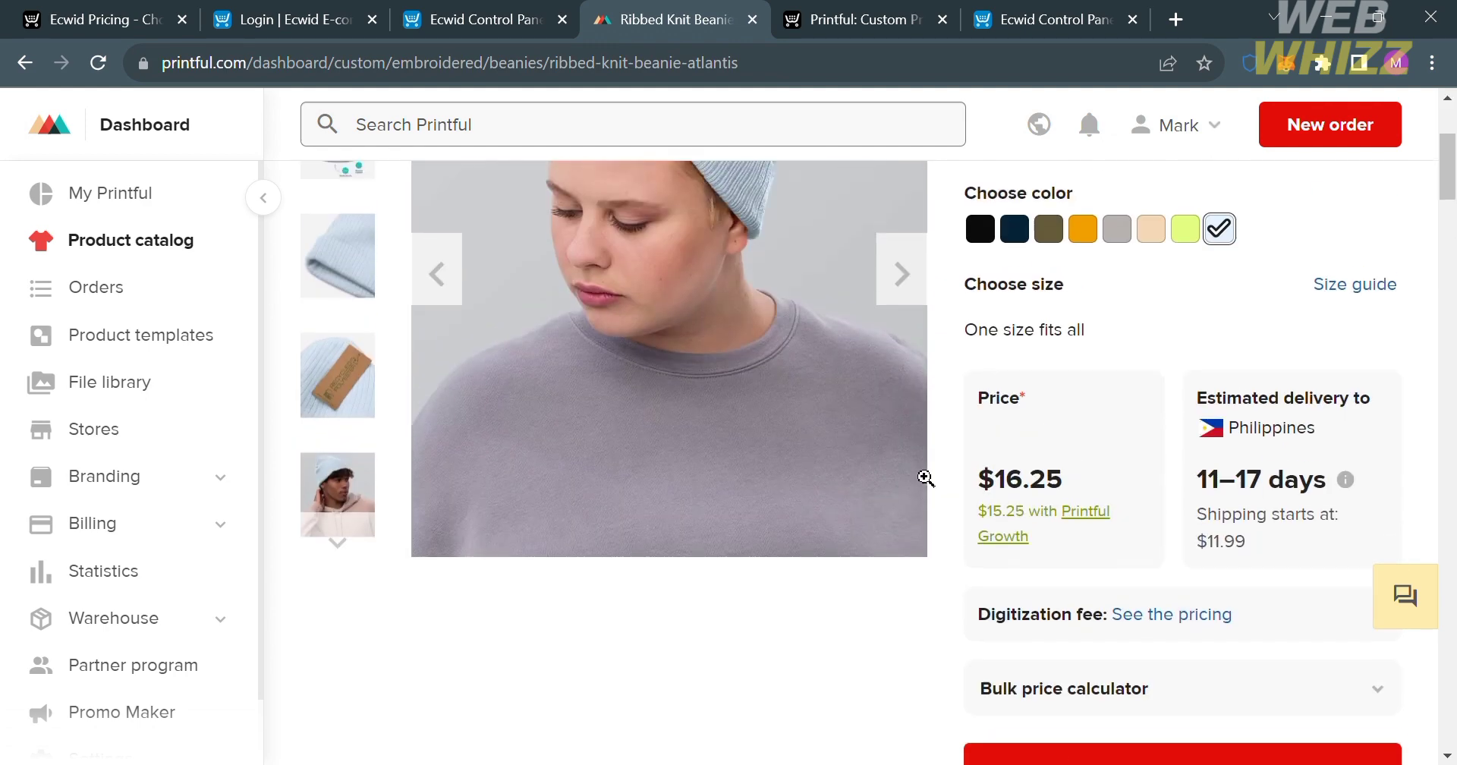
scroll(925, 478, "up", 2)
scroll(926, 480, "down", 5)
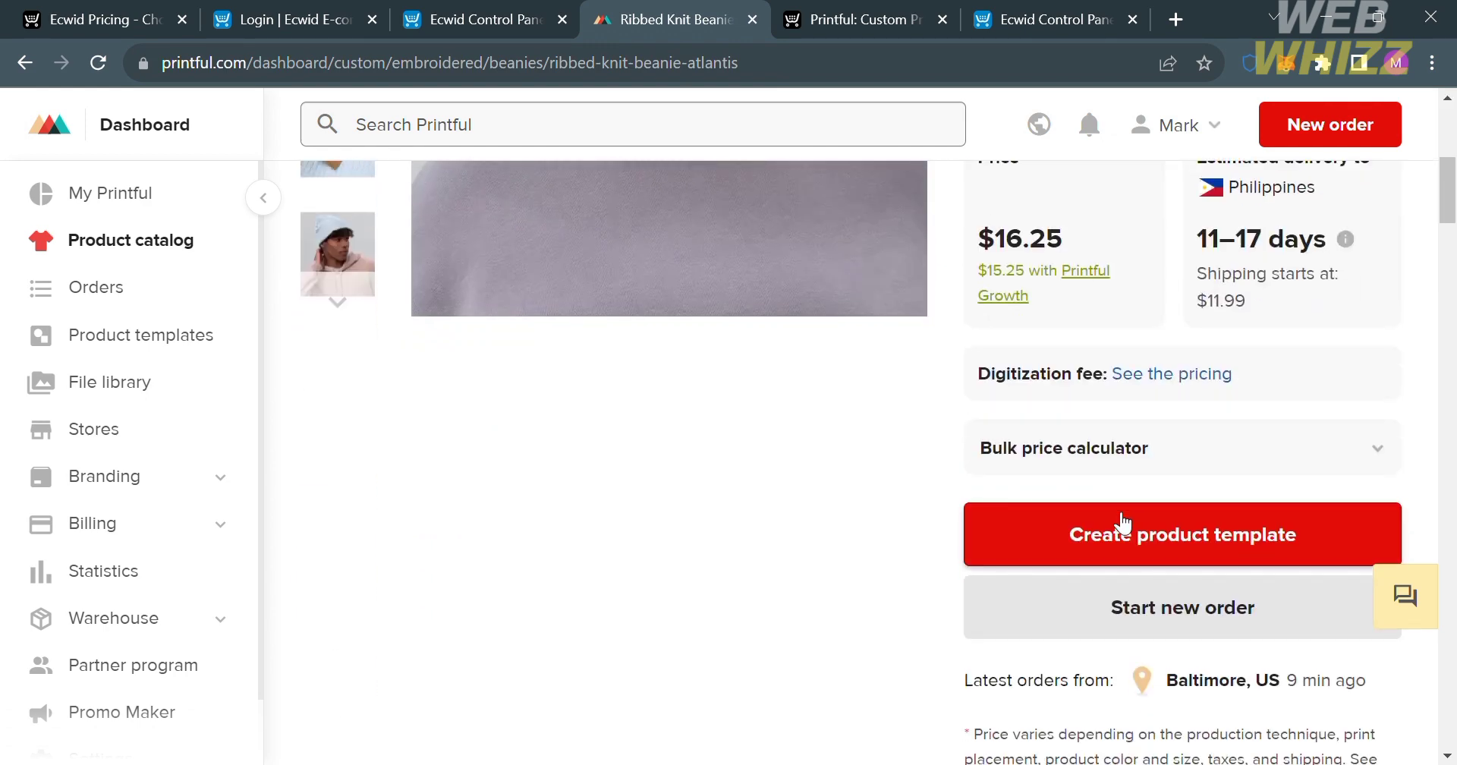
left_click(1154, 535)
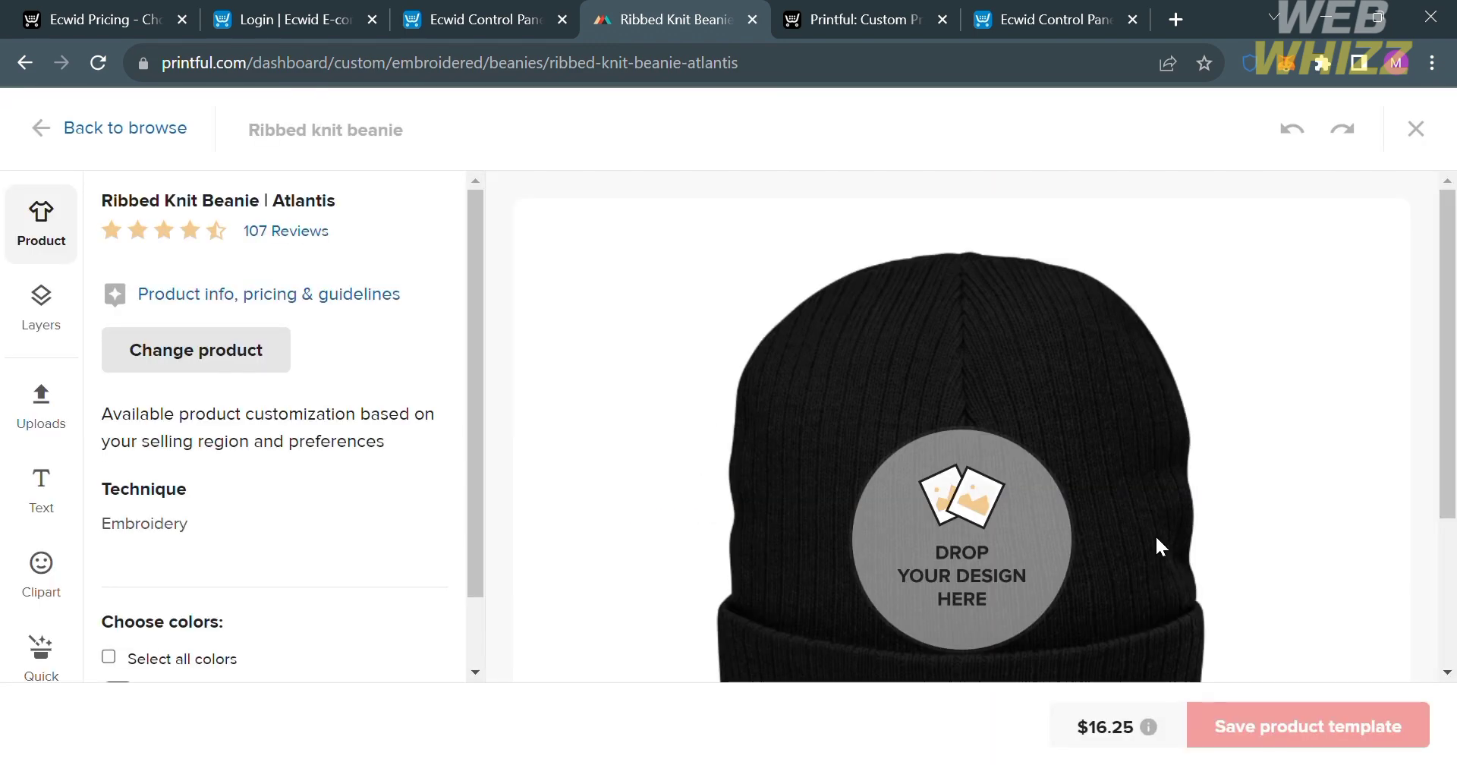
Dismiss the title tip and look through the beanie's design layers, embroidery file guidelines and file library without uploading anything.
scroll(721, 456, "down", 2)
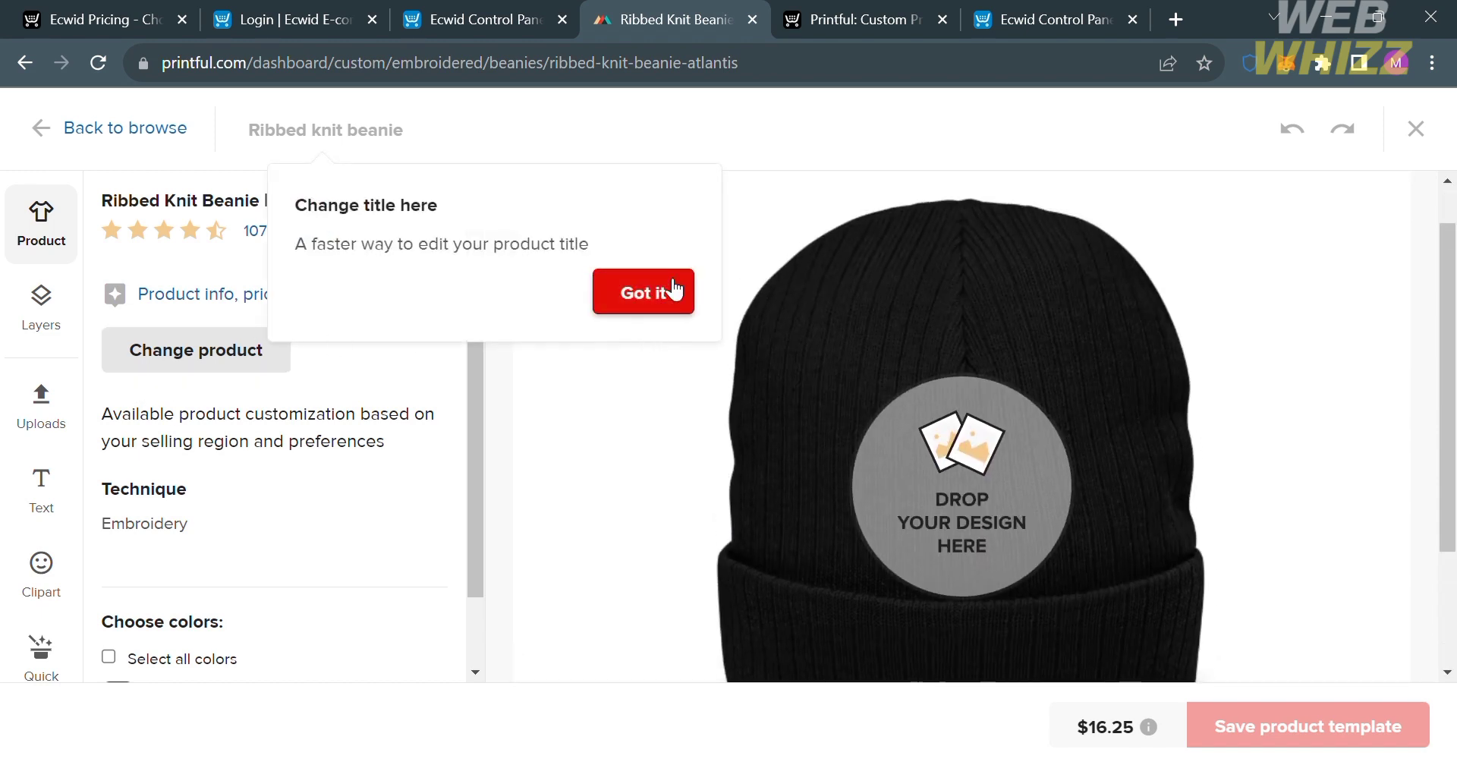
left_click(665, 282)
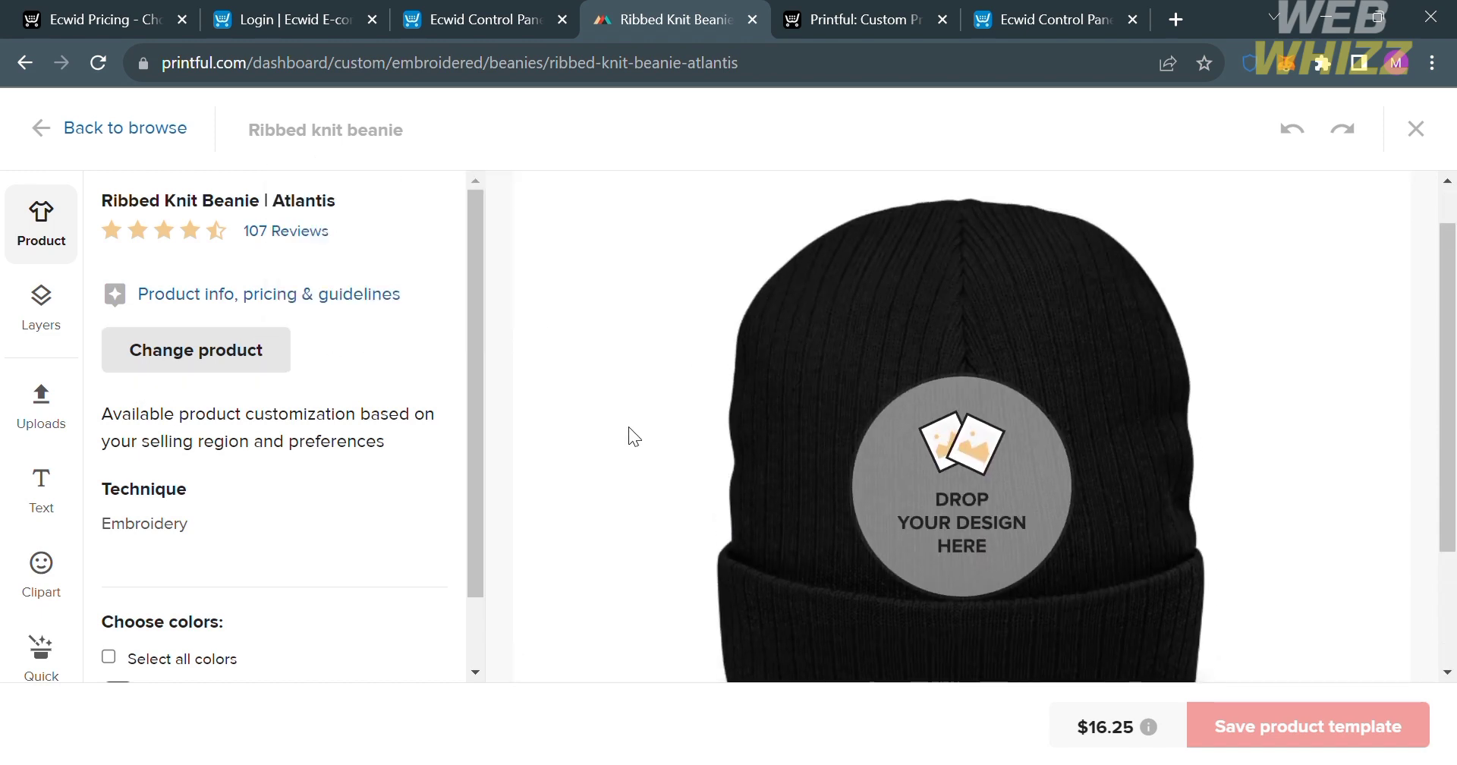
left_click(49, 331)
left_click(46, 410)
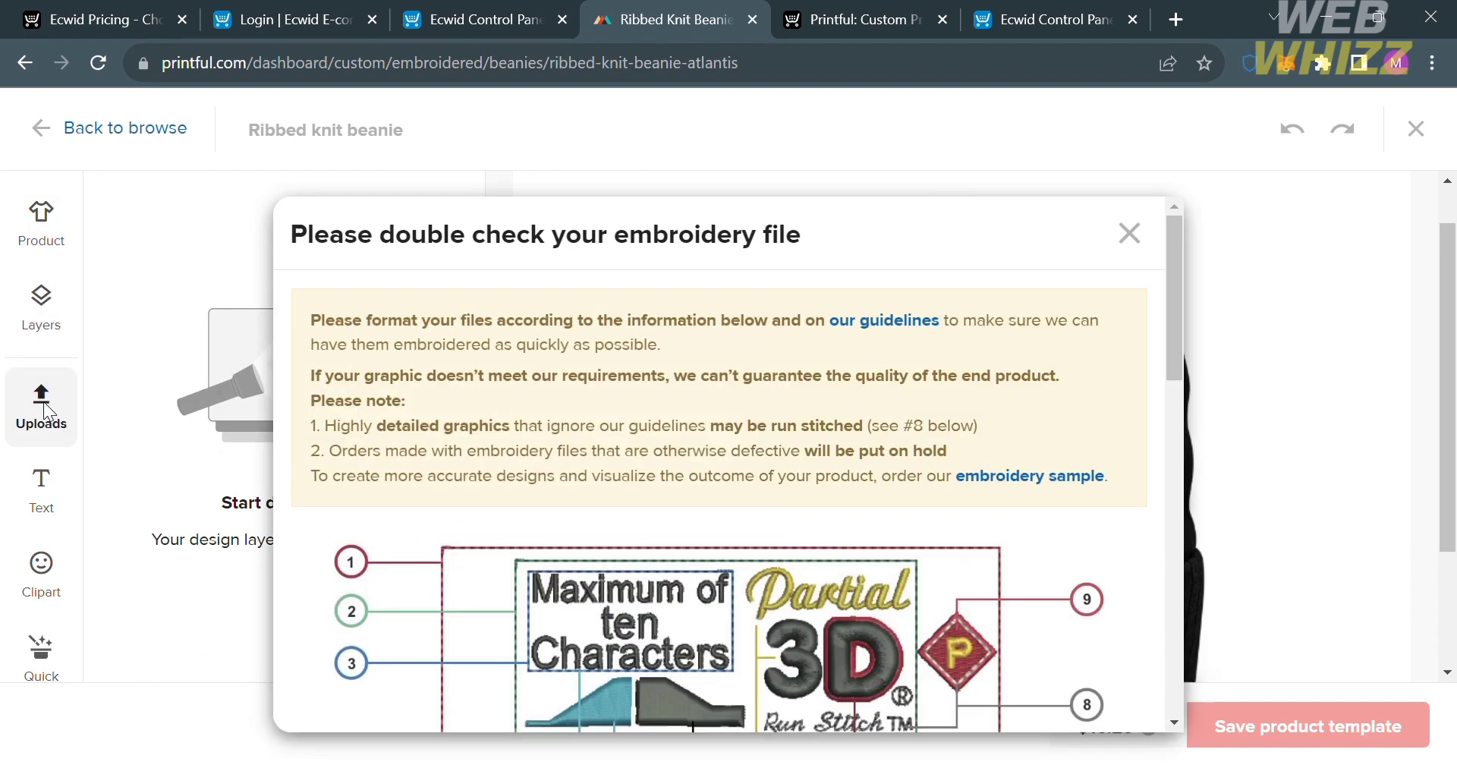
left_click(1130, 233)
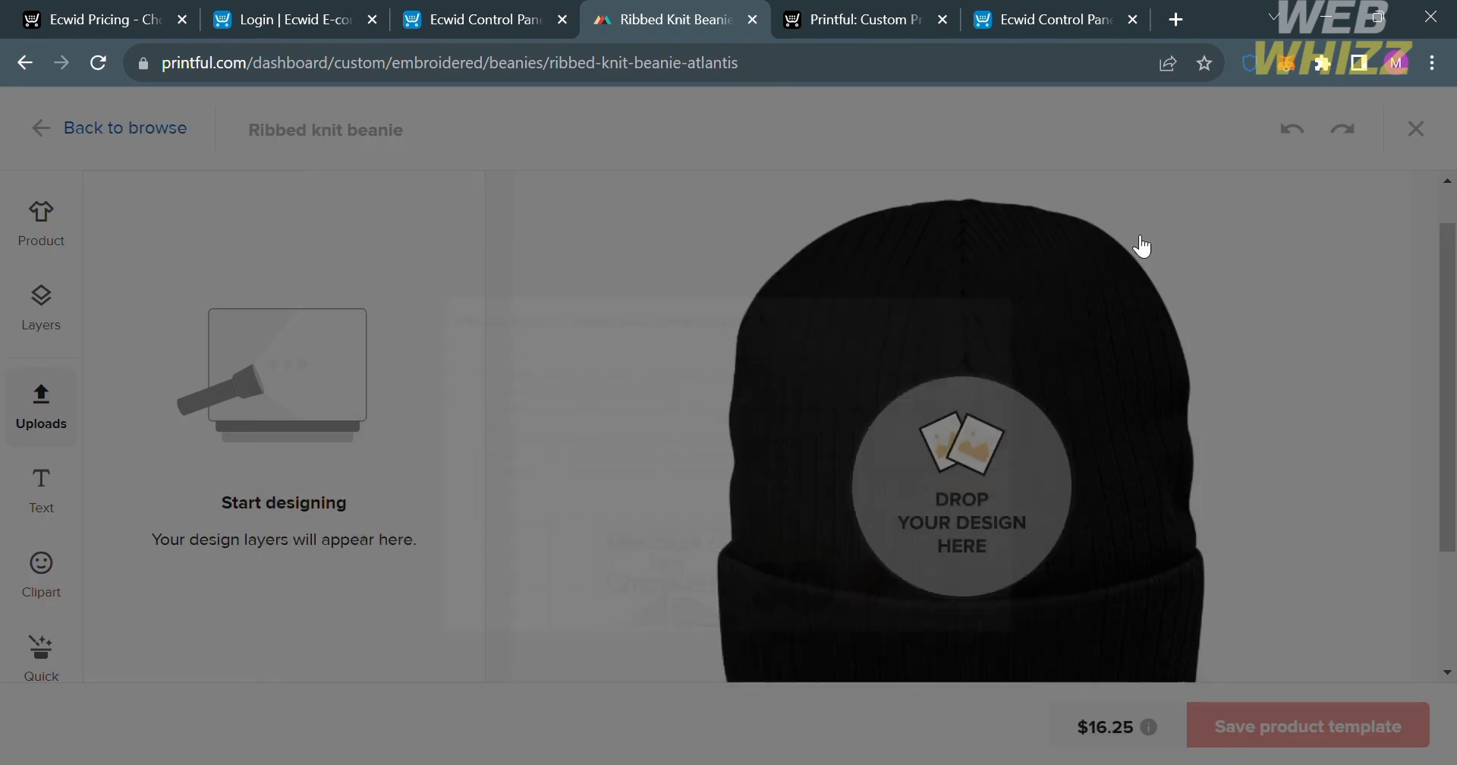
left_click(15, 444)
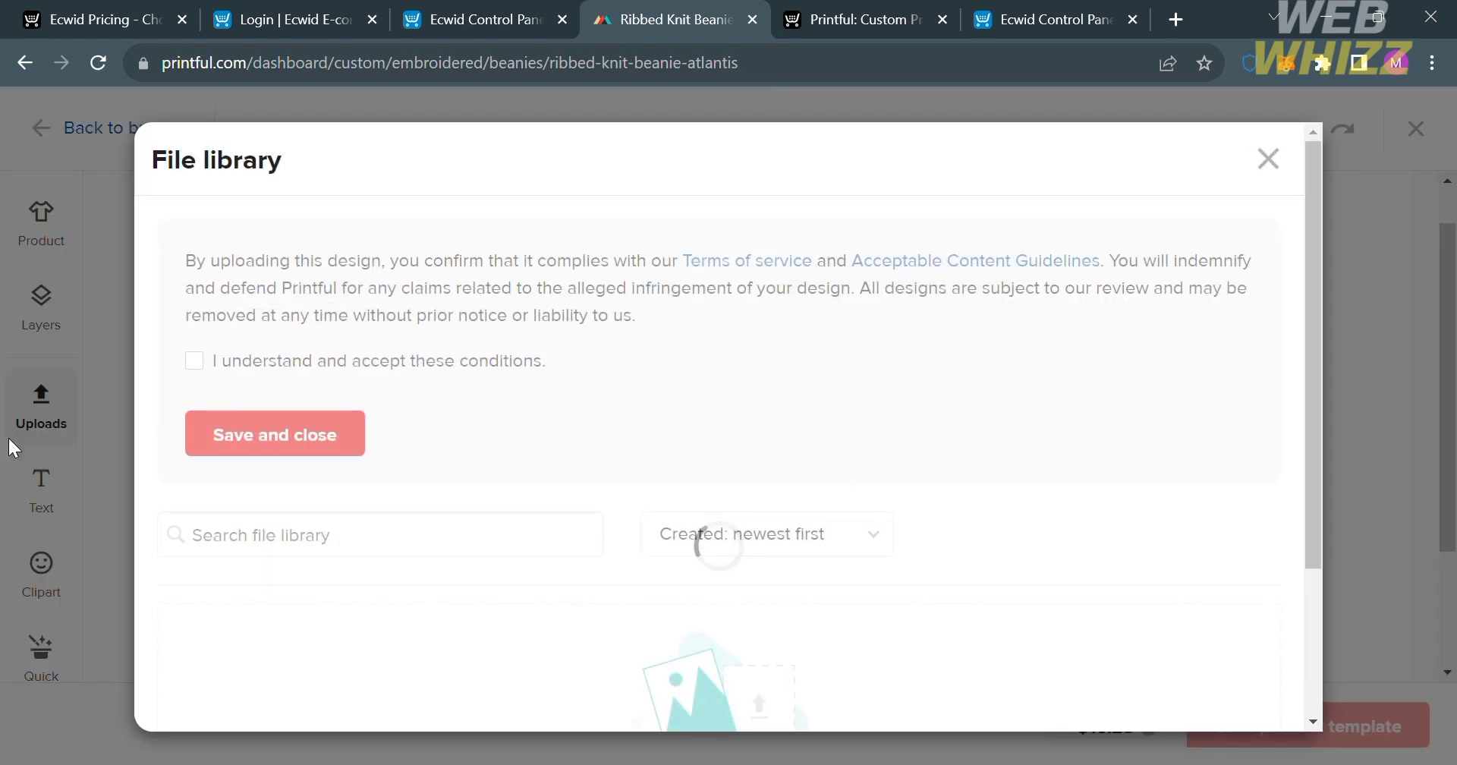
left_click(1285, 167)
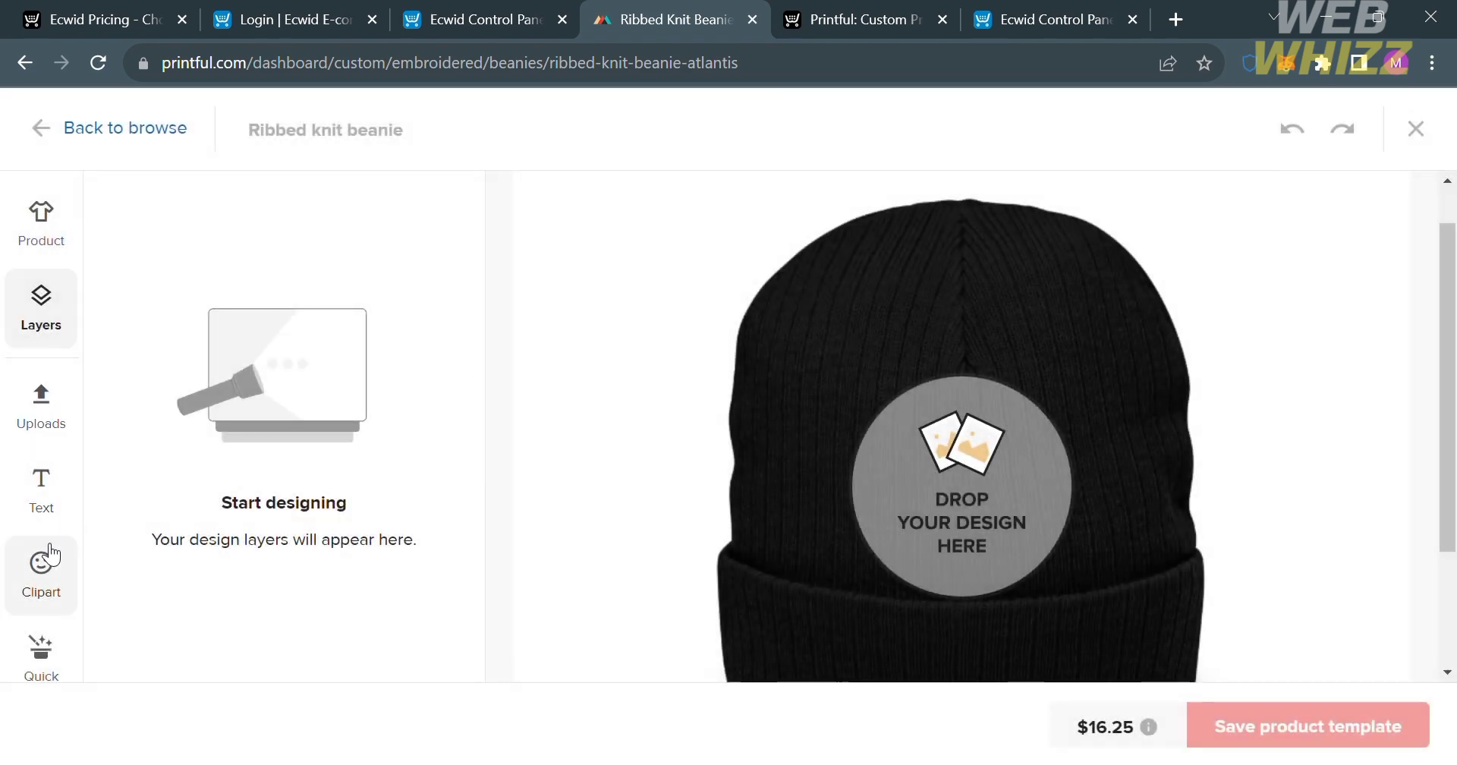
Add the red maple leaf with the open centre from the Canada clipart to the beanie's cuff and nudge it slightly upward.
left_click(36, 568)
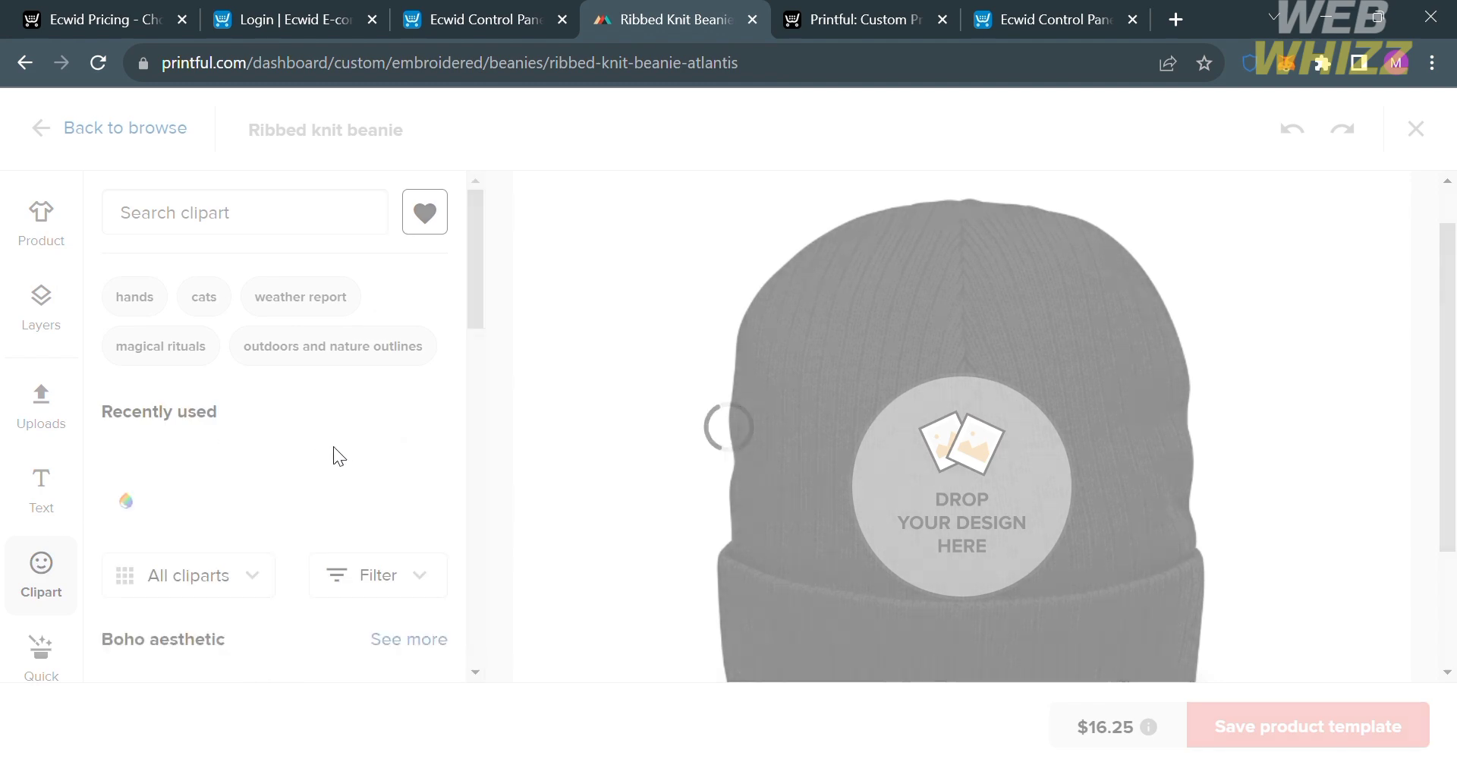
scroll(357, 605, "down", 6)
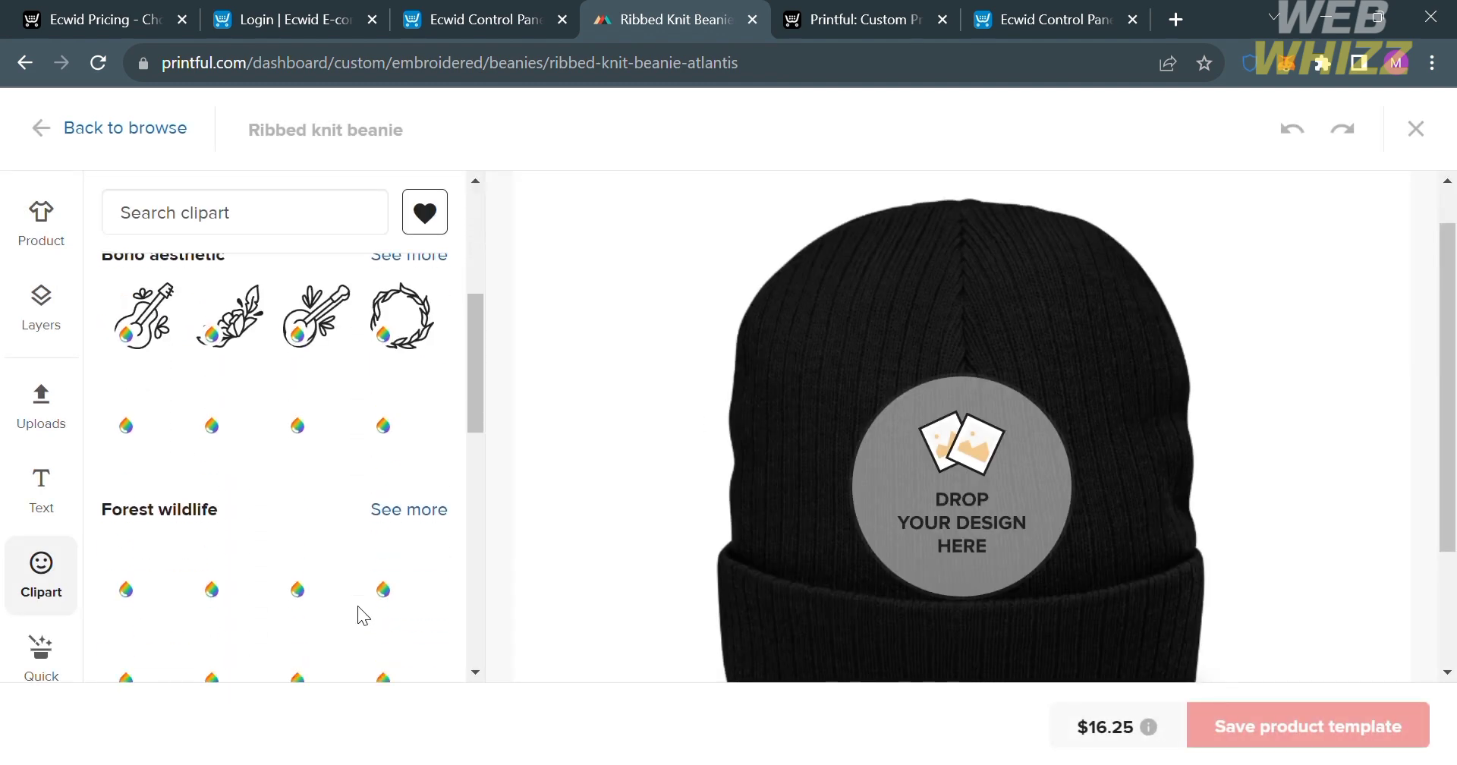
scroll(358, 605, "down", 4)
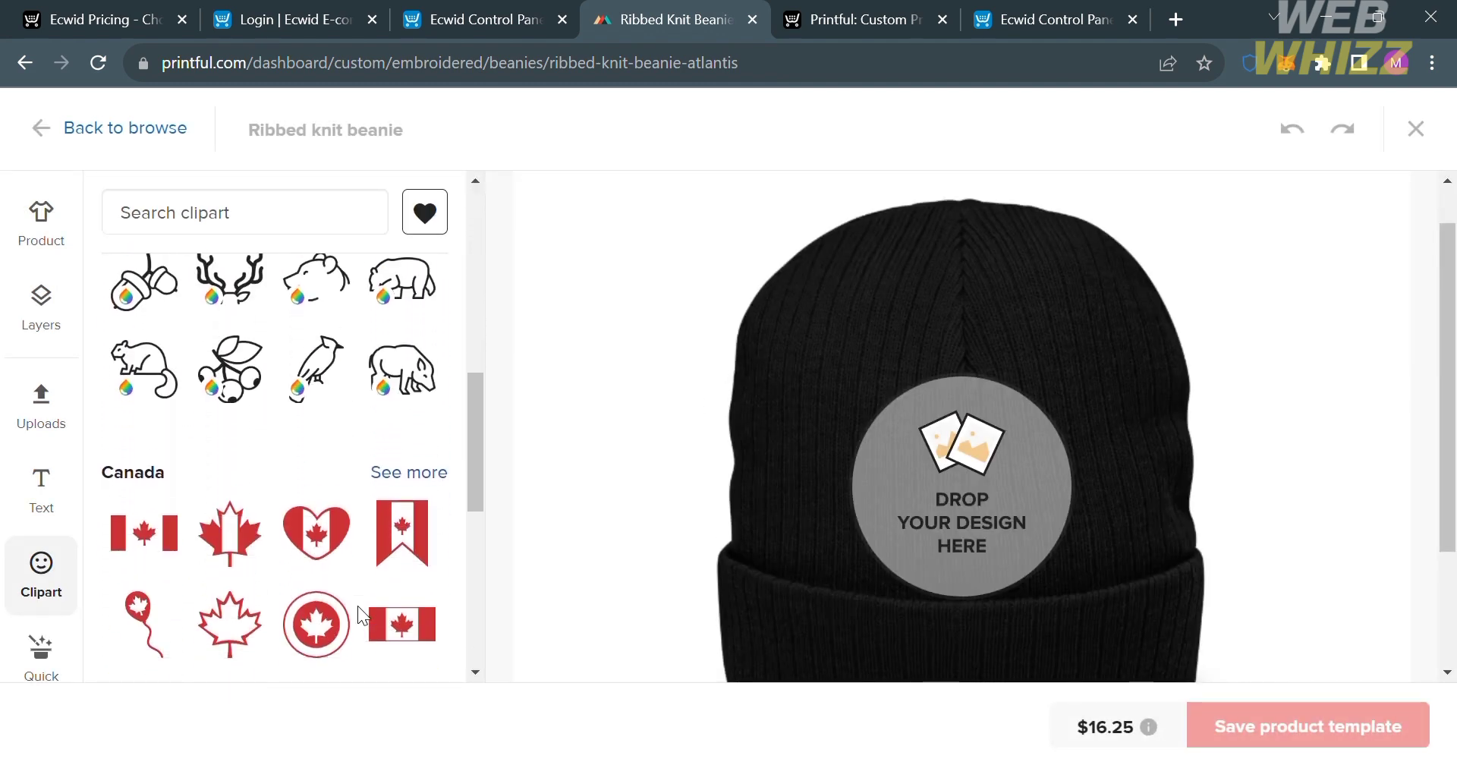
scroll(357, 605, "up", 1)
scroll(358, 606, "down", 5)
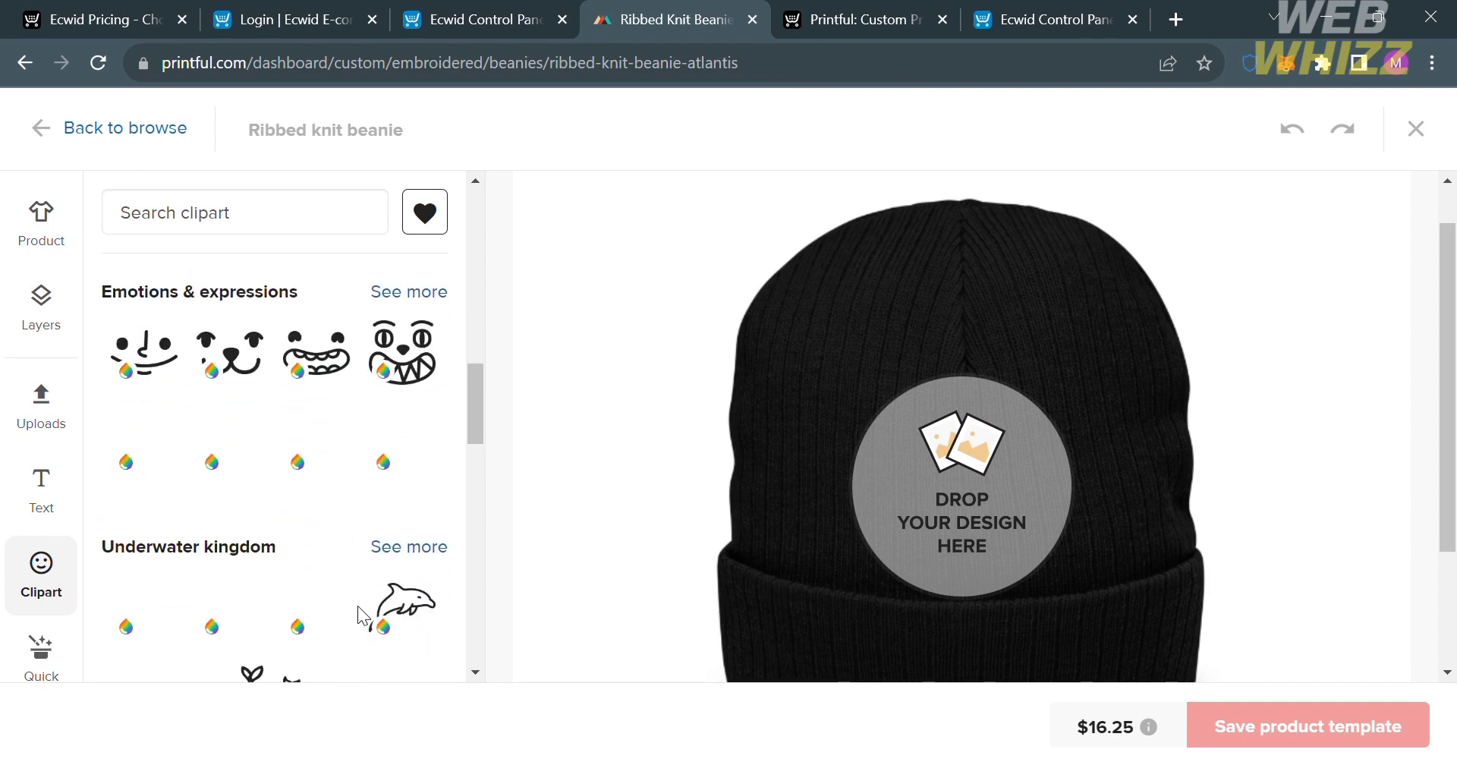
scroll(357, 606, "down", 5)
scroll(357, 606, "up", 8)
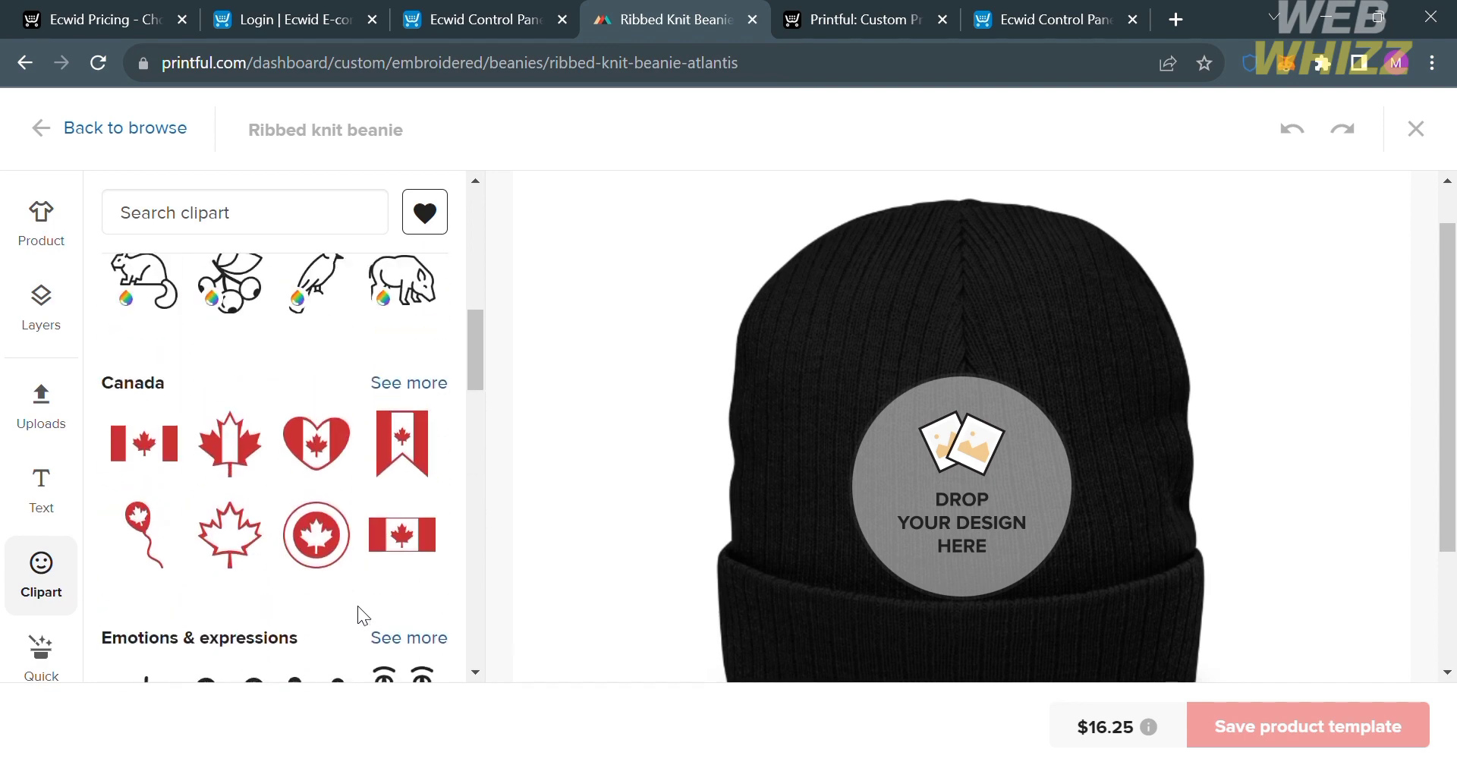
left_click(237, 472)
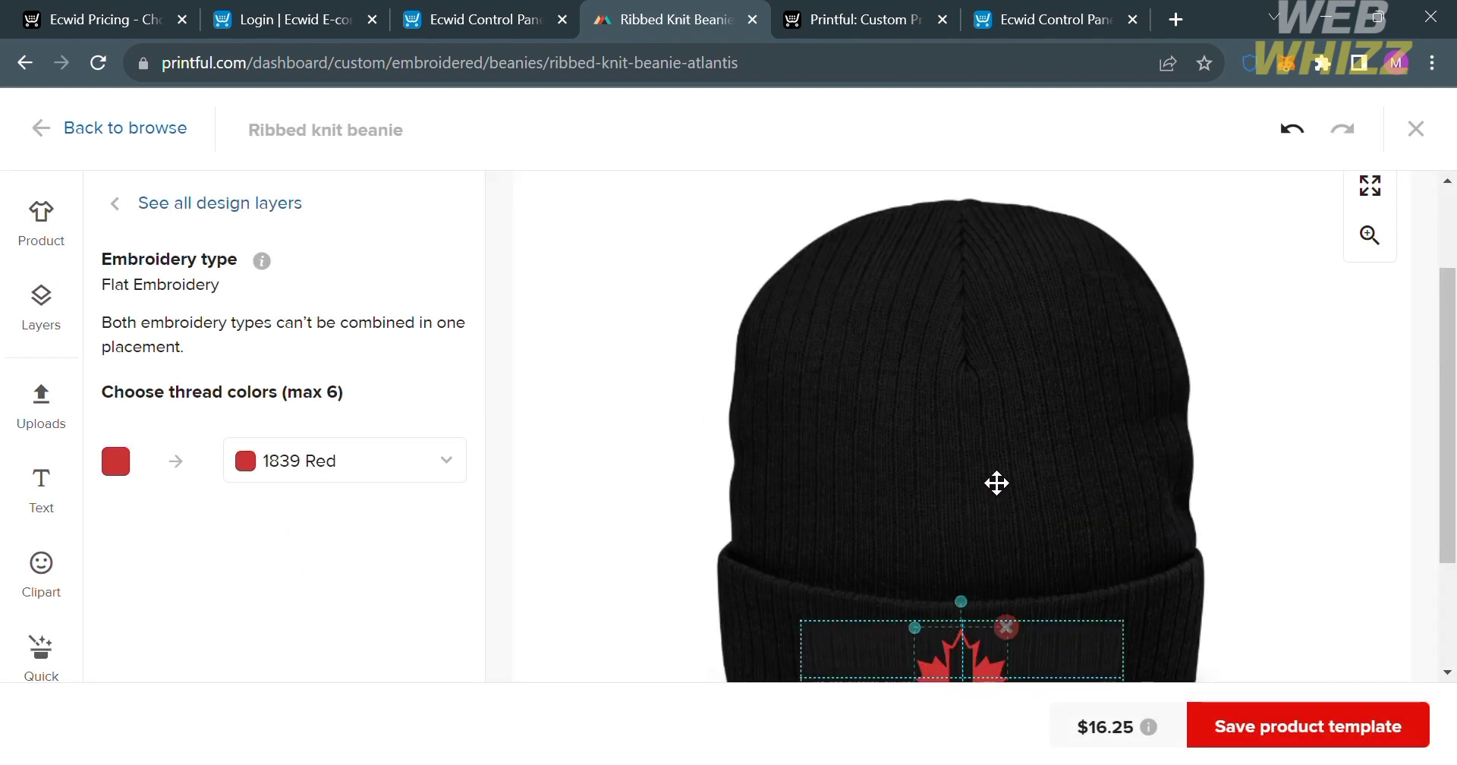
mouse_move(995, 663)
left_mouse_down()
mouse_move(1054, 631)
mouse_move(995, 657)
left_mouse_up()
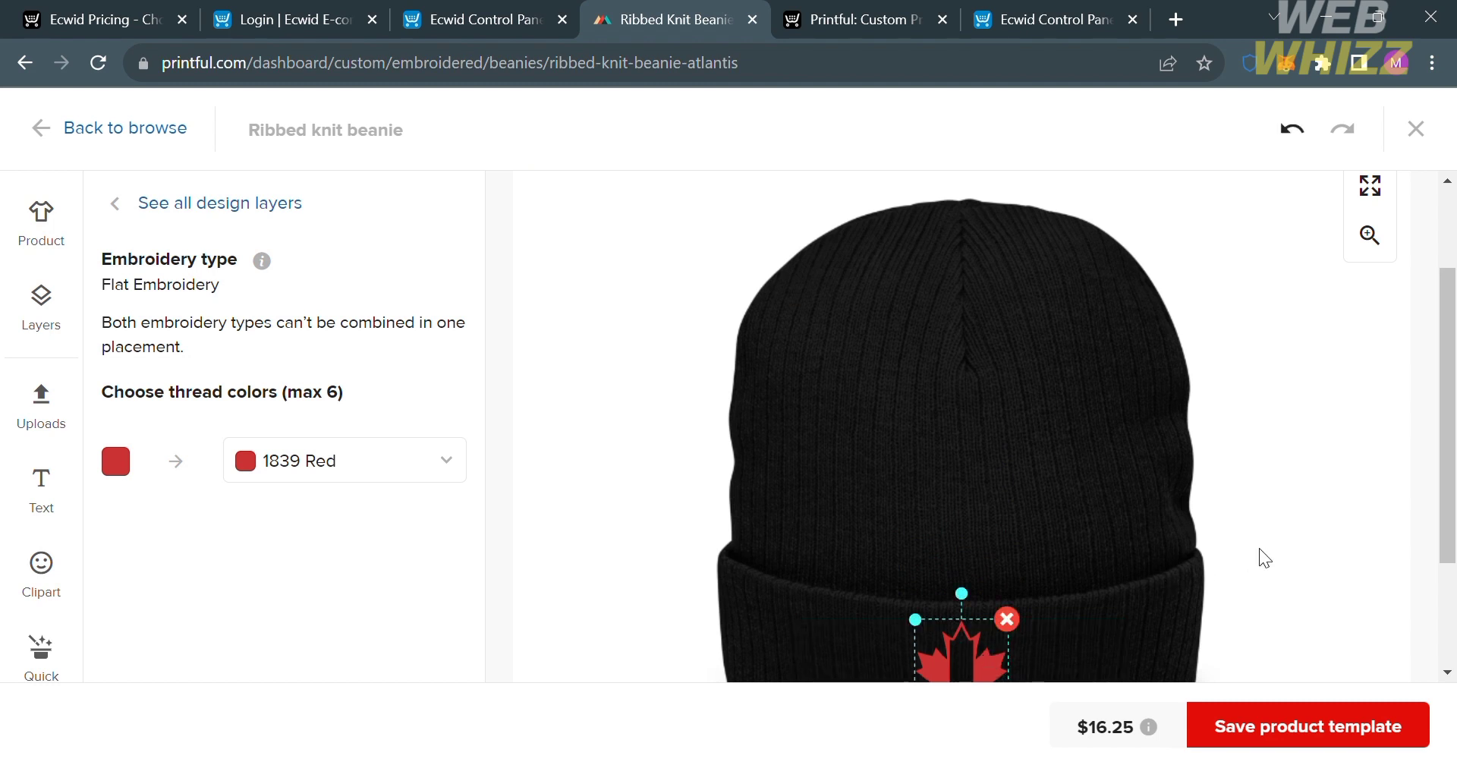
Check the maple leaf's placement on the cuff, then save the product template and dismiss the sharing tip.
scroll(1265, 558, "down", 1)
scroll(1281, 531, "down", 1)
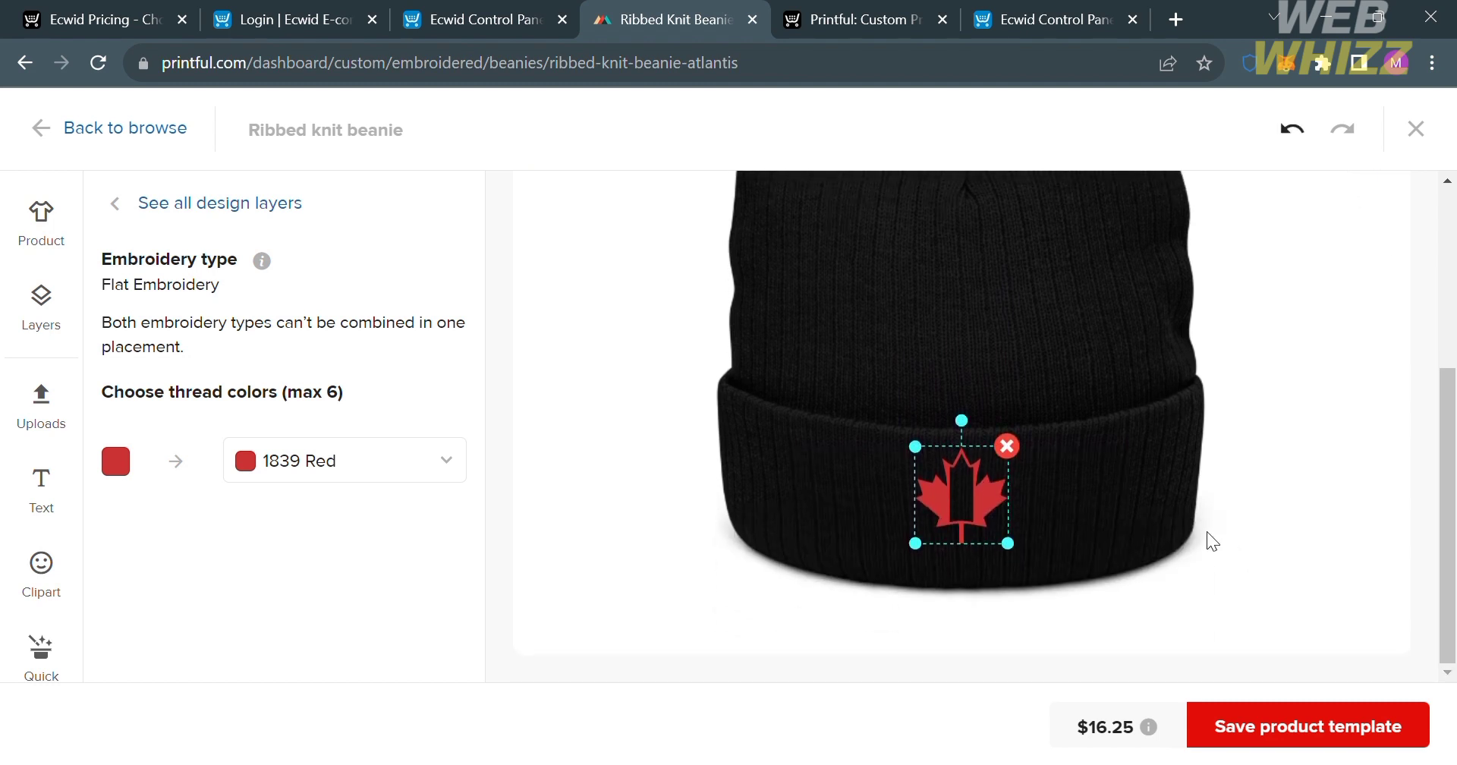
left_click(1131, 579)
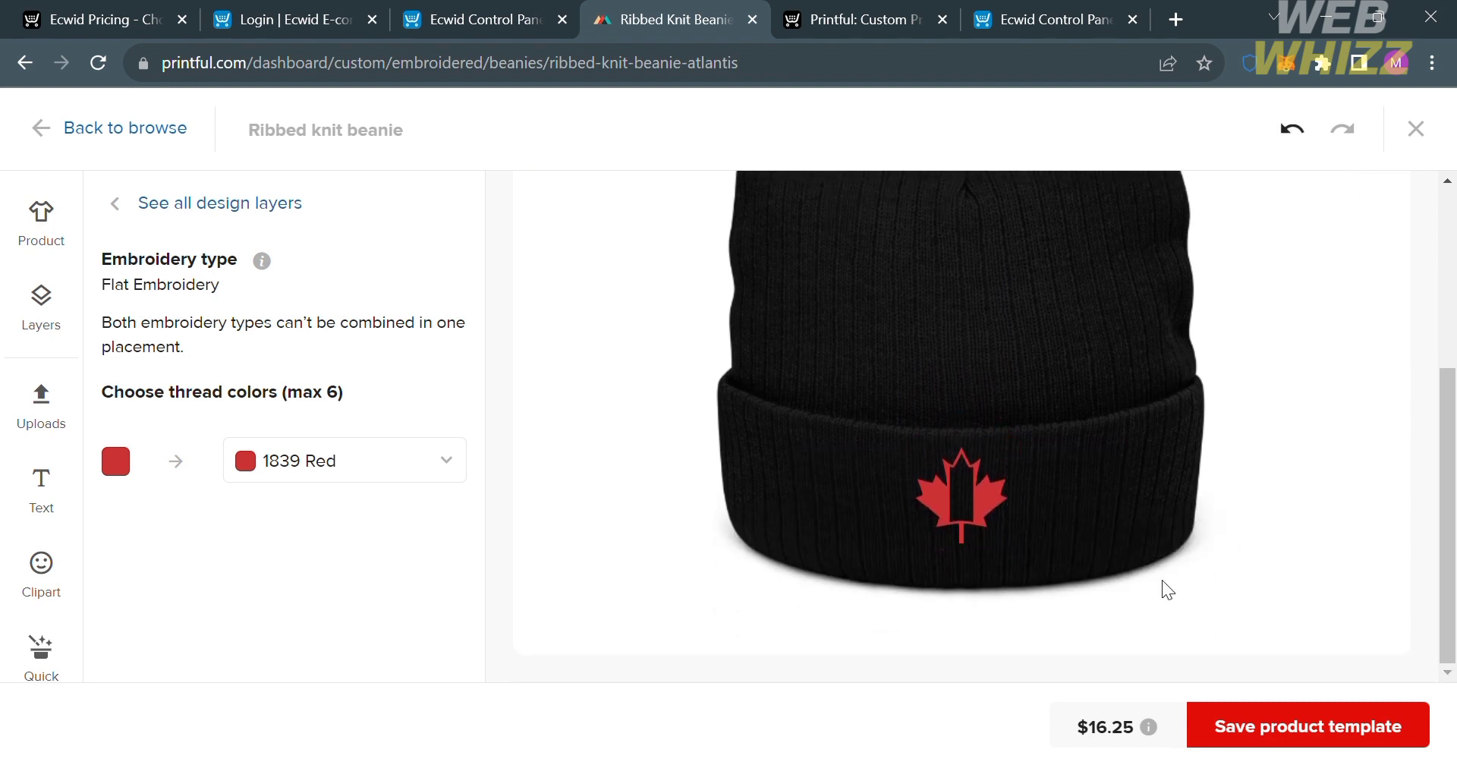
left_click(1390, 725)
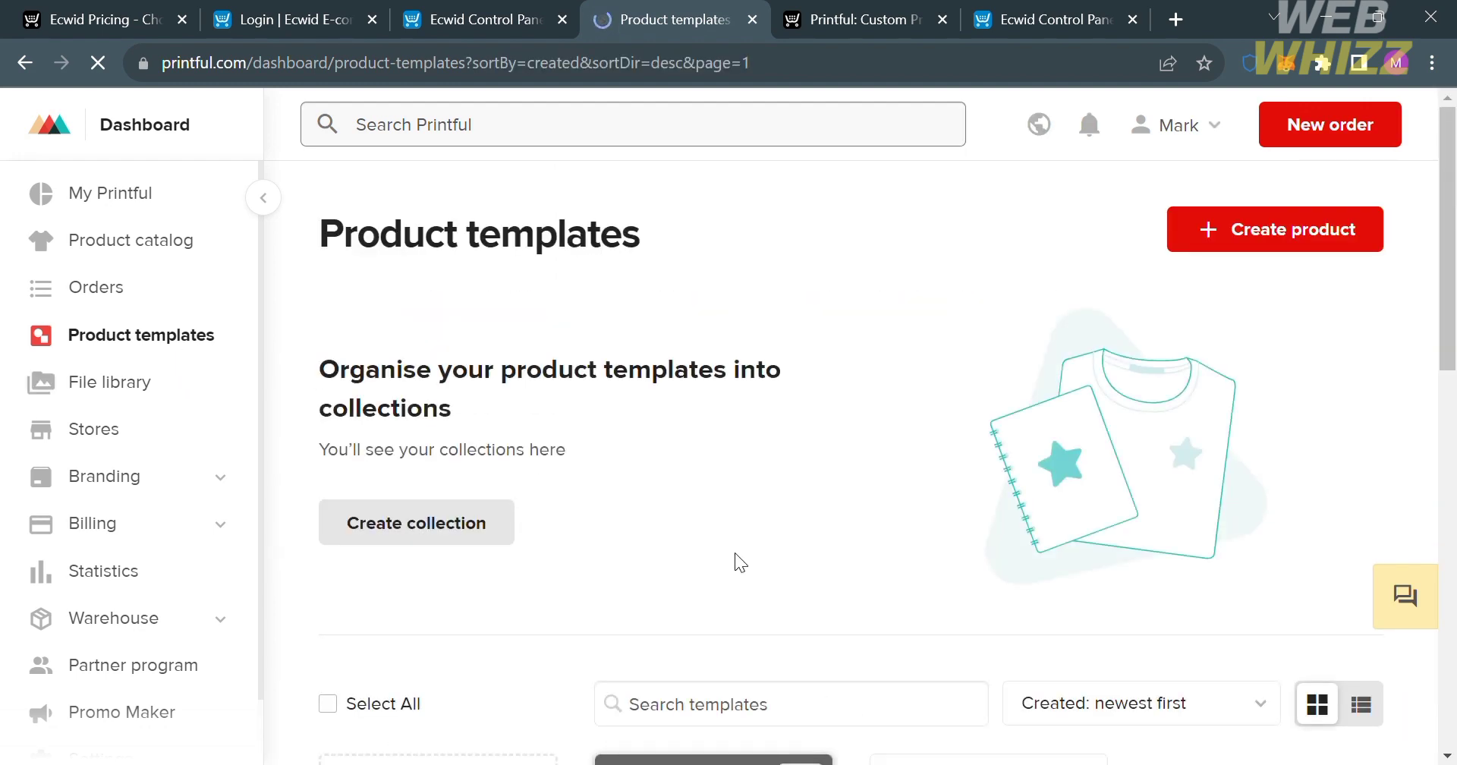
scroll(734, 552, "down", 5)
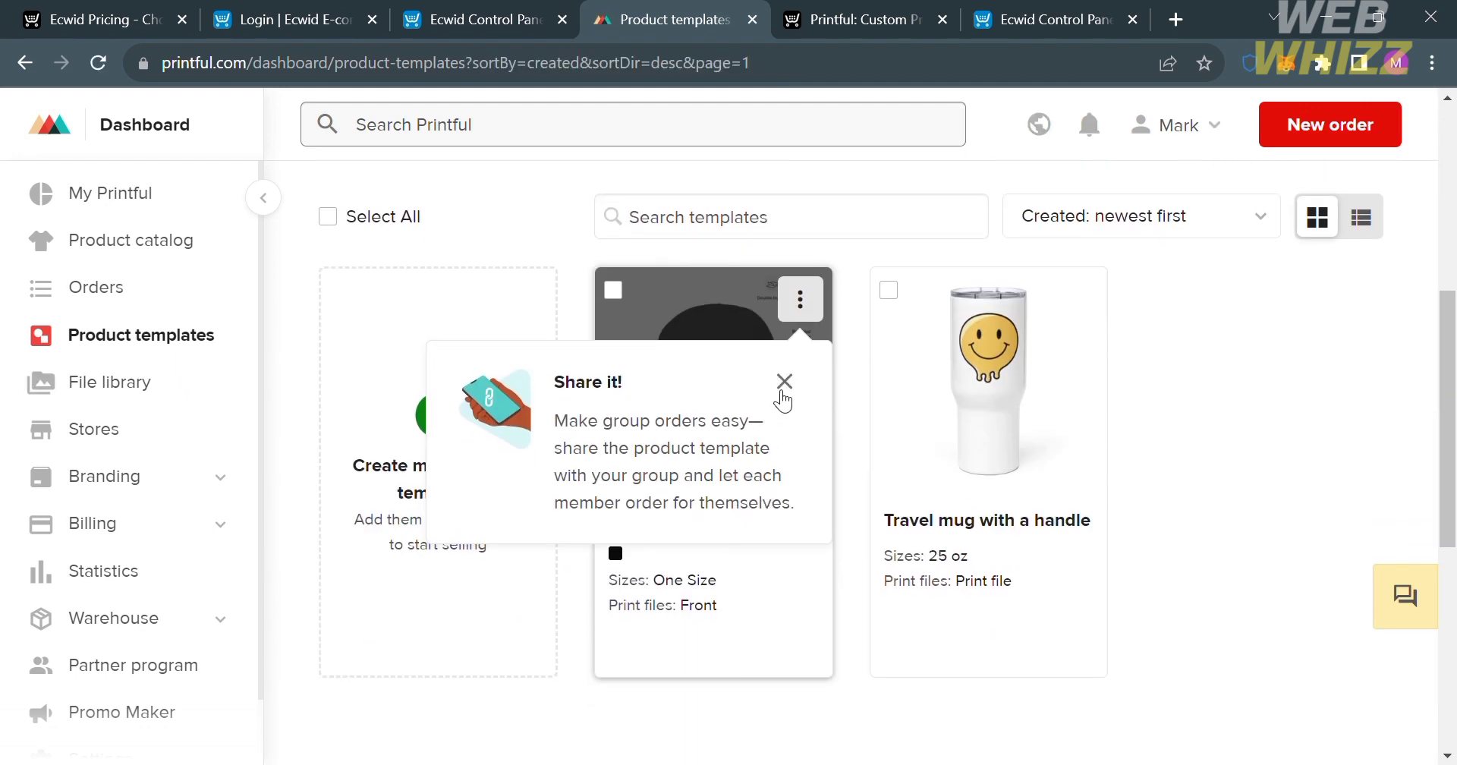
left_click(784, 381)
Add the Ribbed knit beanie template to the VXV Ecwid store, keep black as its color, and proceed to the mockups.
mouse_move(758, 513)
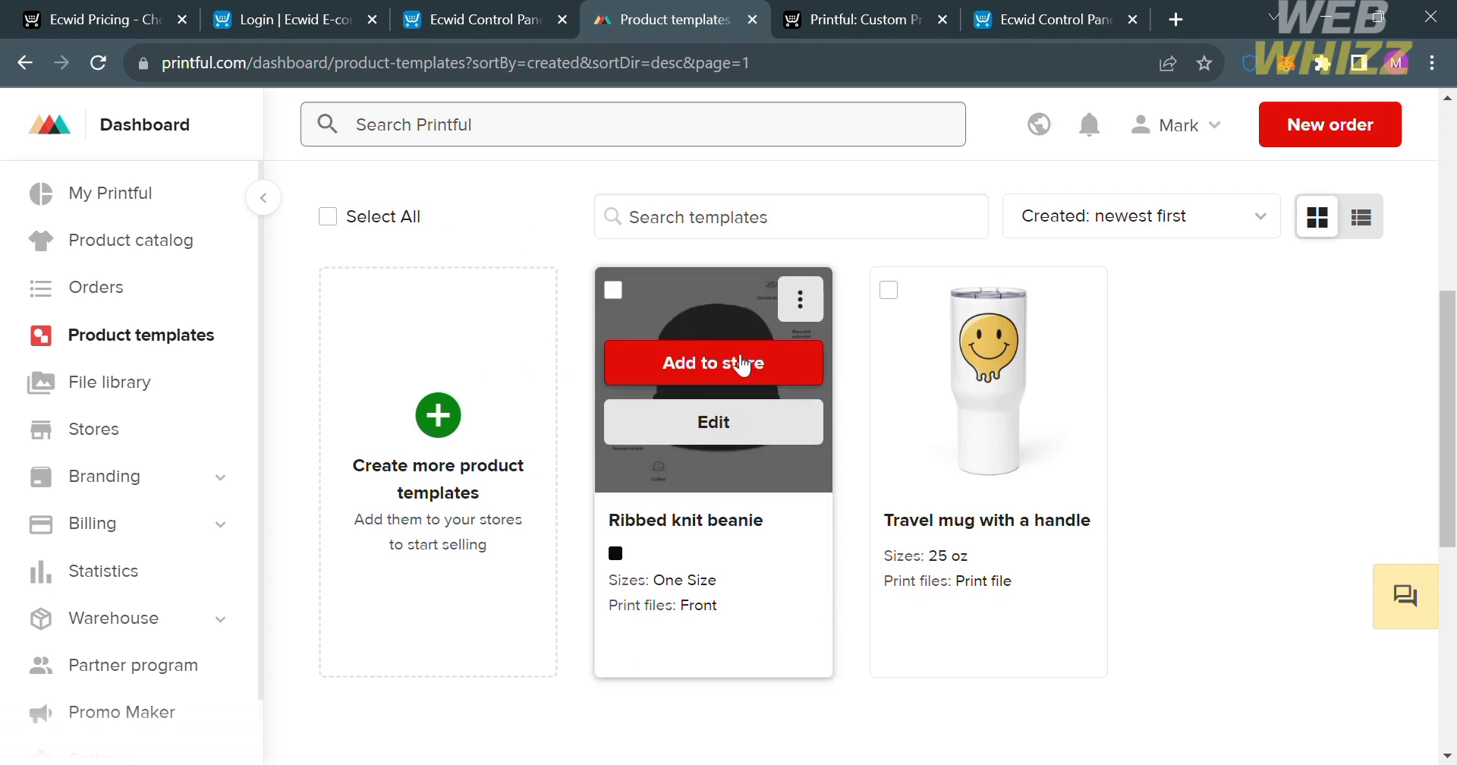
left_click(742, 364)
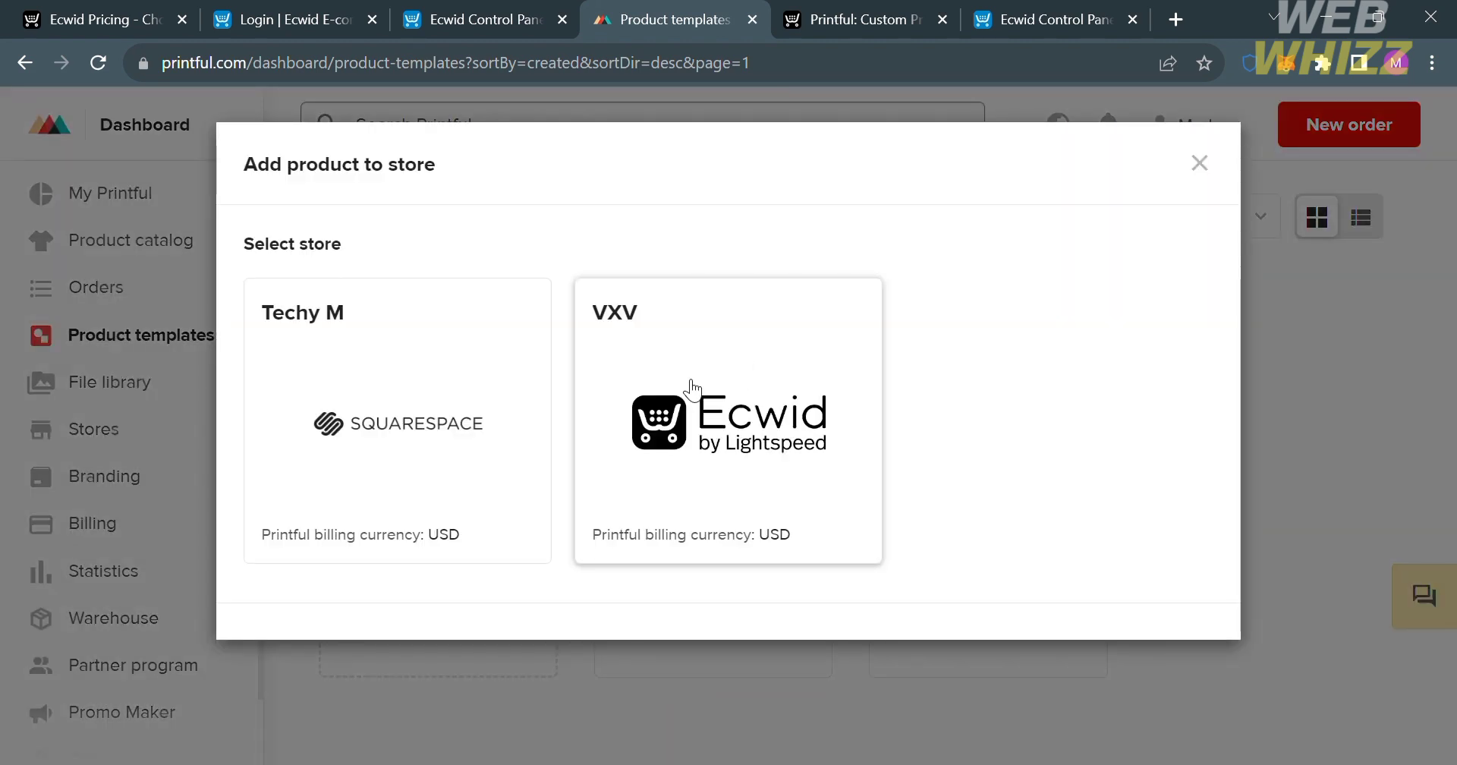
left_click(691, 389)
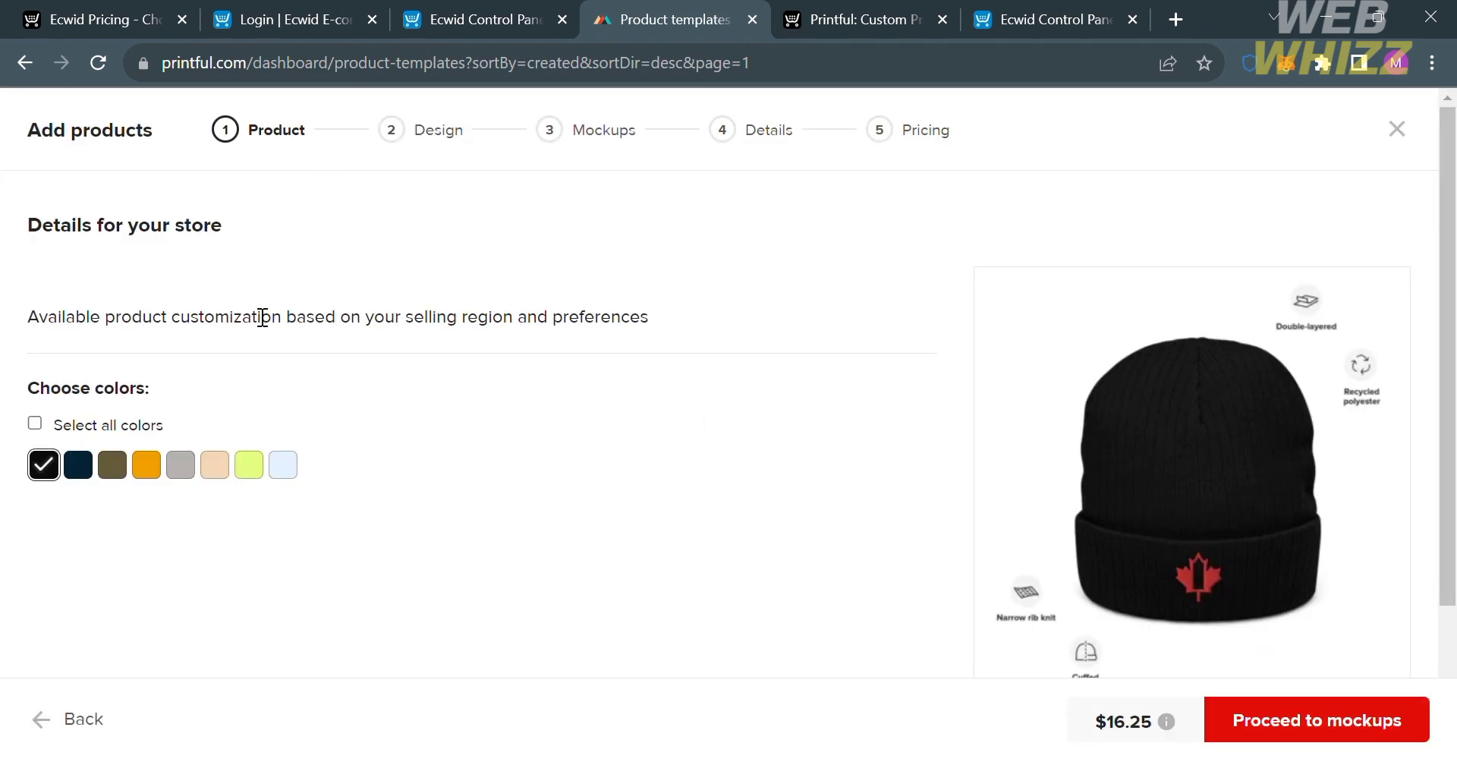
scroll(260, 315, "down", 3)
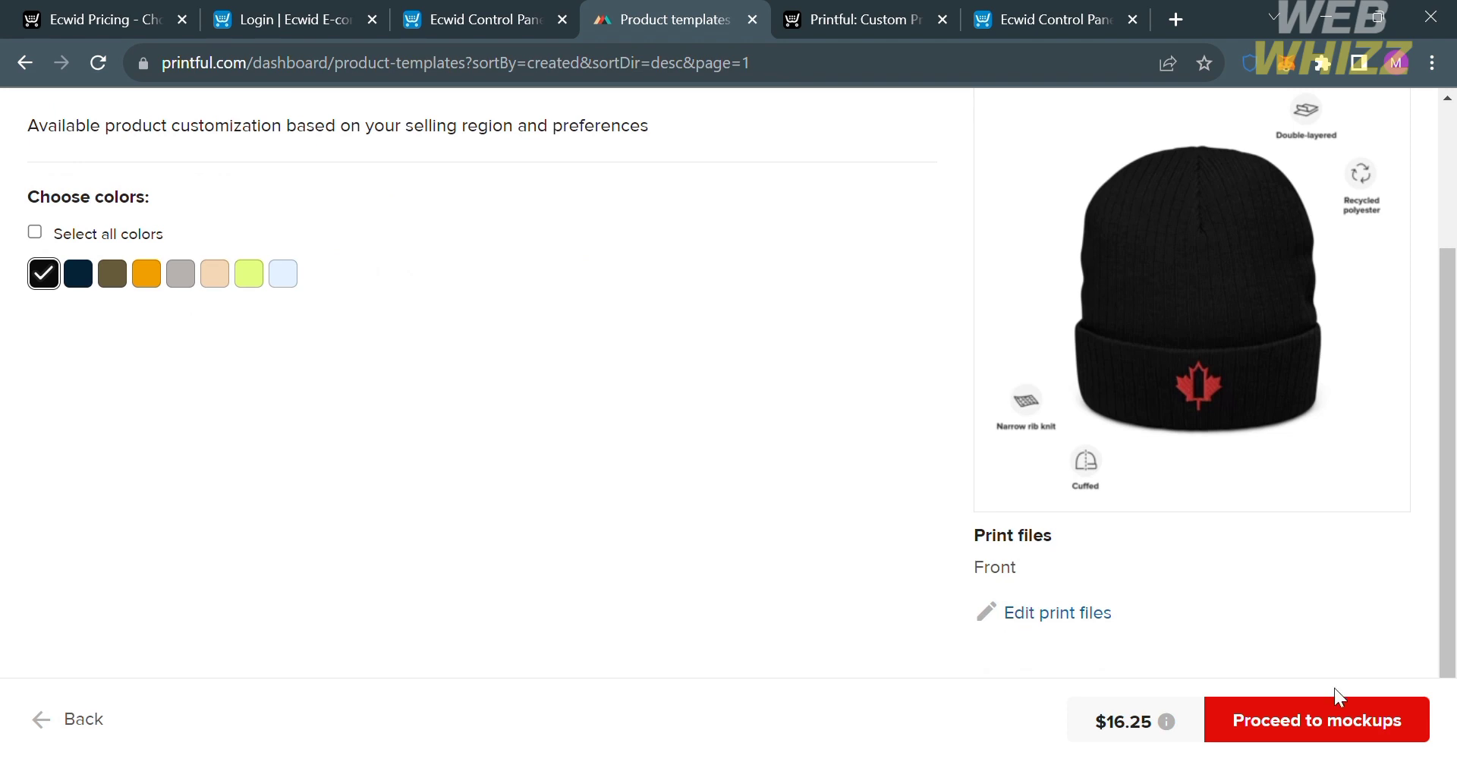
left_click(1339, 713)
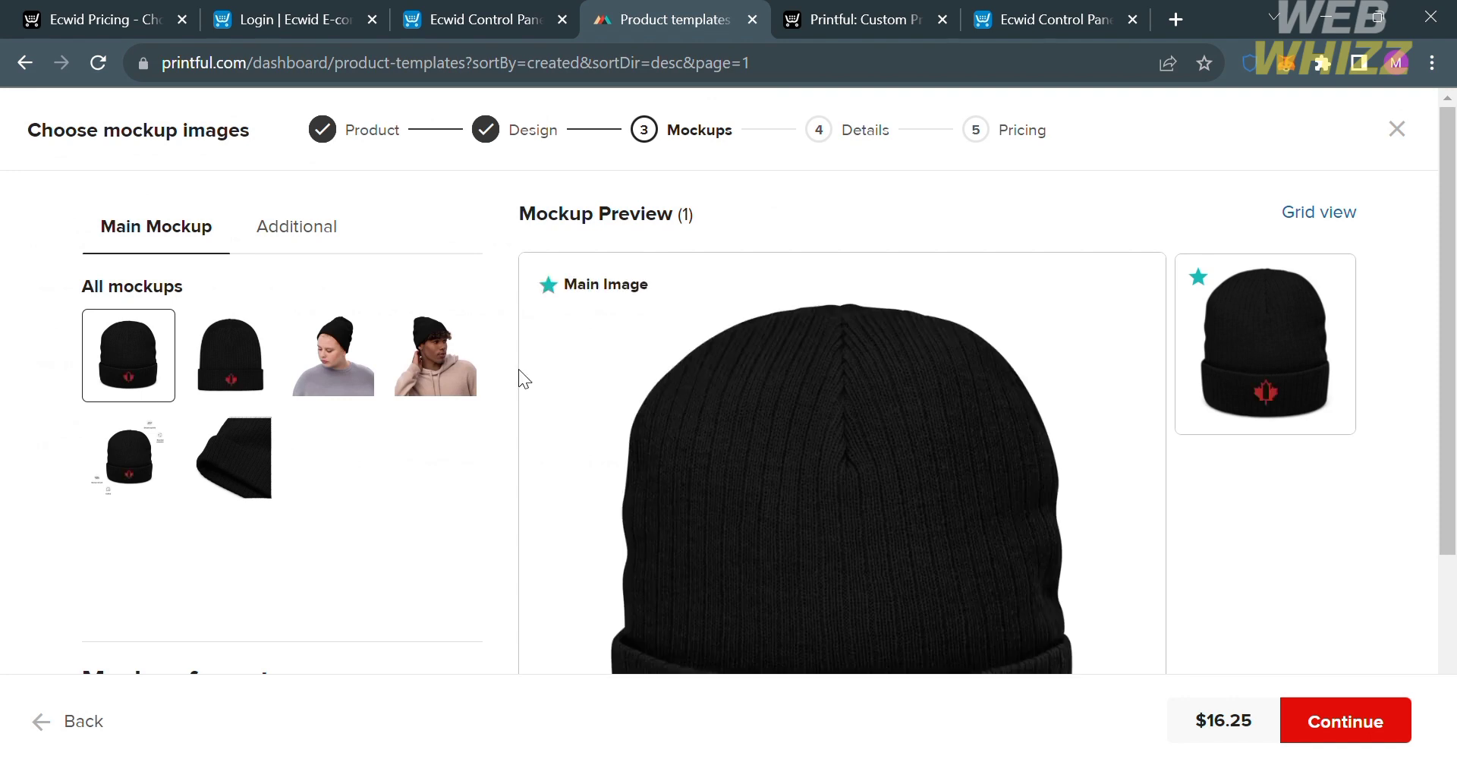
Choose the flat front view of the beanie as the main mockup, keep the JPG format, and continue to the details.
left_click(312, 357)
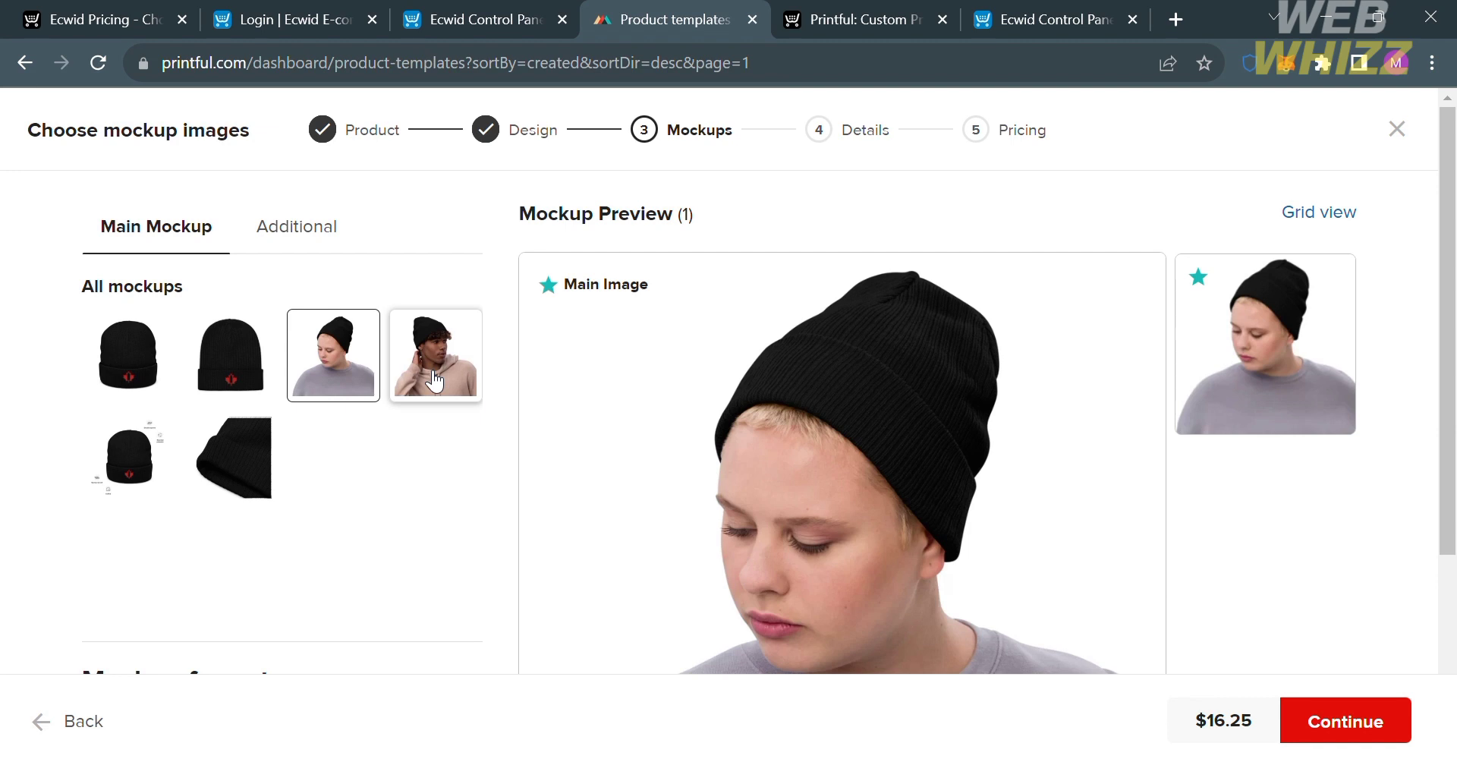
left_click(226, 387)
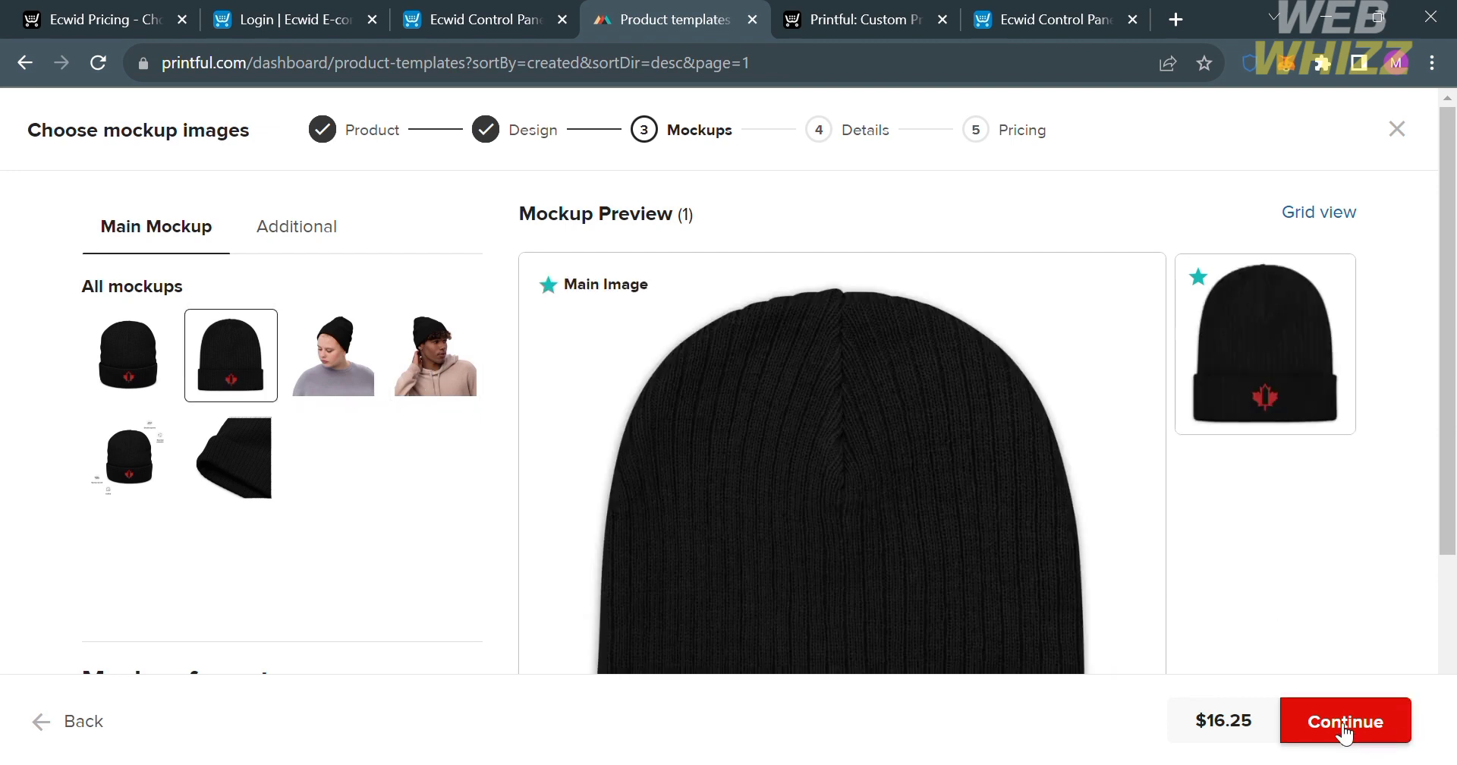
scroll(996, 513, "down", 4)
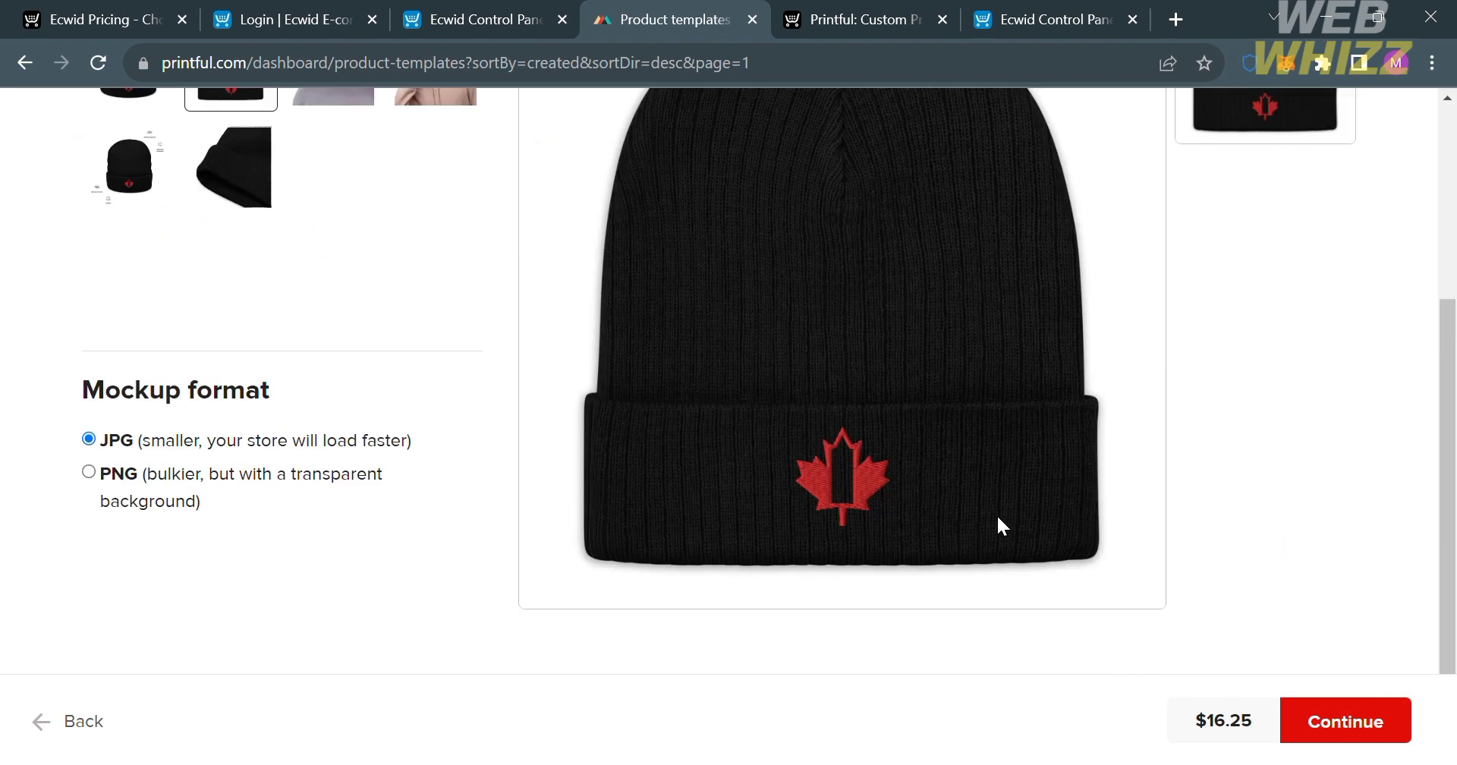
left_click(1355, 732)
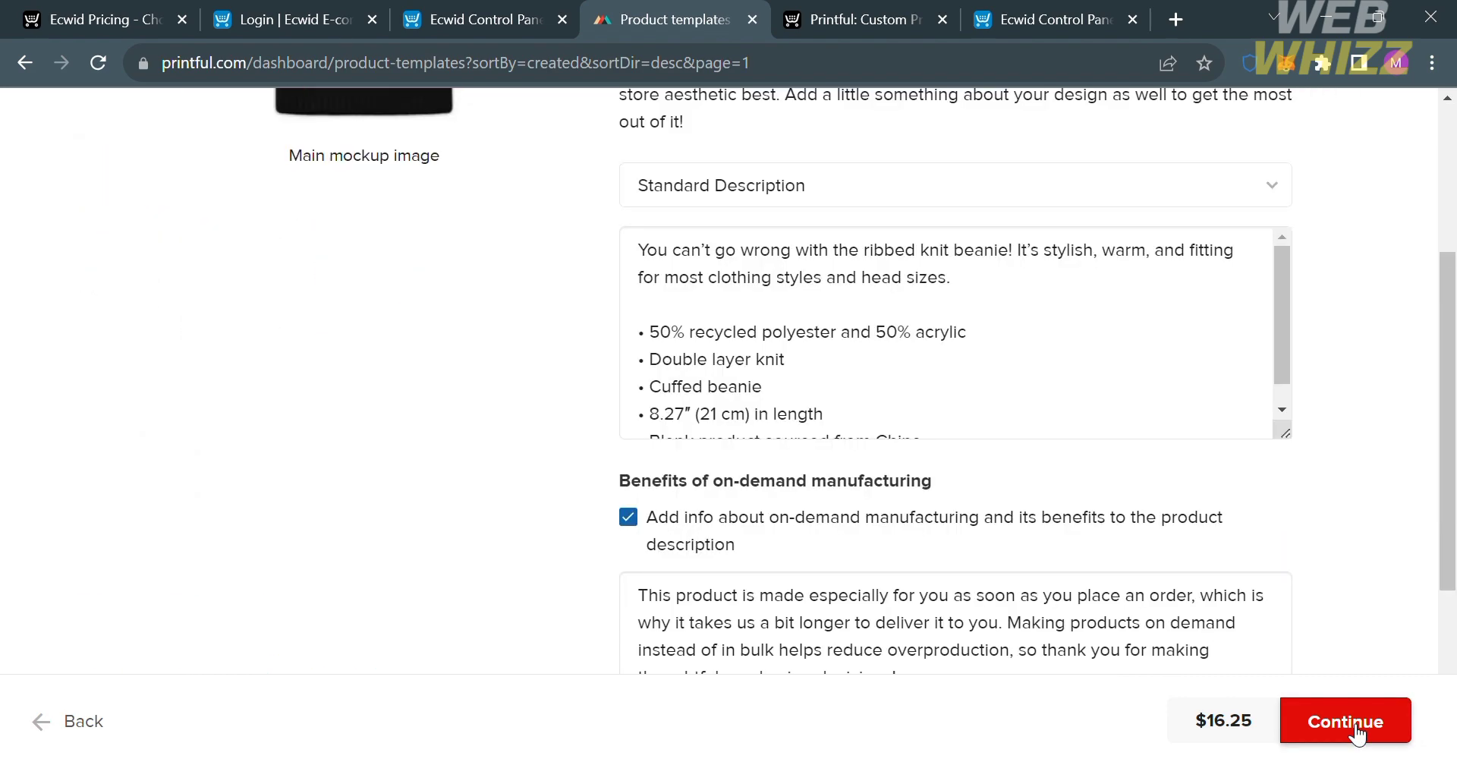
Review the beanie's title, standard description and visibility options, keep them as they are, and continue to pricing.
scroll(598, 311, "up", 4)
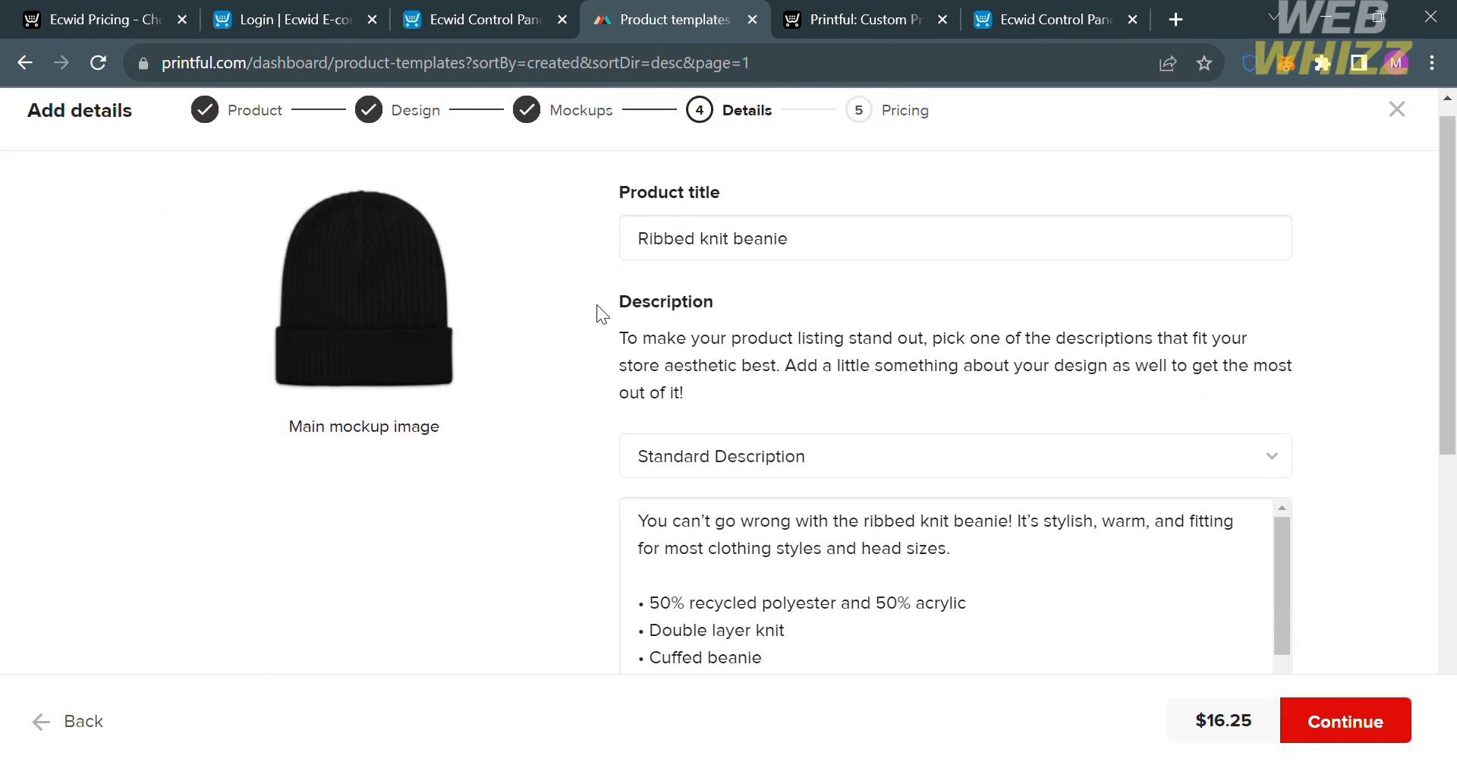
scroll(1008, 452, "down", 3)
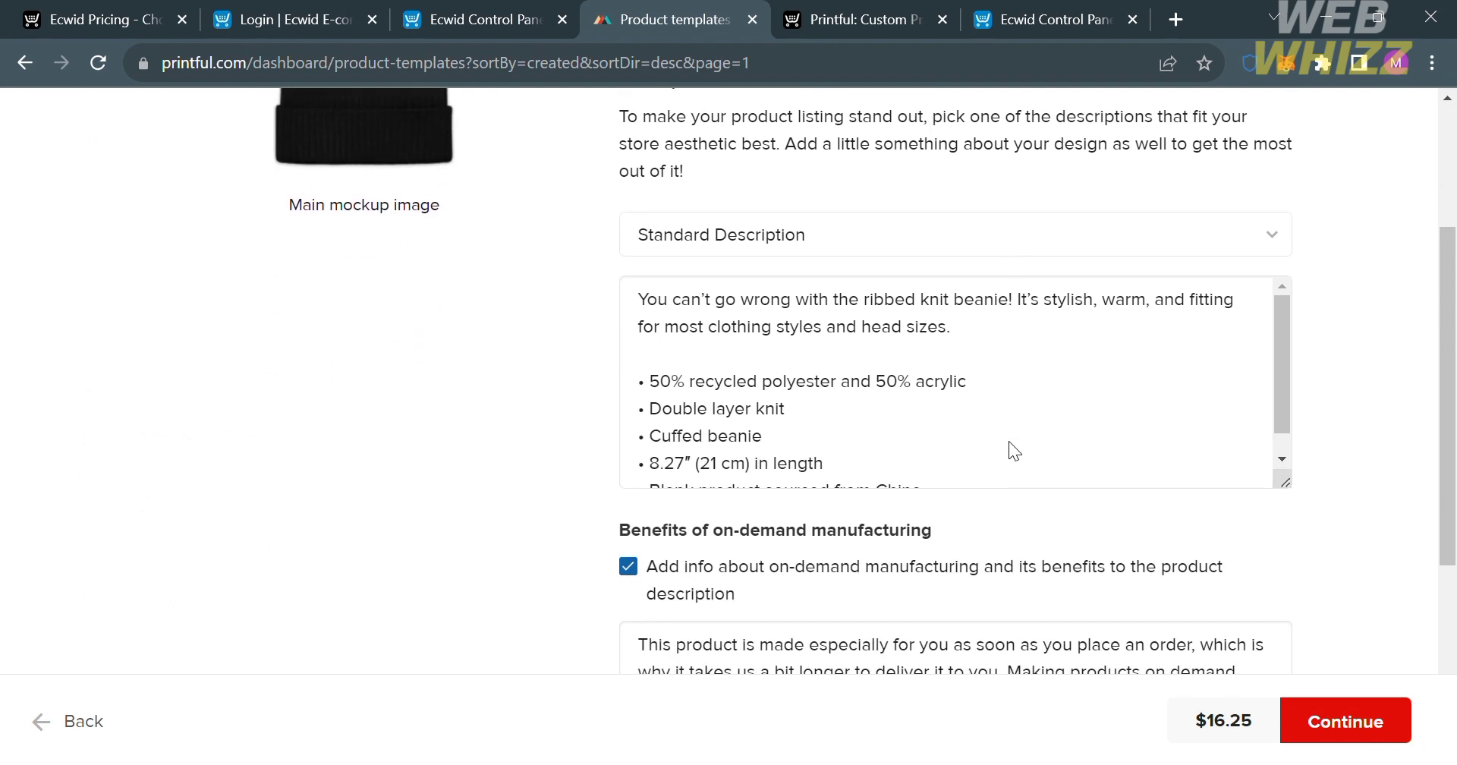
scroll(1021, 453, "down", 5)
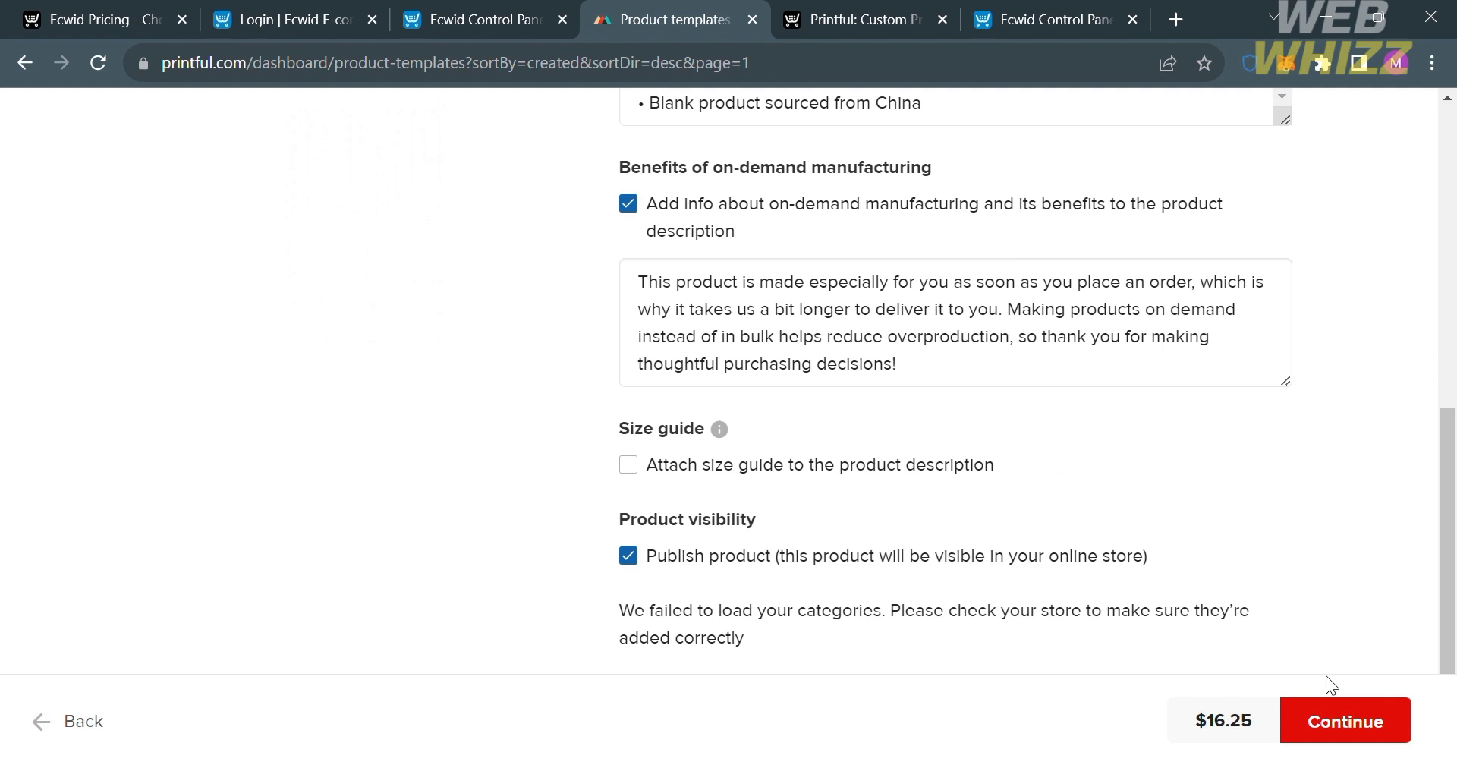
left_click(1381, 710)
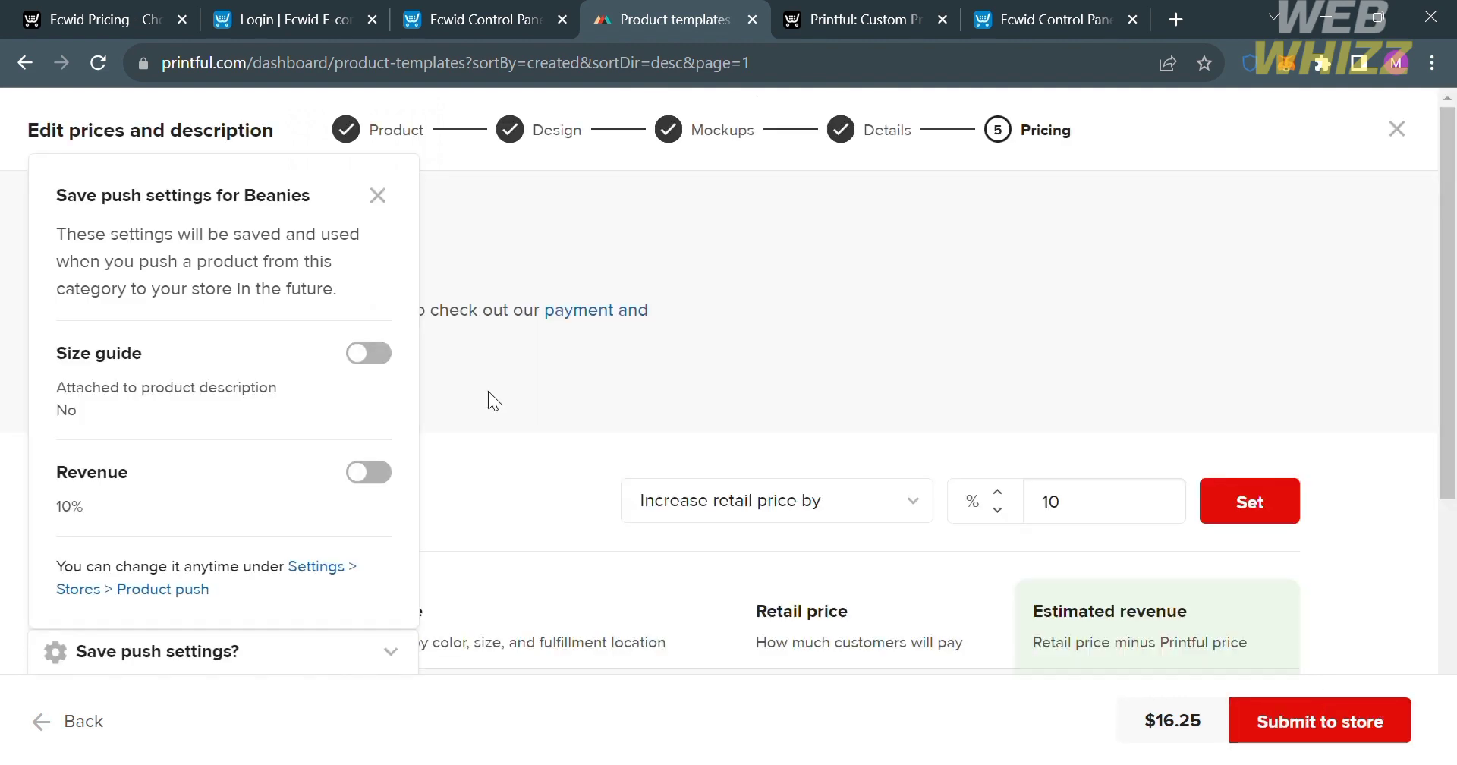
Set the One size retail price of the beanie to €30 and submit the product to the store.
scroll(953, 476, "down", 5)
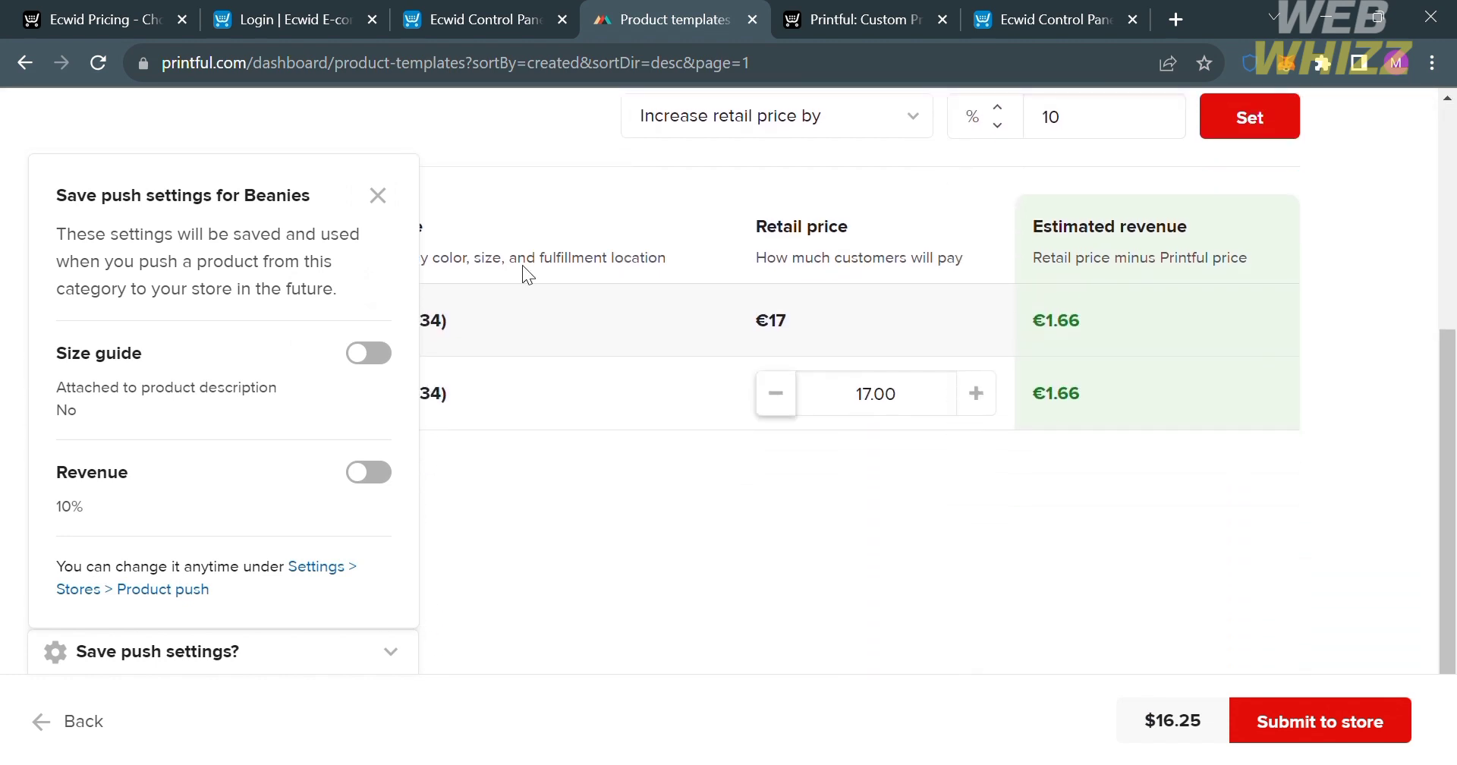
left_click(381, 195)
scroll(380, 195, "up", 2)
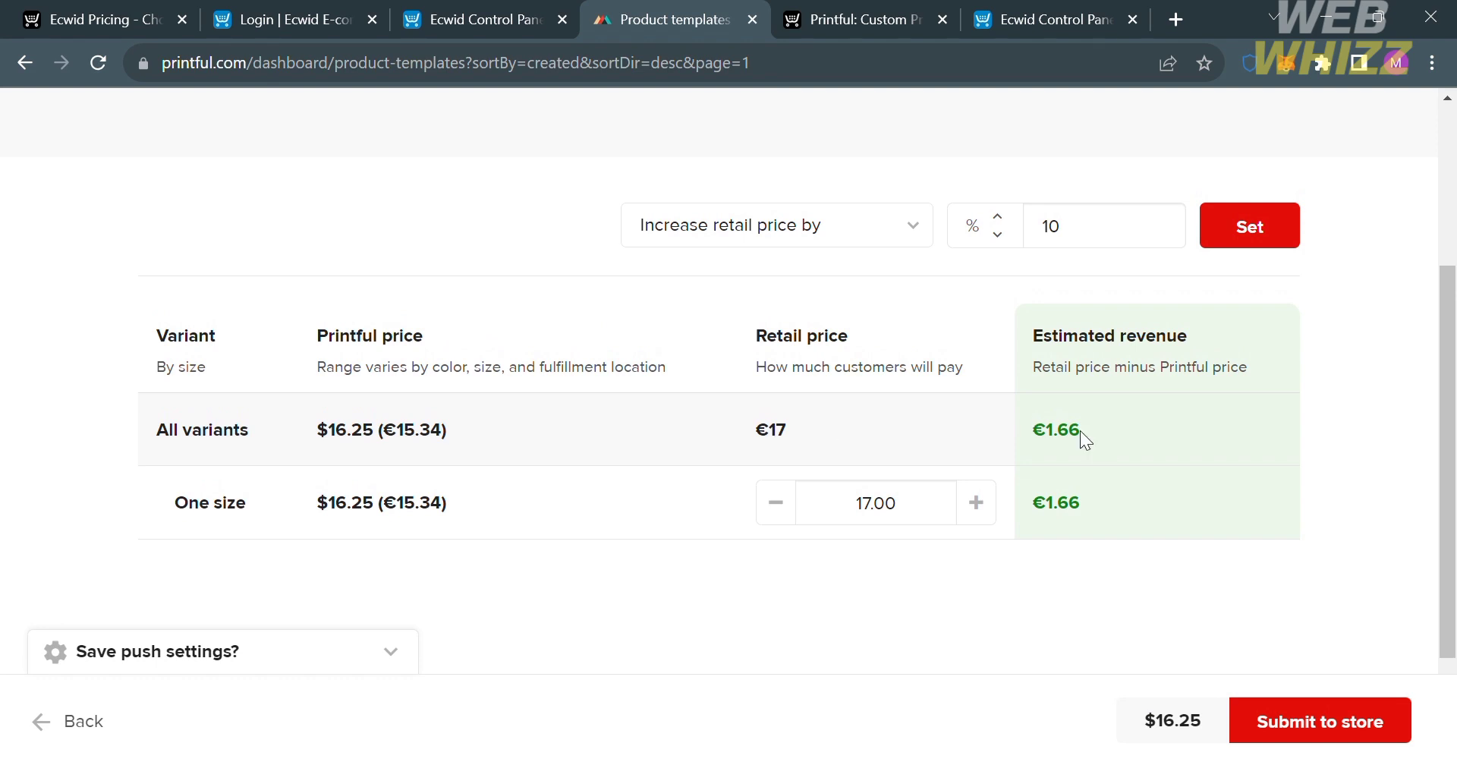
scroll(878, 505, "up", 1)
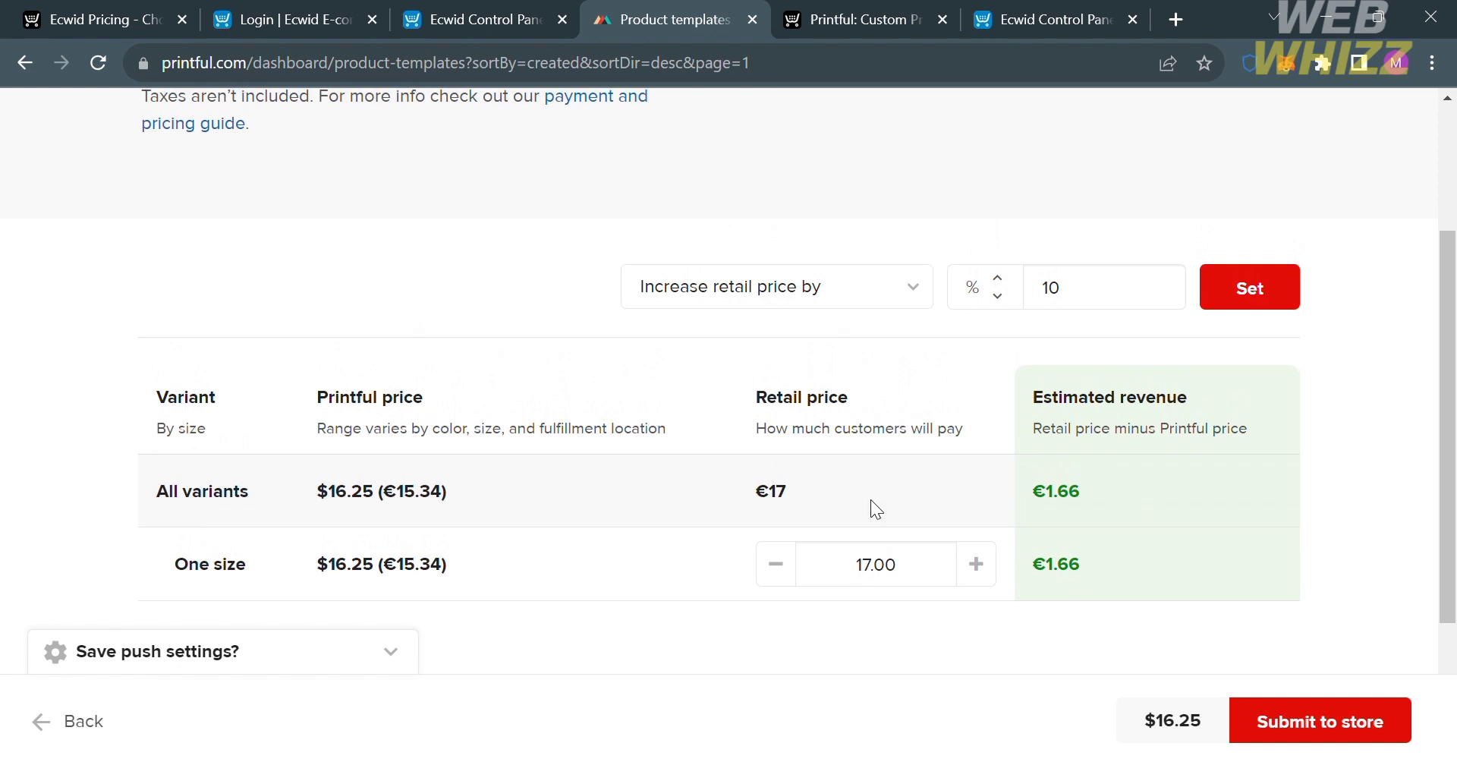
left_click(878, 580)
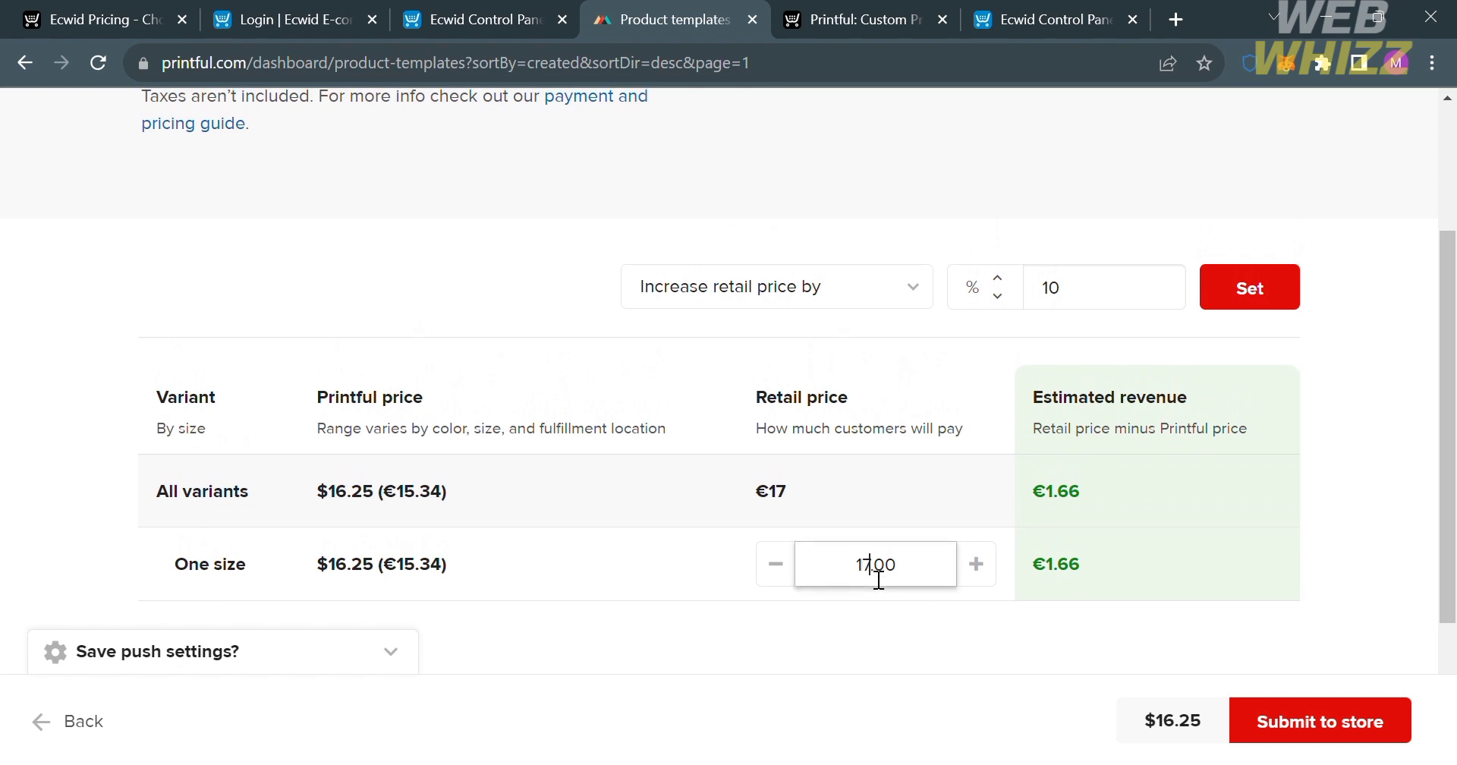
key("Delete")
key("Delete")
key("Delete")
type("30")
left_click(971, 612)
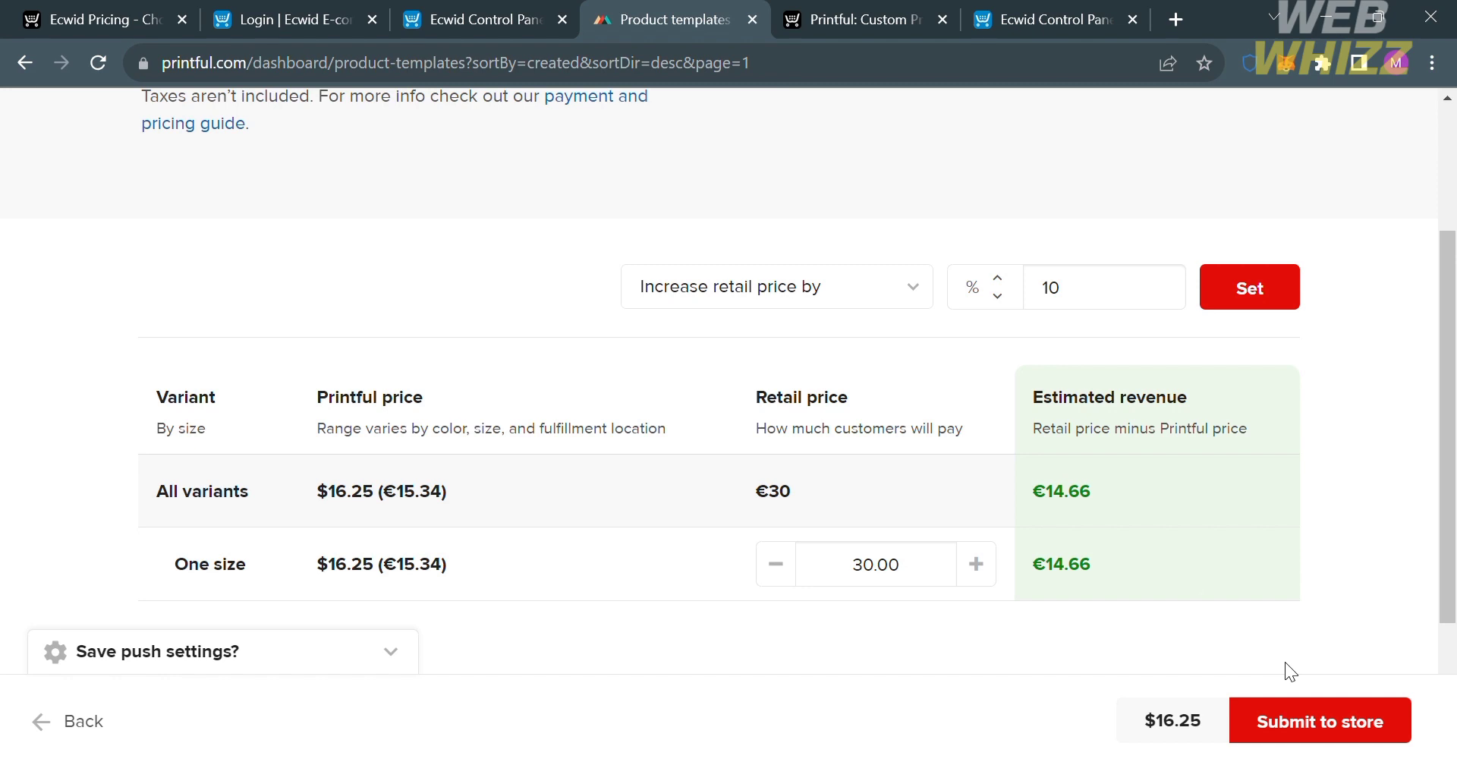
left_click(1351, 736)
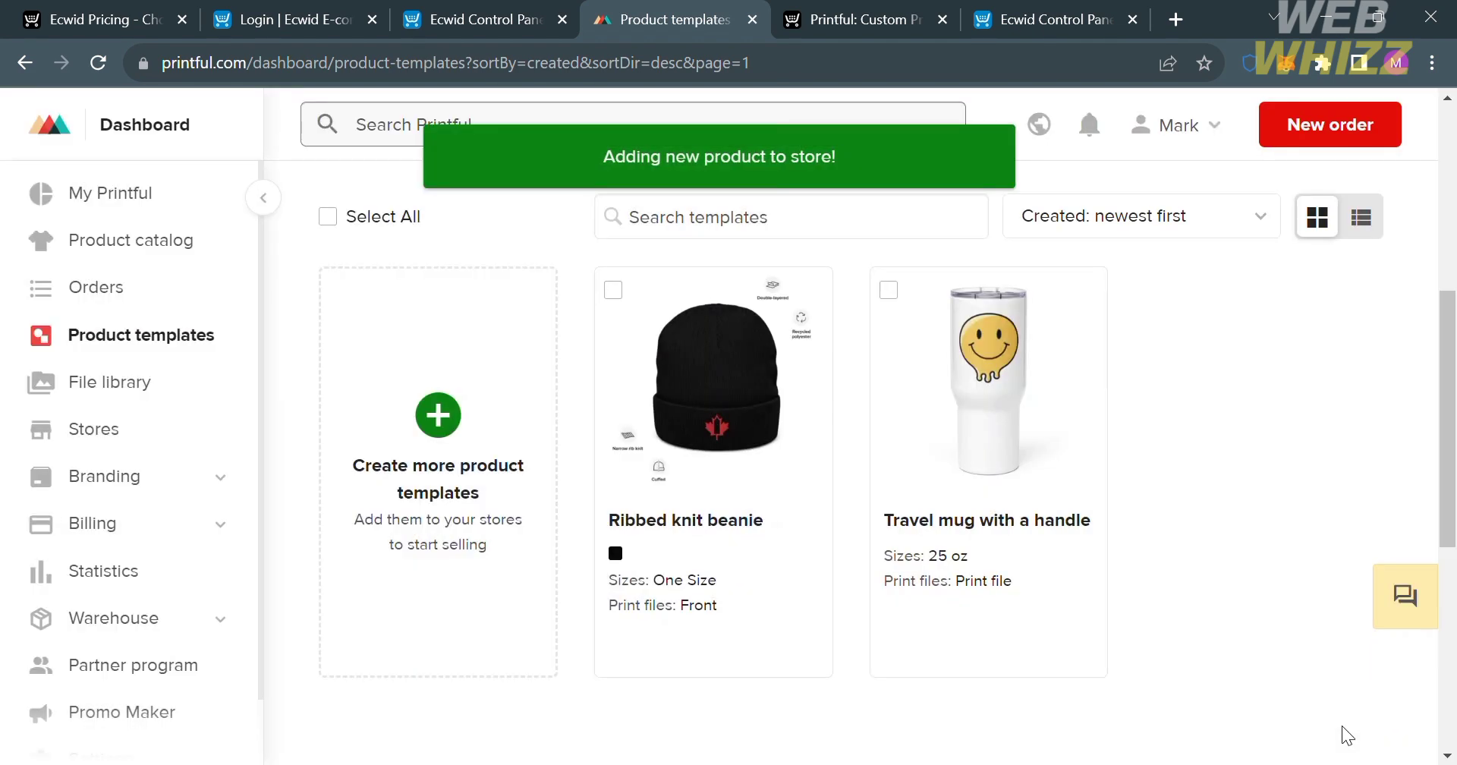
Switch to the Ecwid control panel and check the catalog's product list for the new Ribbed knit beanie.
mouse_move(749, 341)
left_click(478, 11)
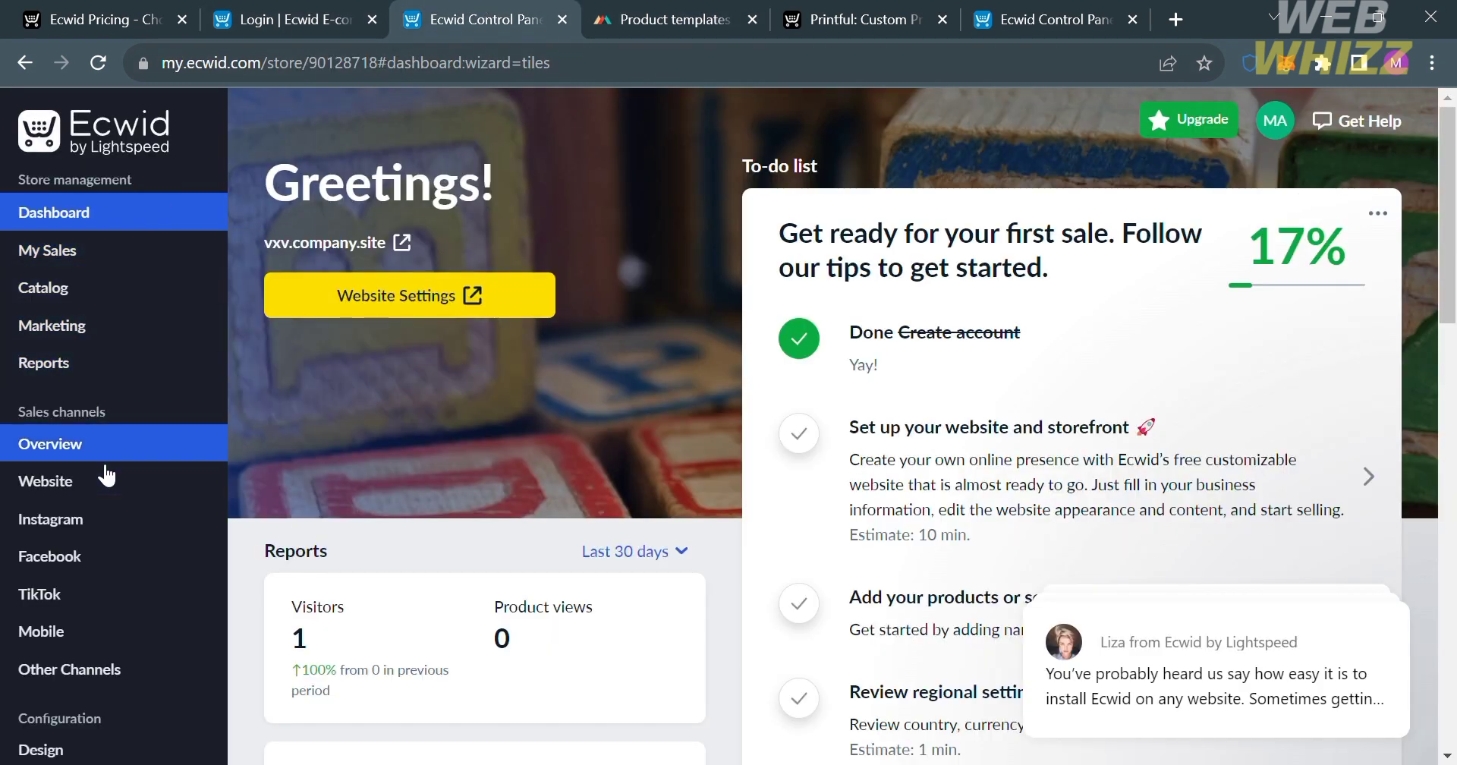
mouse_move(80, 289)
left_click(275, 298)
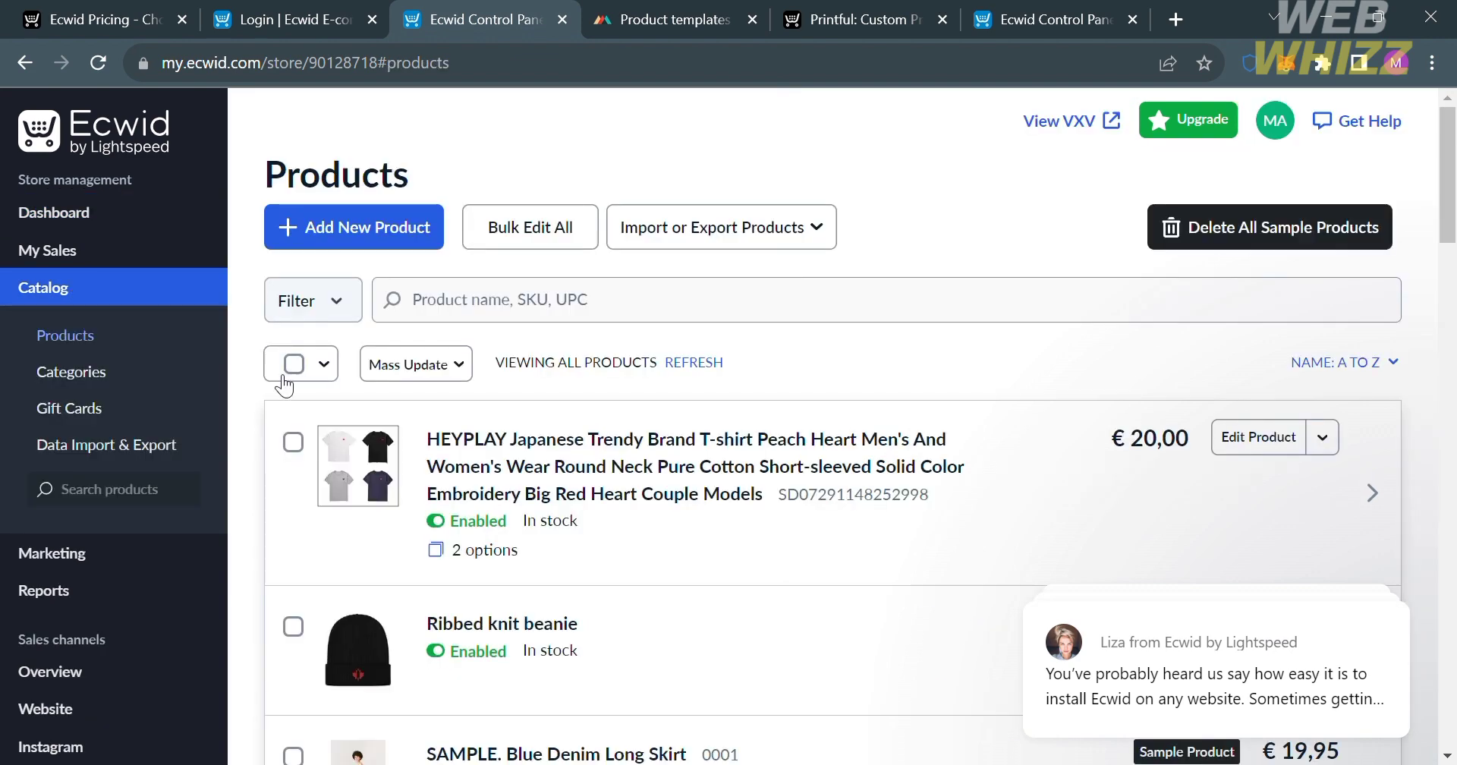
scroll(335, 661, "down", 2)
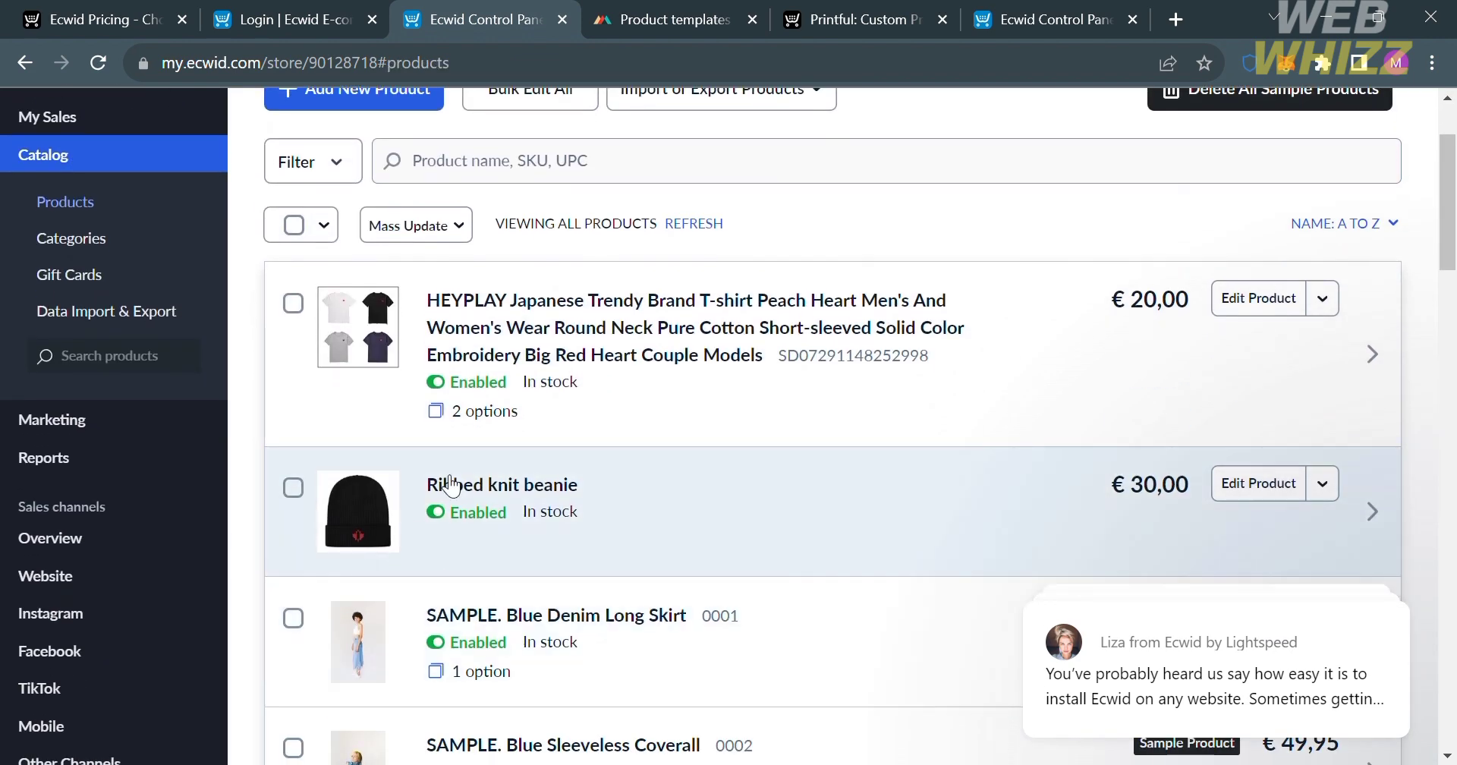